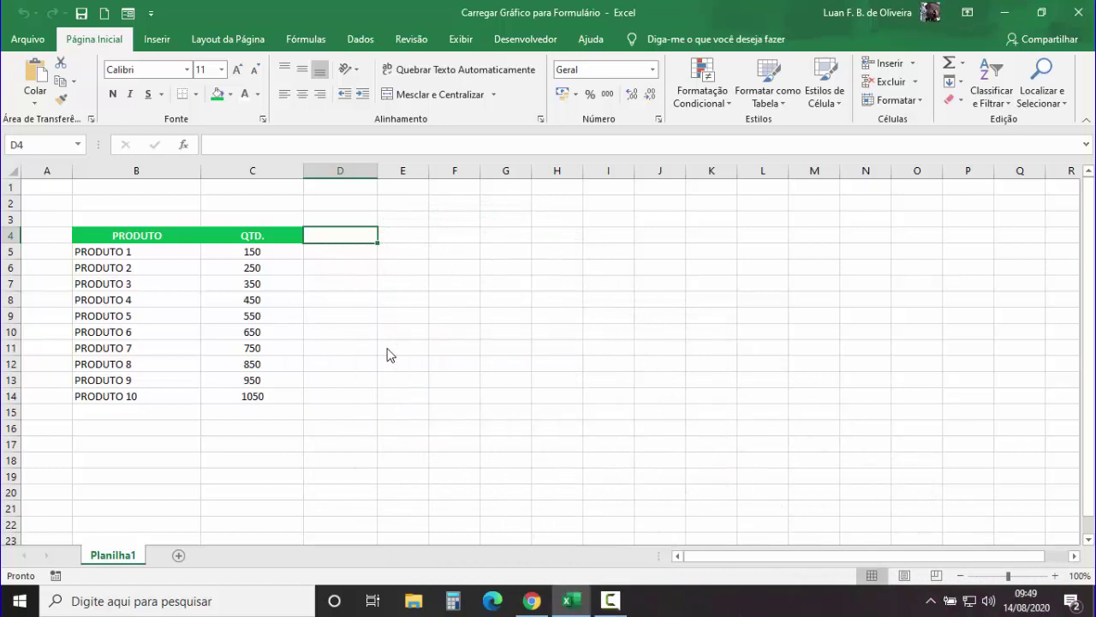
# - Select the PRODUTO/QTD. table B4:C14 and switch to the Inserir tab
pyautogui.click(99, 232)
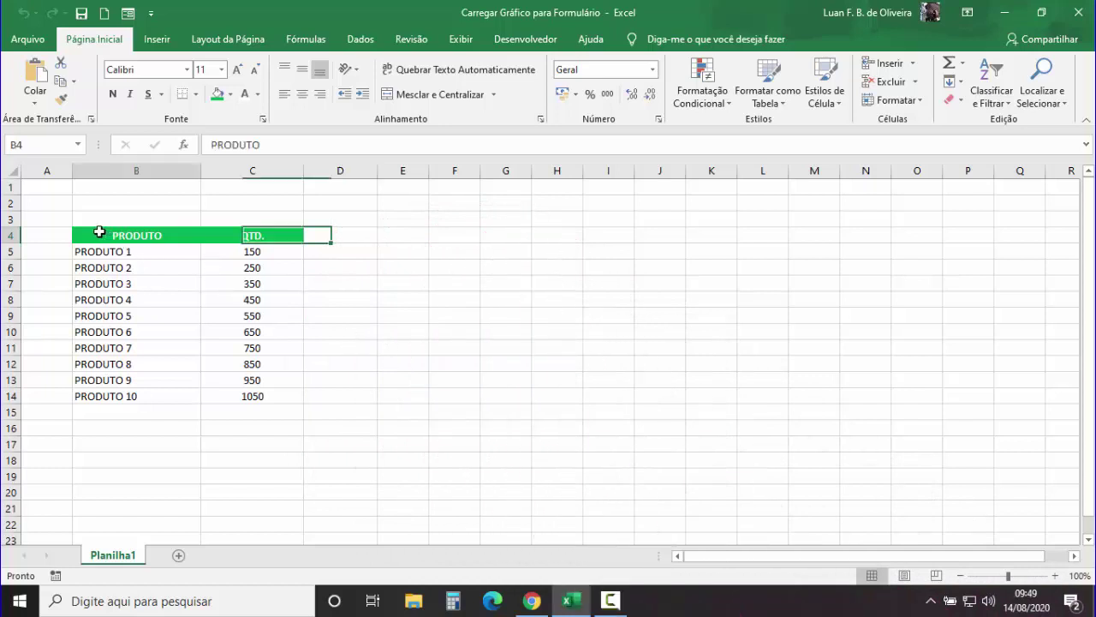
pyautogui.moveTo(100, 232); pyautogui.dragTo(255, 392)
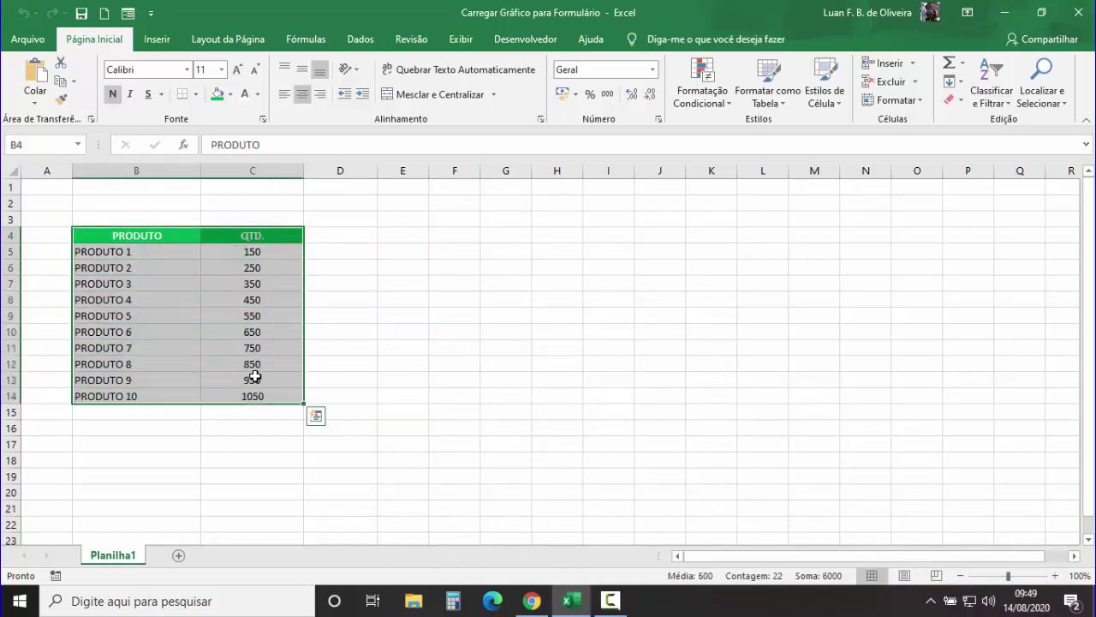
pyautogui.click(157, 39)
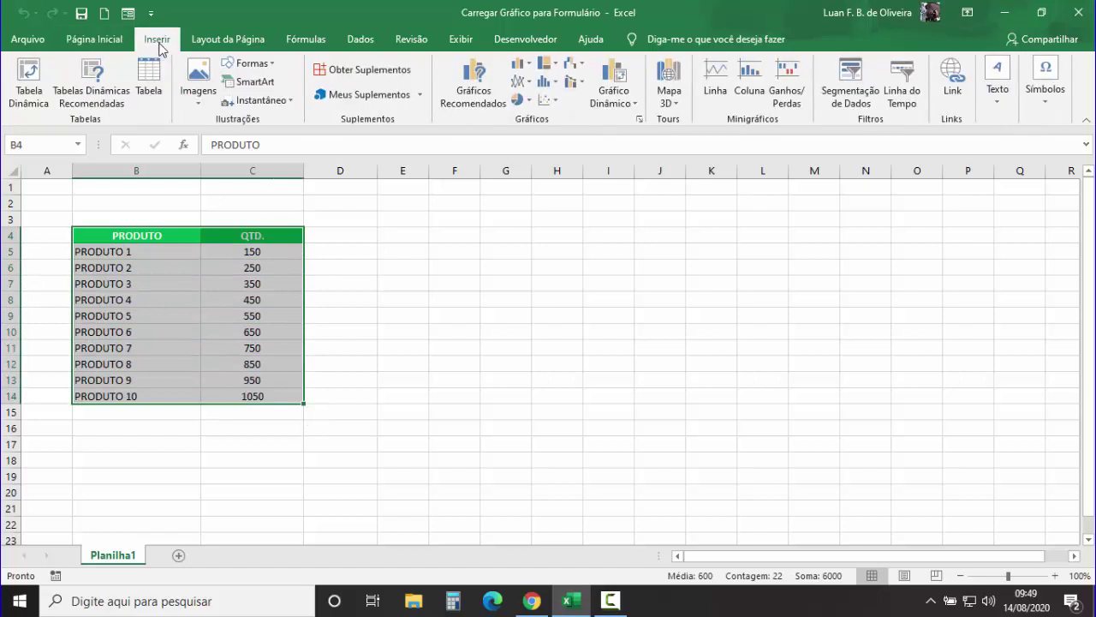
# - Insert a 3D clustered bar chart of the quantities and apply the dark style with data labels
pyautogui.click(524, 65)
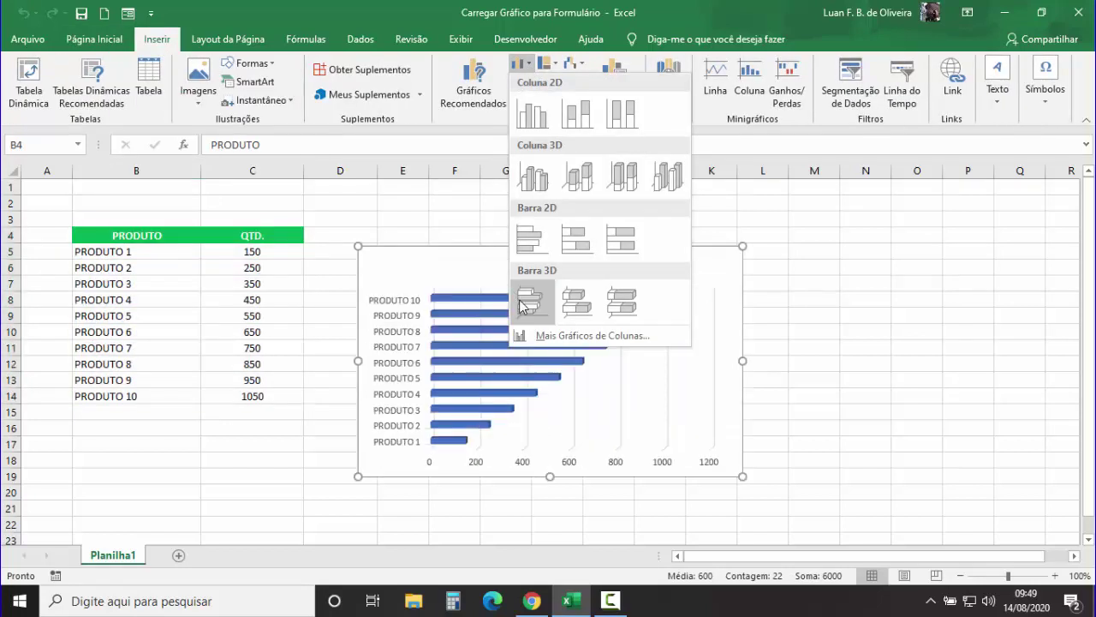
pyautogui.click(524, 301)
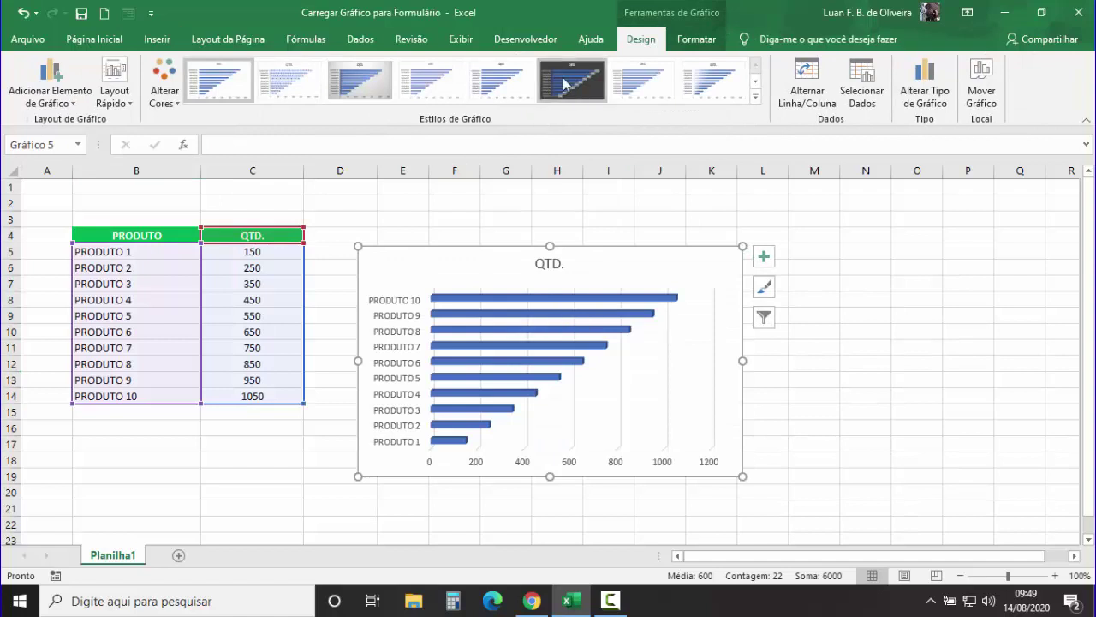
pyautogui.click(565, 83)
# - Enlarge the bar chart by stretching its right, bottom, top and left edges
pyautogui.moveTo(742, 360); pyautogui.dragTo(808, 388)
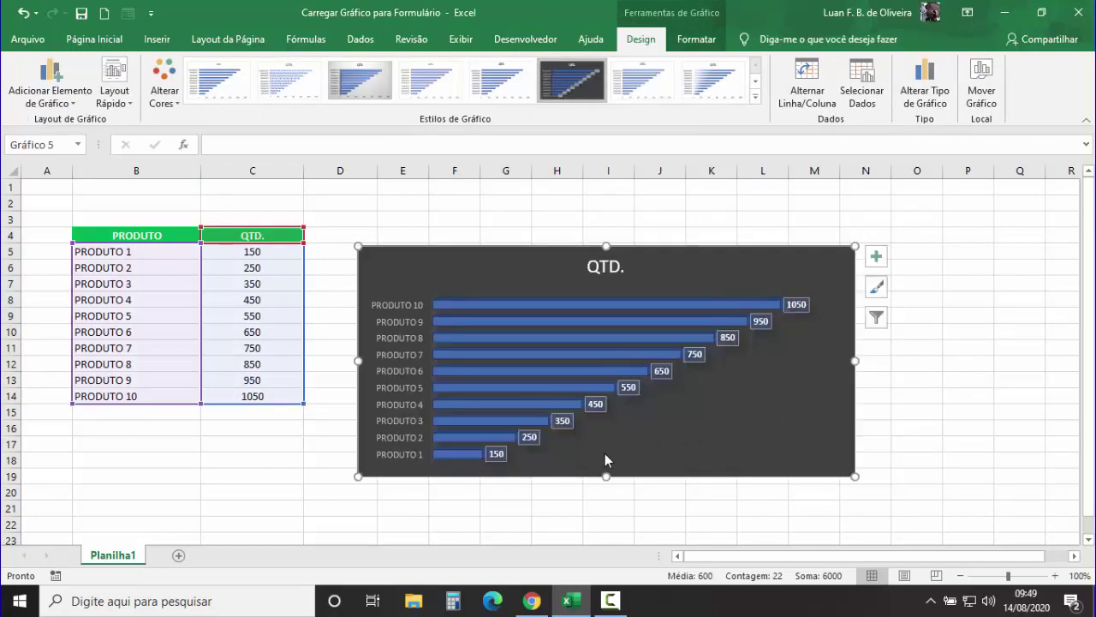
pyautogui.moveTo(607, 478); pyautogui.dragTo(607, 504)
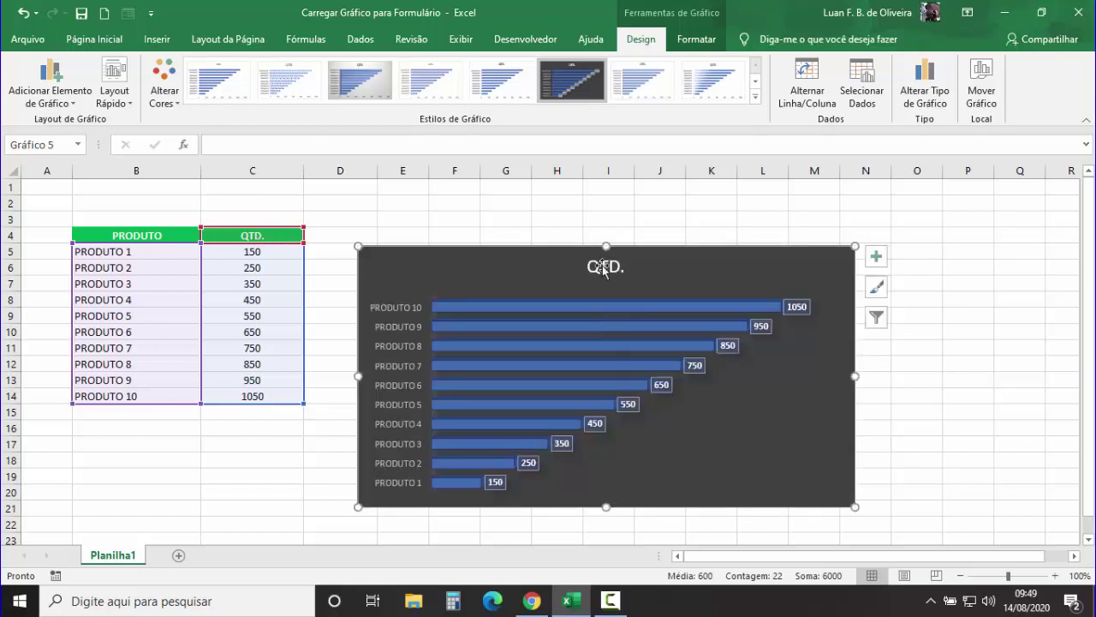
pyautogui.moveTo(605, 245); pyautogui.dragTo(606, 230)
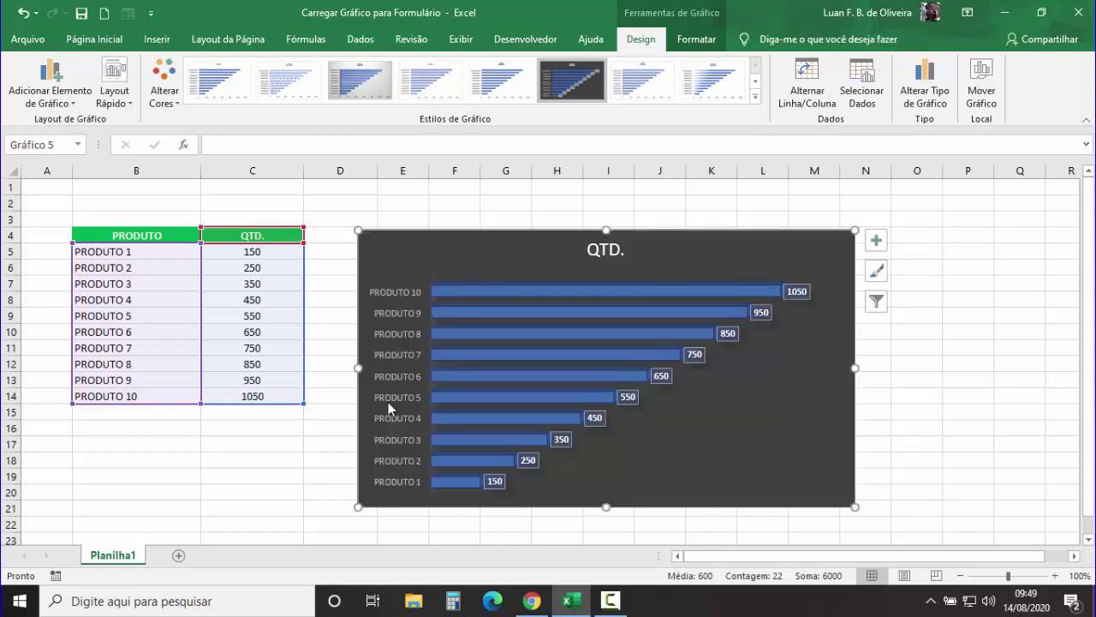
pyautogui.moveTo(360, 369); pyautogui.dragTo(342, 370)
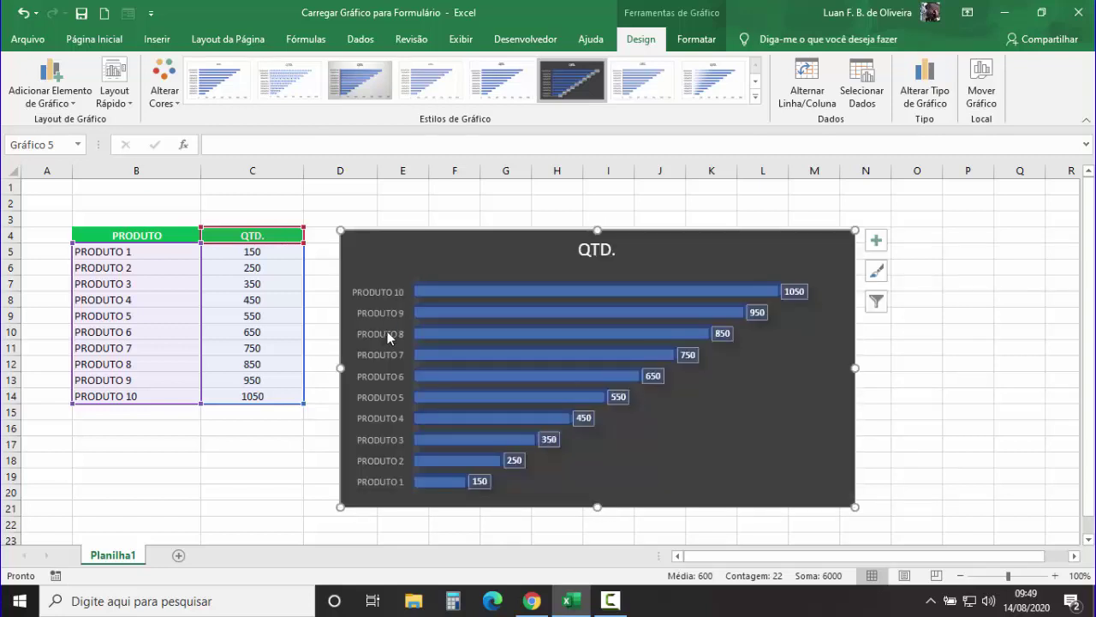
# - Add a new sheet Planilha5 and cut the bar chart from Planilha1
pyautogui.click(179, 555)
pyautogui.click(112, 555)
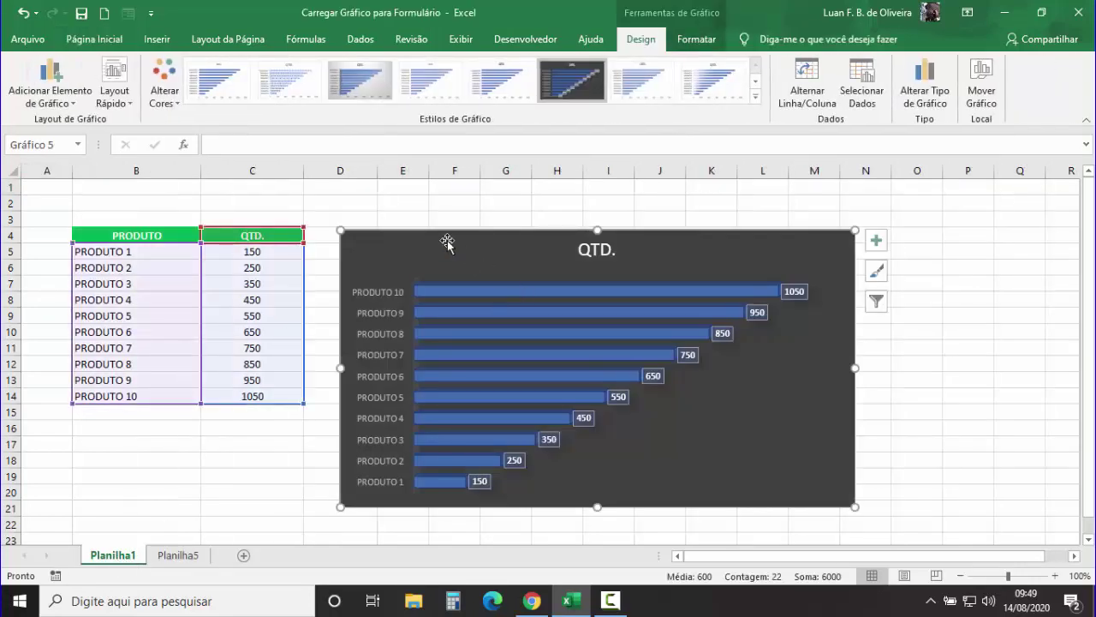
pyautogui.click(383, 205)
pyautogui.click(368, 247)
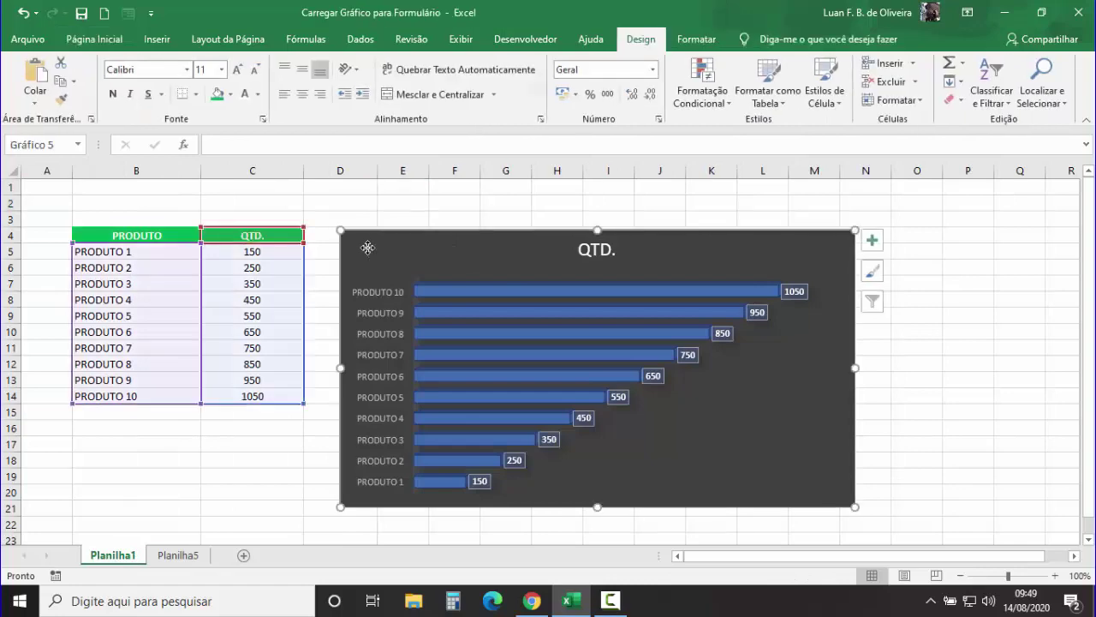
pyautogui.hotkey('ctrl', 'x')
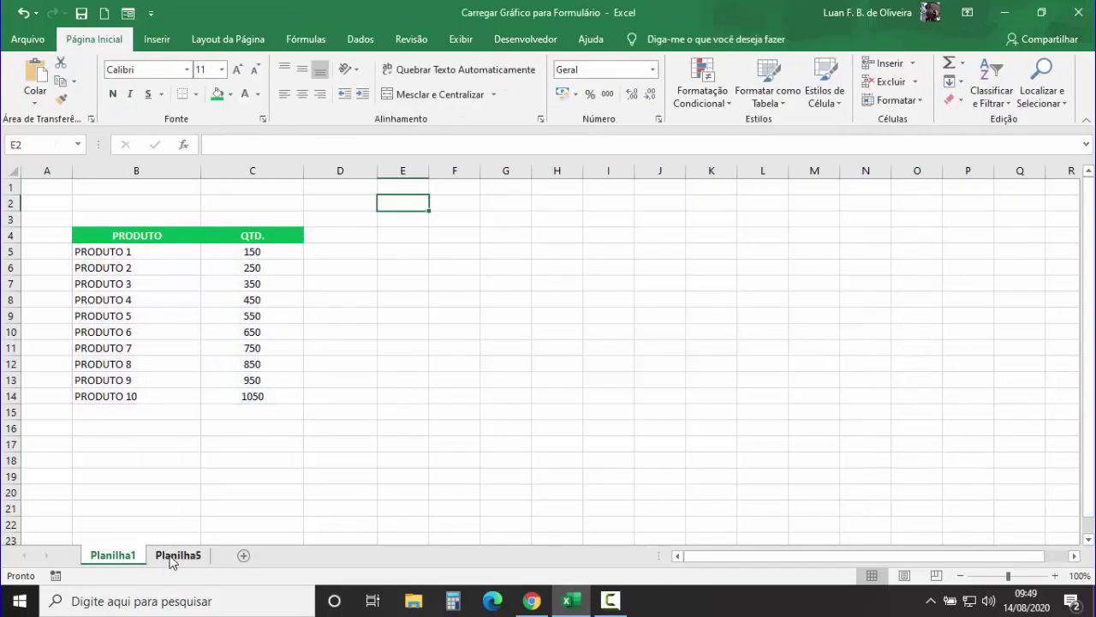
# - Paste the chart onto Planilha5, then return to Planilha1's table
pyautogui.click(178, 554)
pyautogui.hotkey('ctrl', 'v')
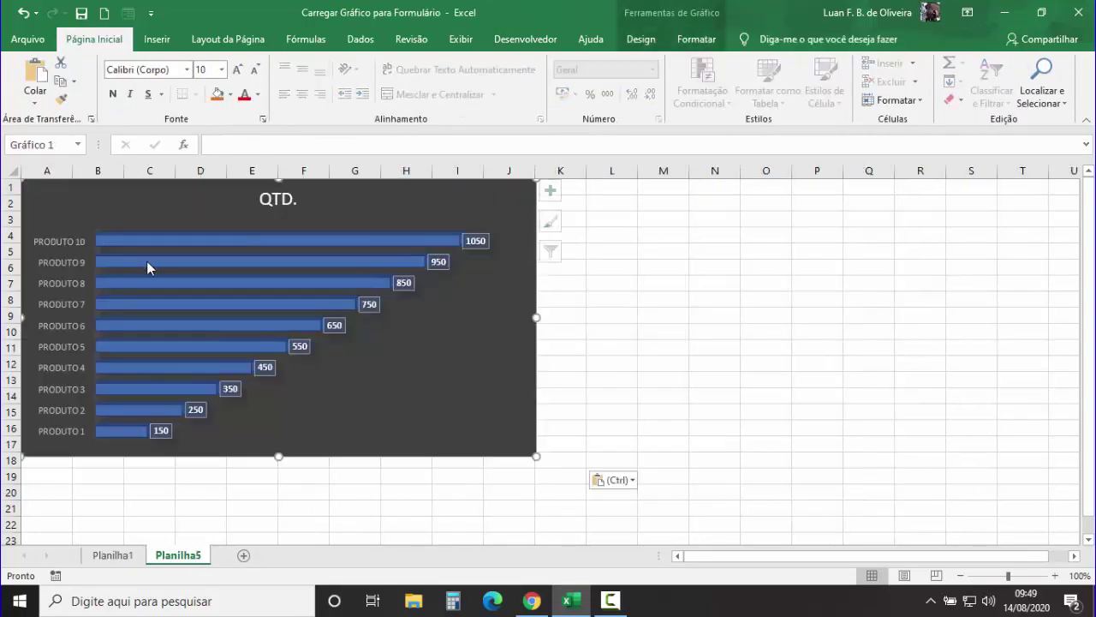
pyautogui.click(114, 555)
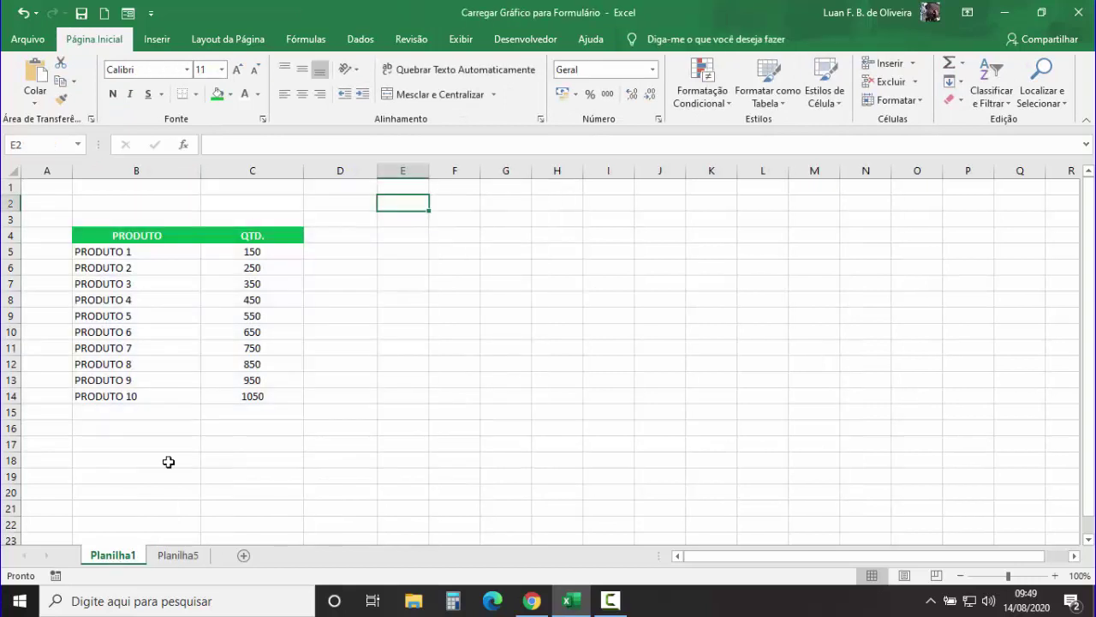
pyautogui.click(359, 237)
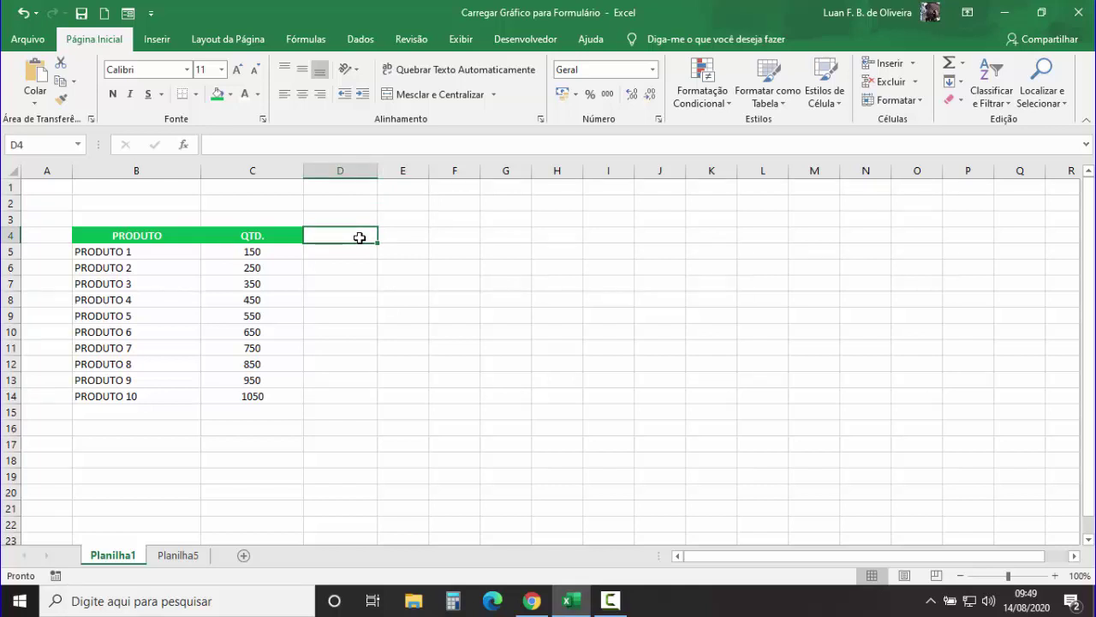
# - Tick Desenvolvedor in Personalizar a Faixa de Opções and show the Desenvolvedor tab
pyautogui.click(526, 43)
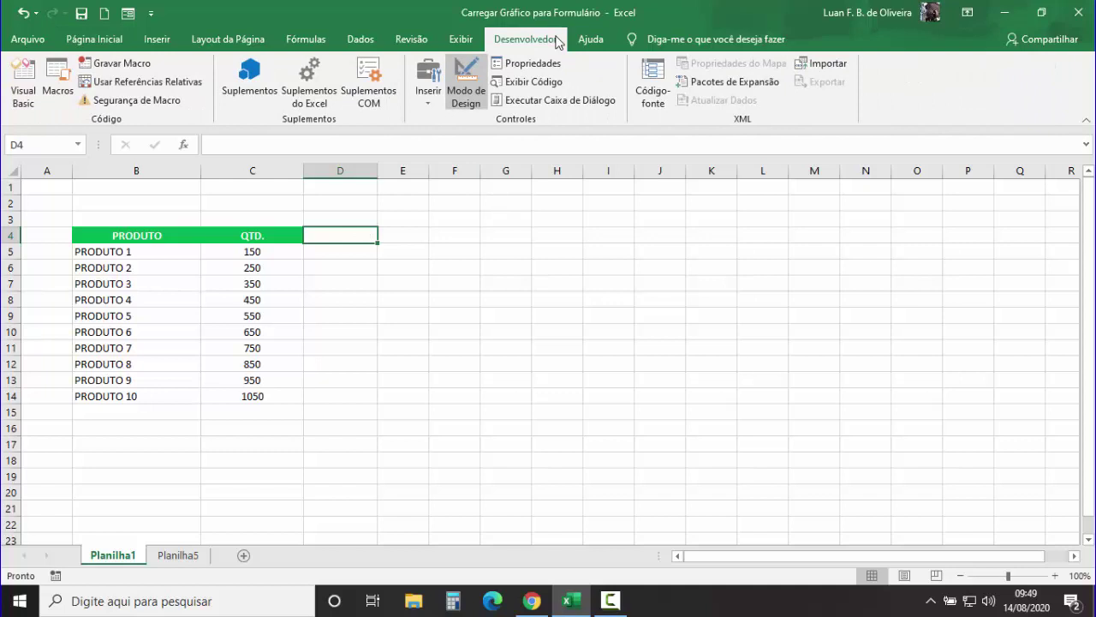
pyautogui.click(460, 40)
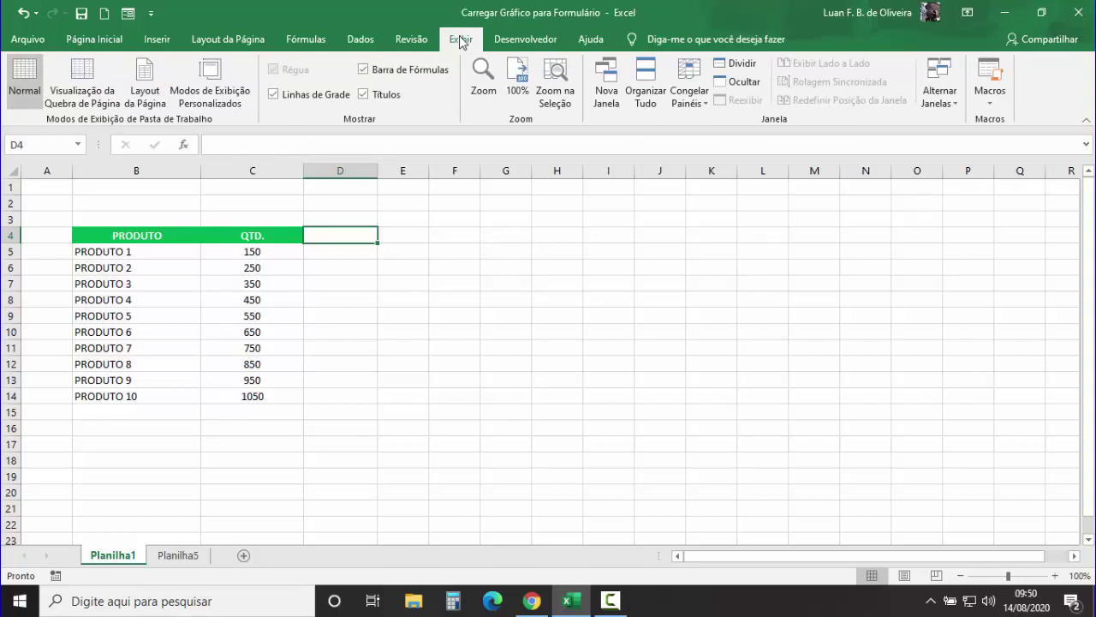
pyautogui.rightClick(459, 40)
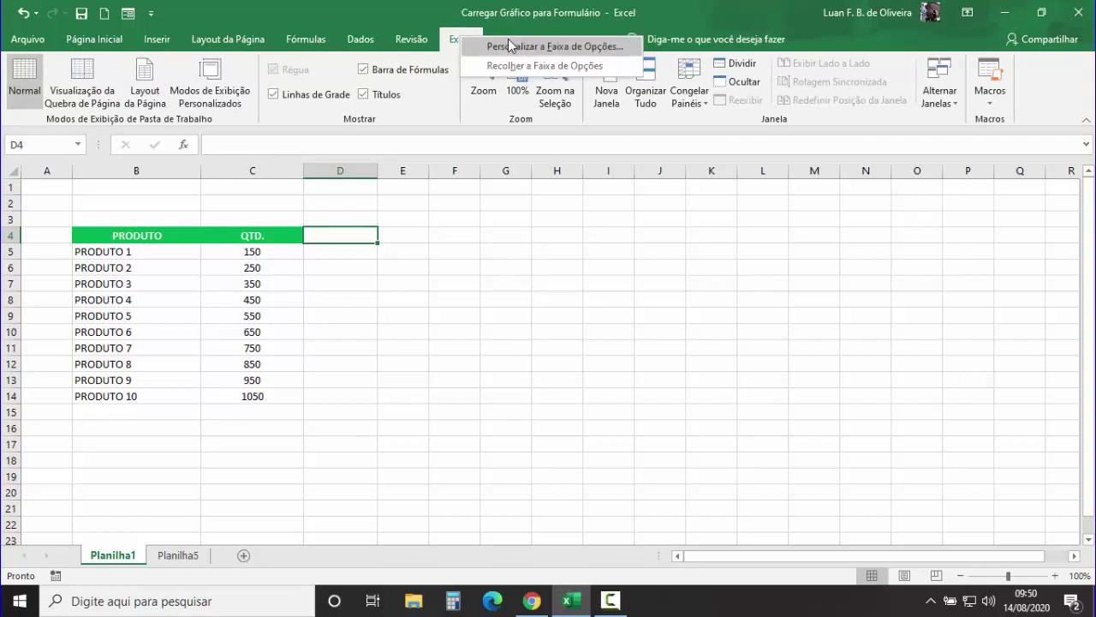
pyautogui.click(566, 48)
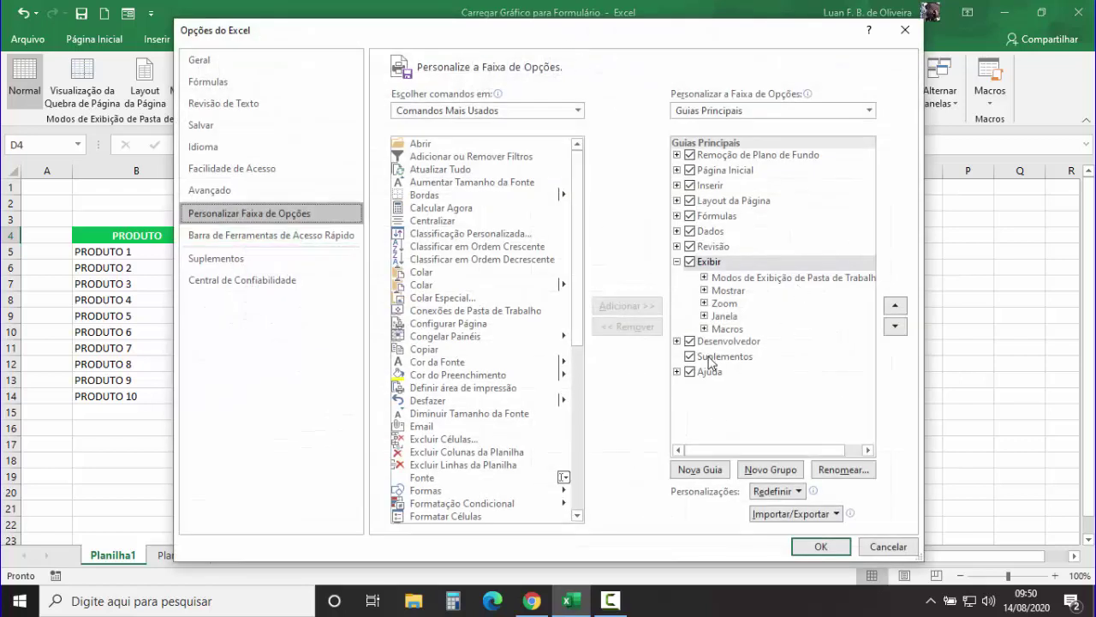
pyautogui.click(690, 342)
pyautogui.click(689, 342)
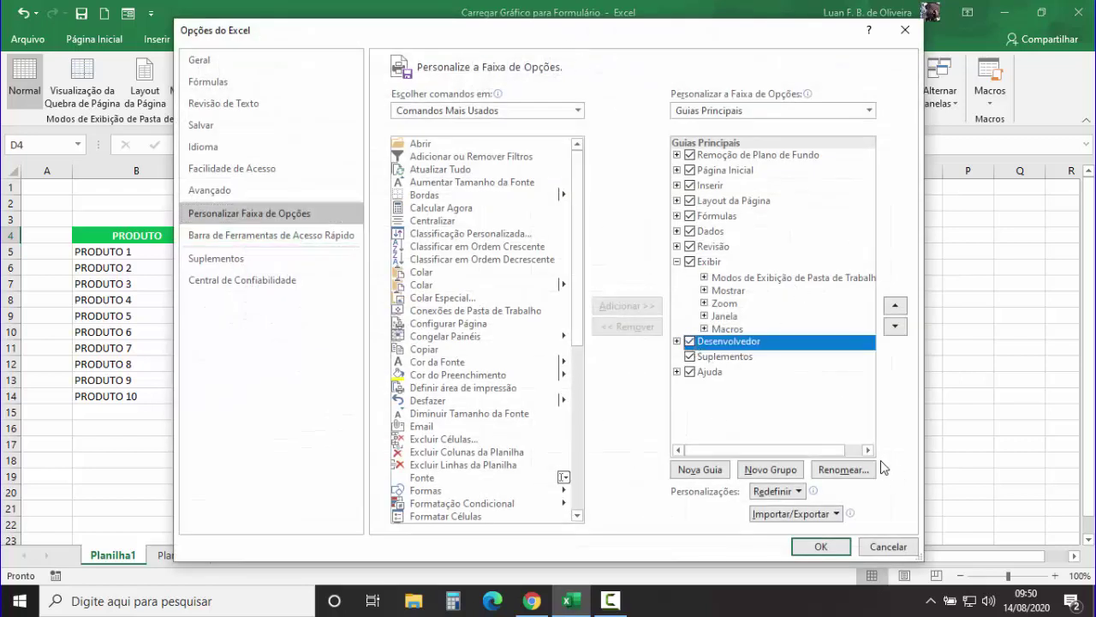
pyautogui.click(821, 548)
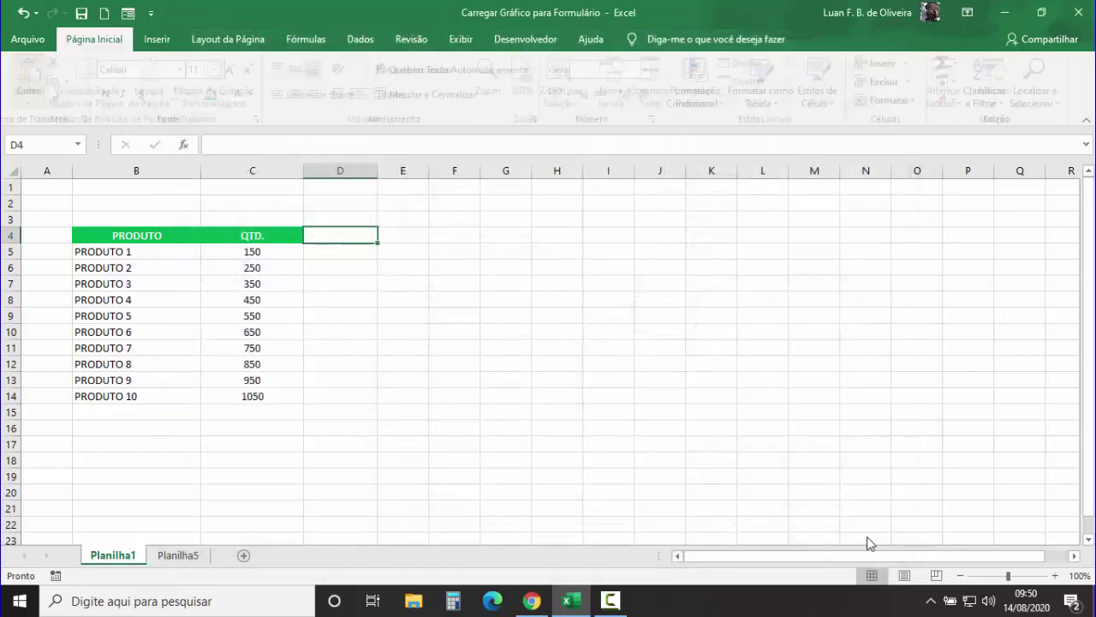
pyautogui.click(524, 40)
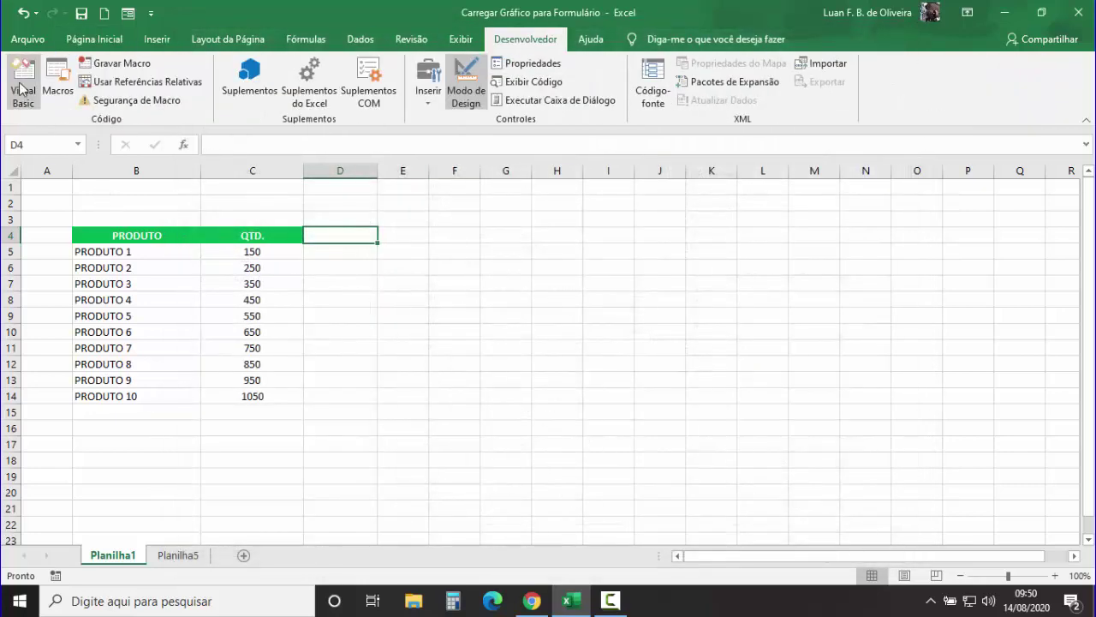
# - Open the Visual Basic editor and restore the Project Explorer panel from Exibir
pyautogui.click(23, 86)
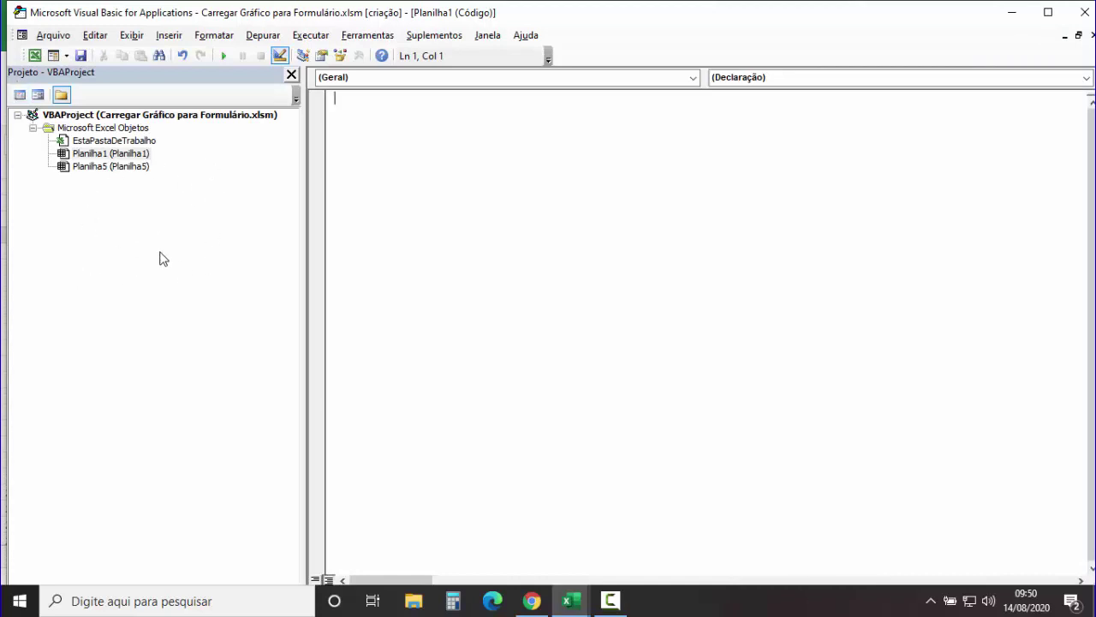
pyautogui.click(291, 75)
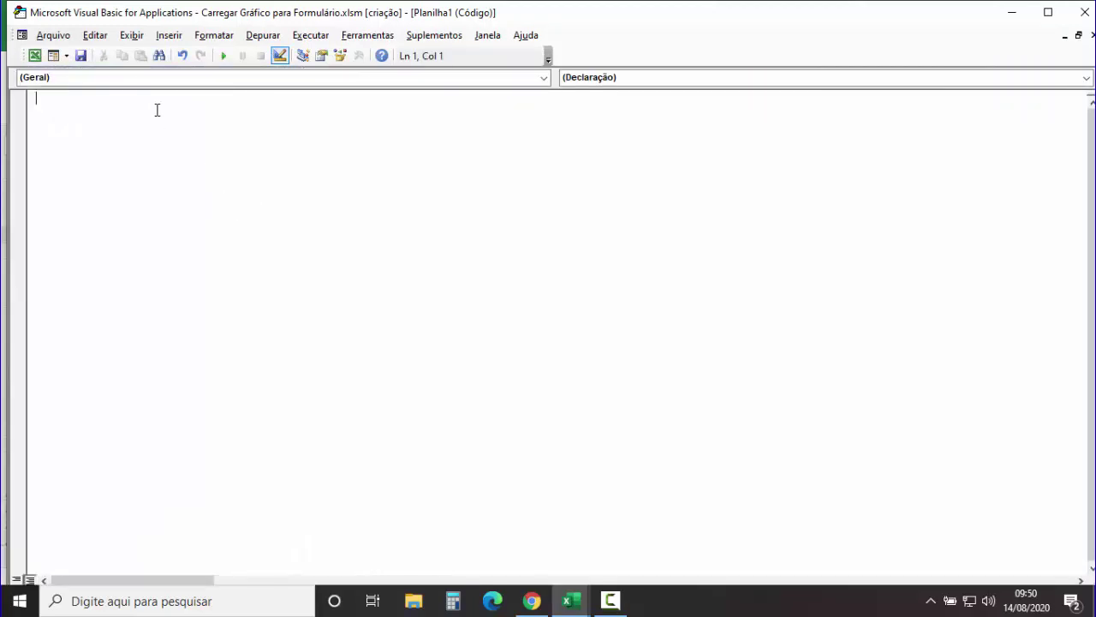
pyautogui.click(132, 37)
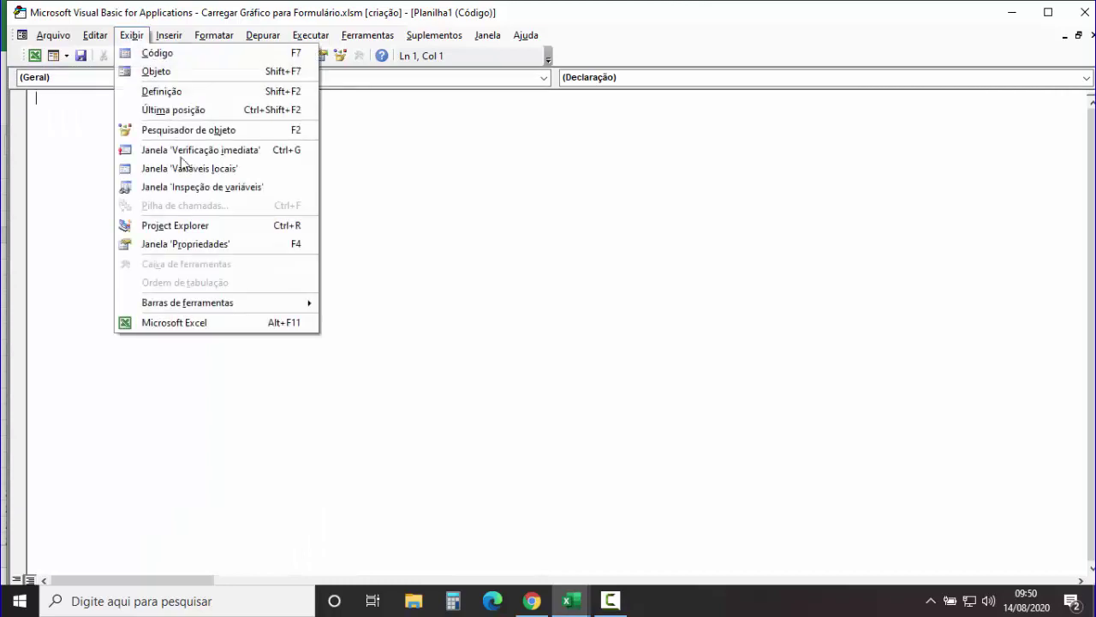
pyautogui.click(188, 225)
# - Expand VBAProject to list Planilha1 and Planilha5, then open the Inserir menu
pyautogui.click(23, 127)
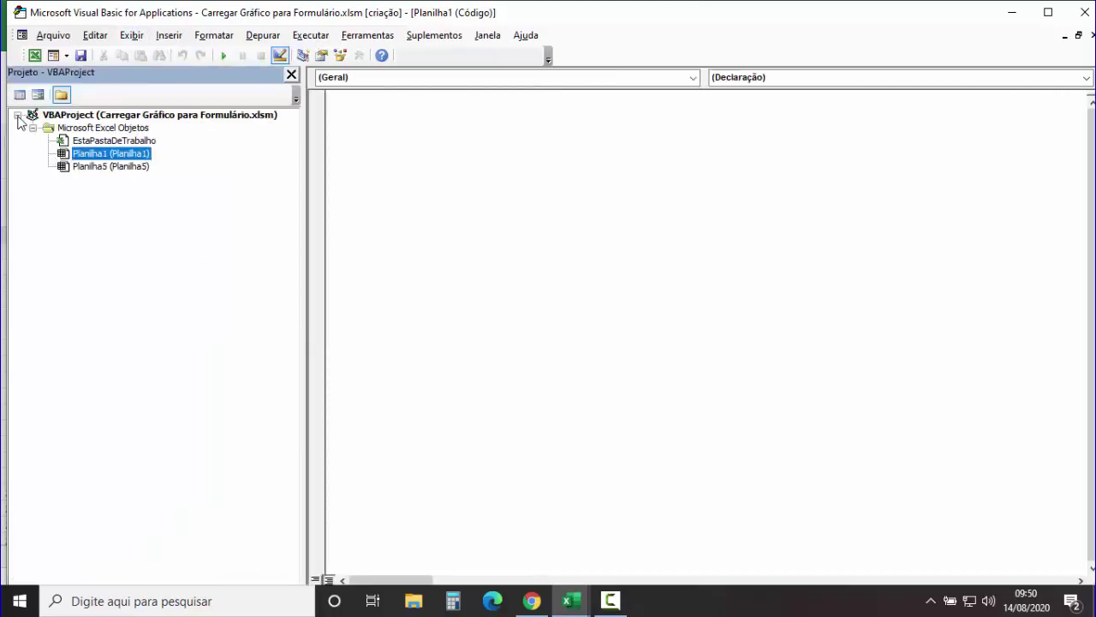
pyautogui.click(17, 115)
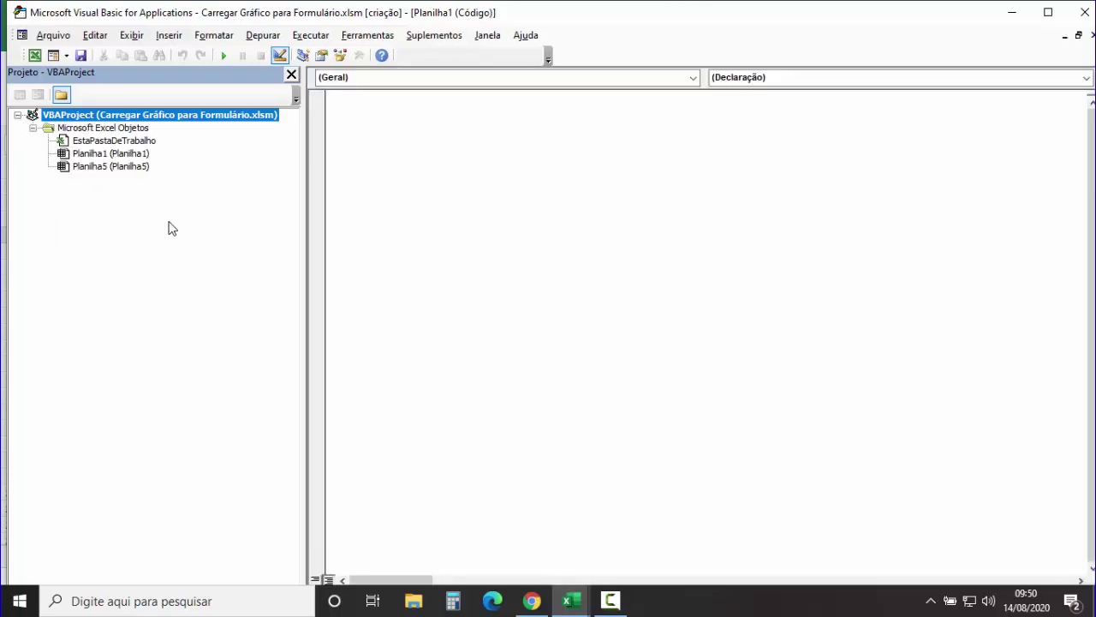
pyautogui.click(170, 36)
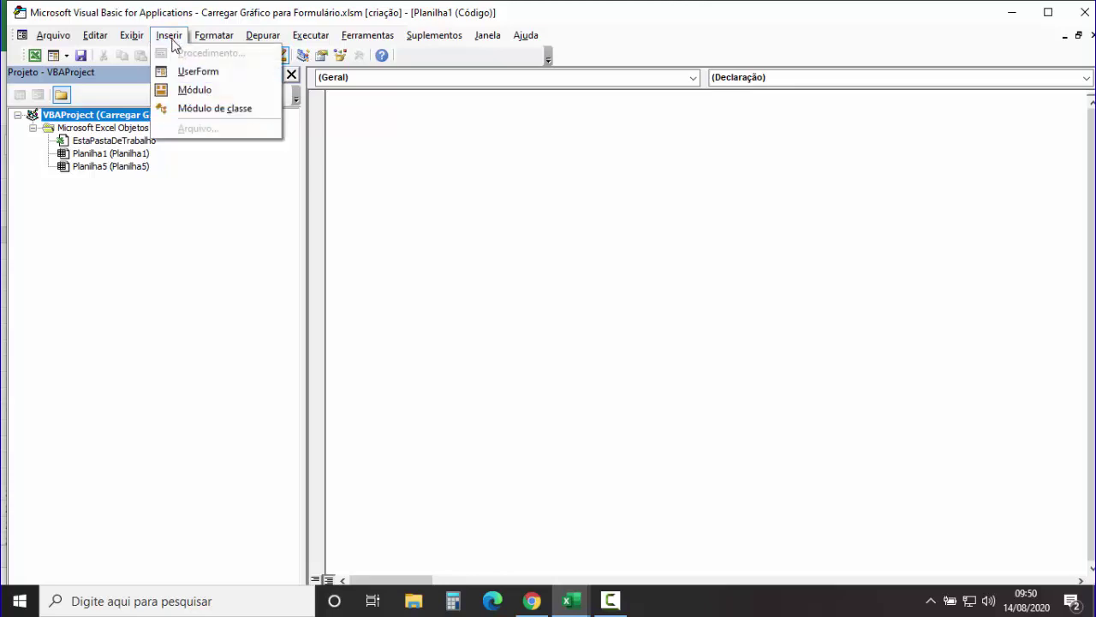
# - Insert a new UserForm1 and enlarge its design area wider and taller
pyautogui.click(199, 71)
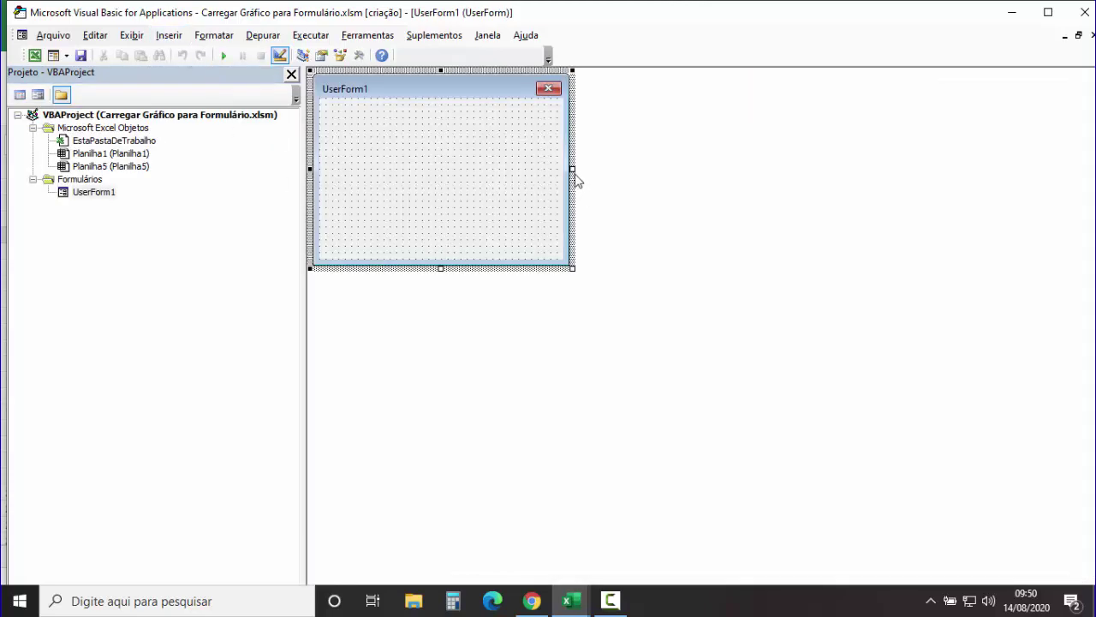
pyautogui.moveTo(574, 170); pyautogui.dragTo(1007, 175)
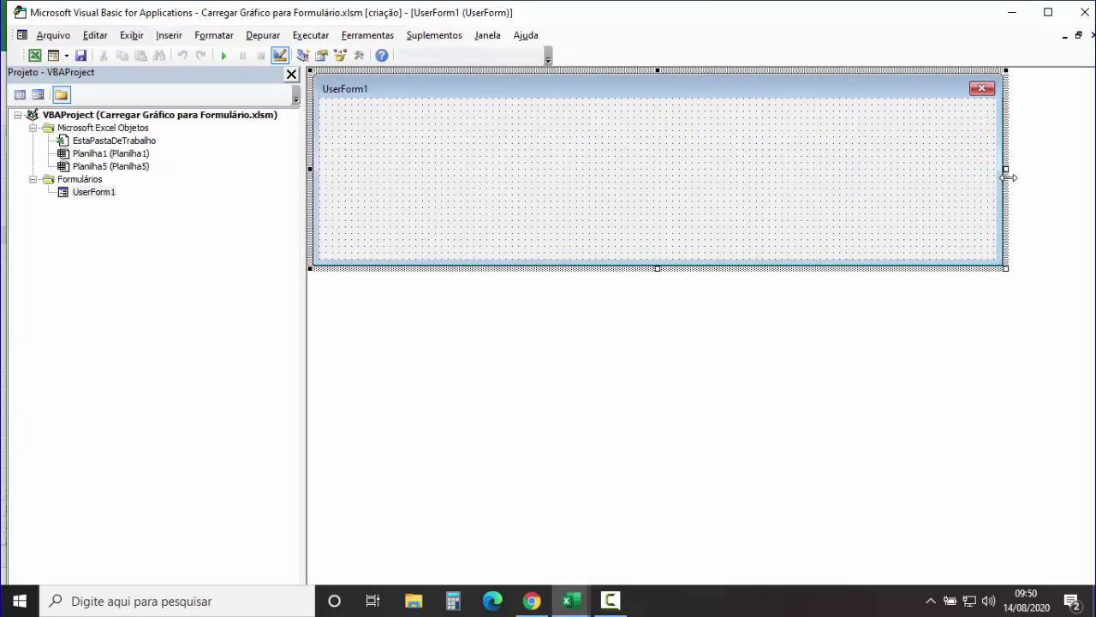
pyautogui.moveTo(658, 269); pyautogui.dragTo(657, 493)
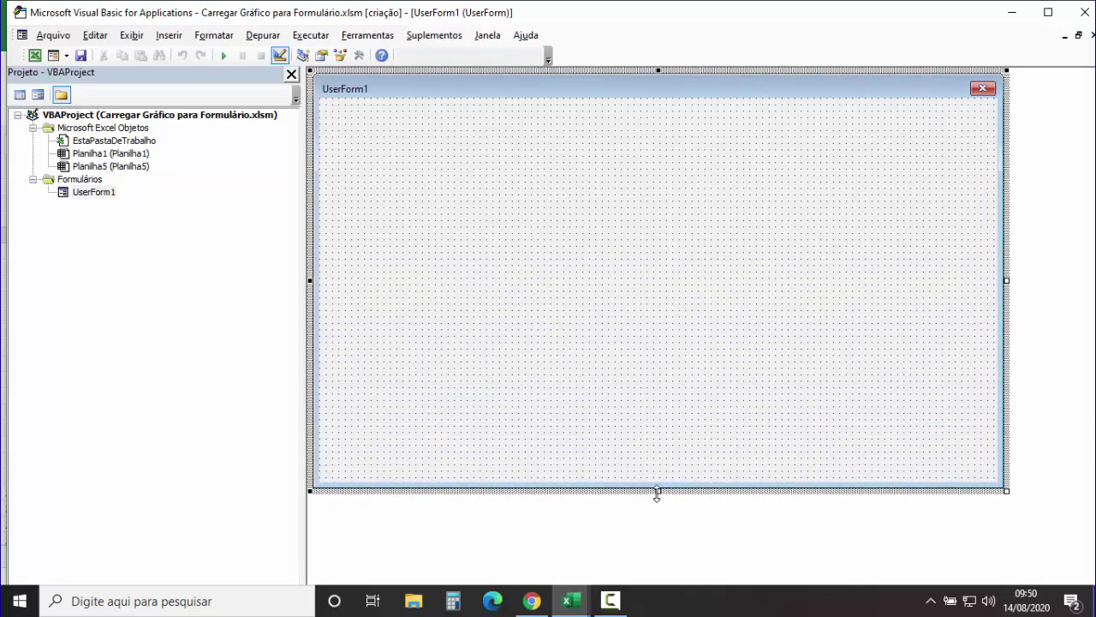
# - Set the UserForm's Caption property to GRÁFICO in the Properties window
pyautogui.rightClick(574, 199)
pyautogui.click(629, 261)
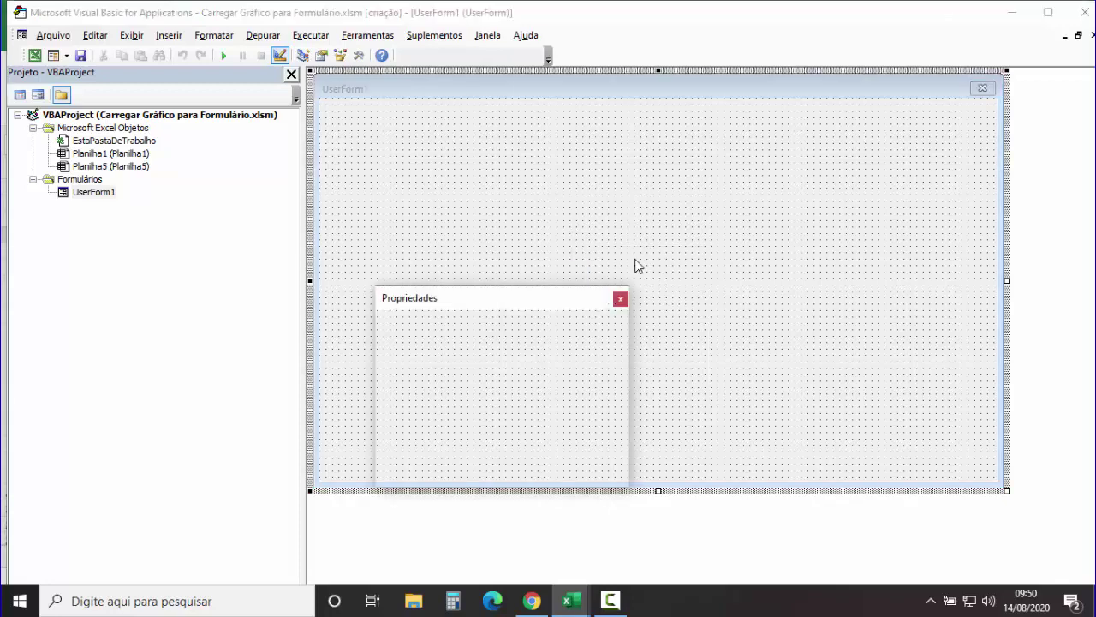
pyautogui.moveTo(497, 296)
pyautogui.mouseDown()
pyautogui.moveTo(524, 301)
pyautogui.moveTo(589, 215)
pyautogui.mouseUp()
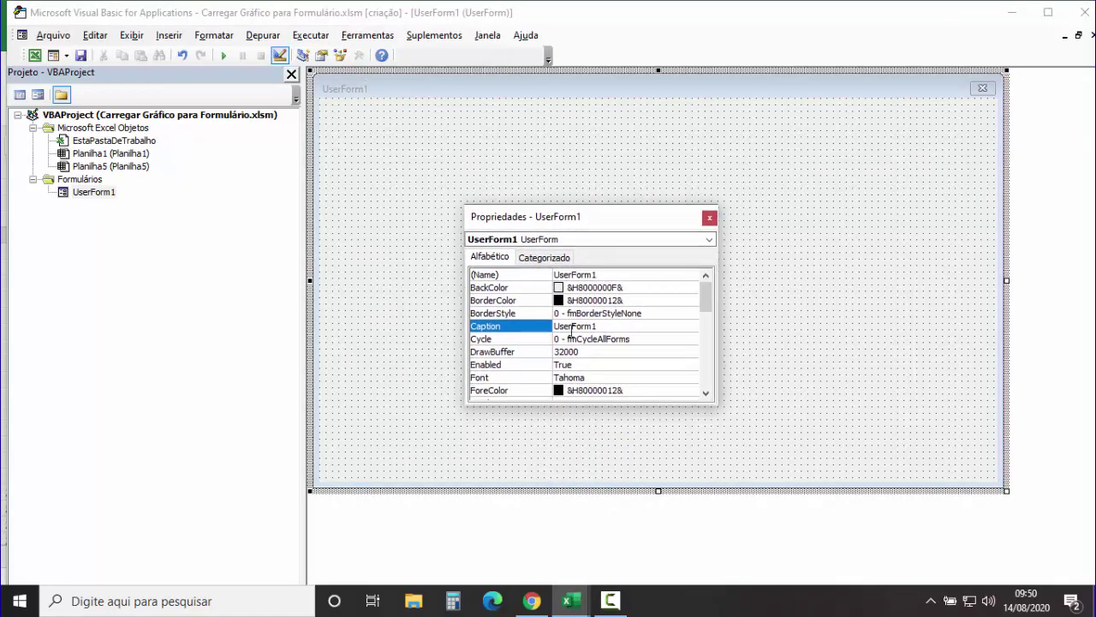
pyautogui.click(492, 332)
pyautogui.doubleClick(499, 333)
pyautogui.write('GRÁFICO')
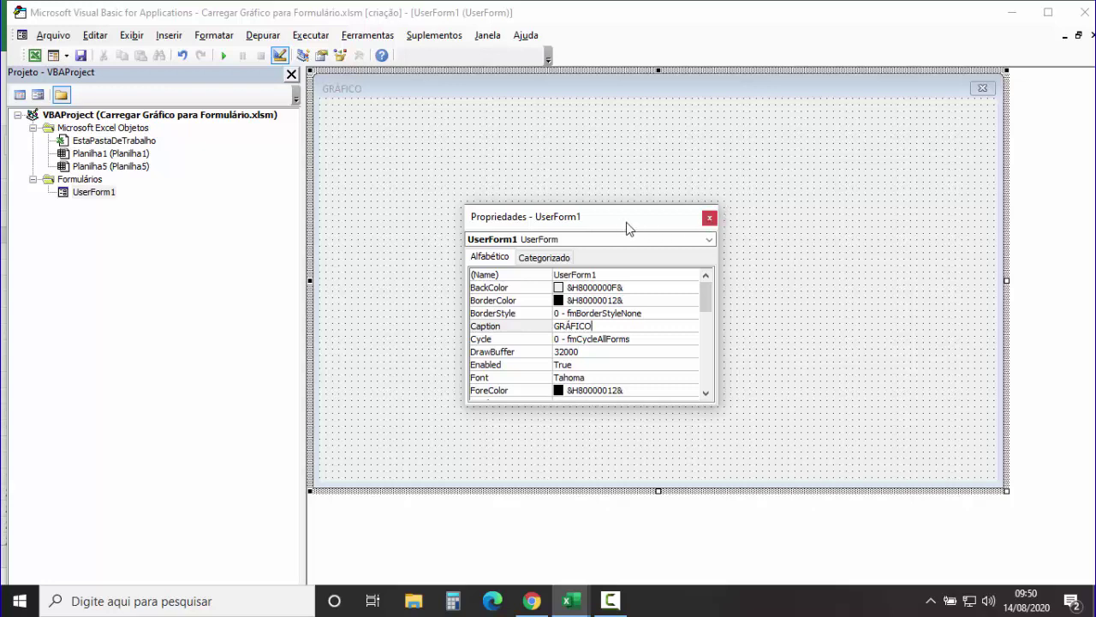
pyautogui.moveTo(626, 217); pyautogui.dragTo(924, 168)
pyautogui.click(528, 195)
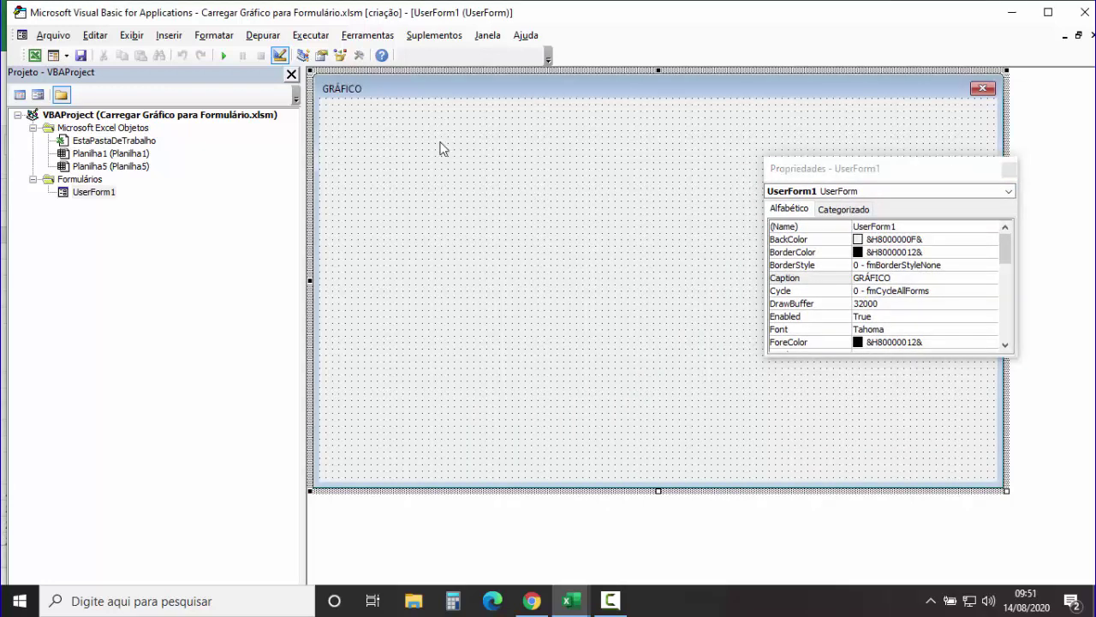
# - Draw an Image control on the form and stretch it to fill most of it, height 324
pyautogui.click(358, 55)
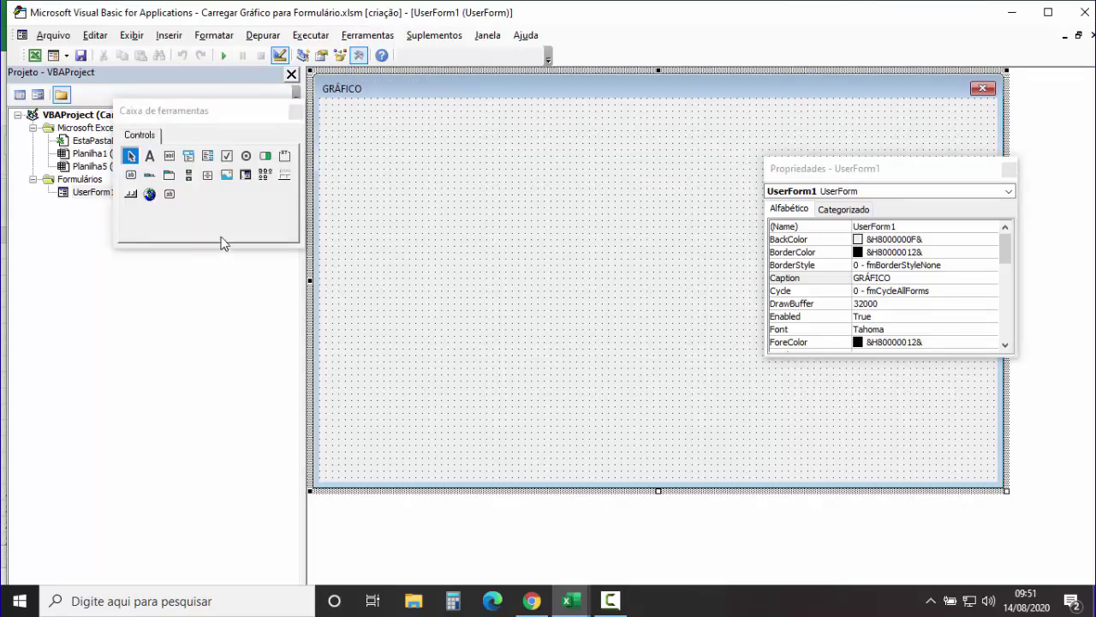
pyautogui.click(226, 178)
pyautogui.moveTo(225, 176); pyautogui.dragTo(377, 163)
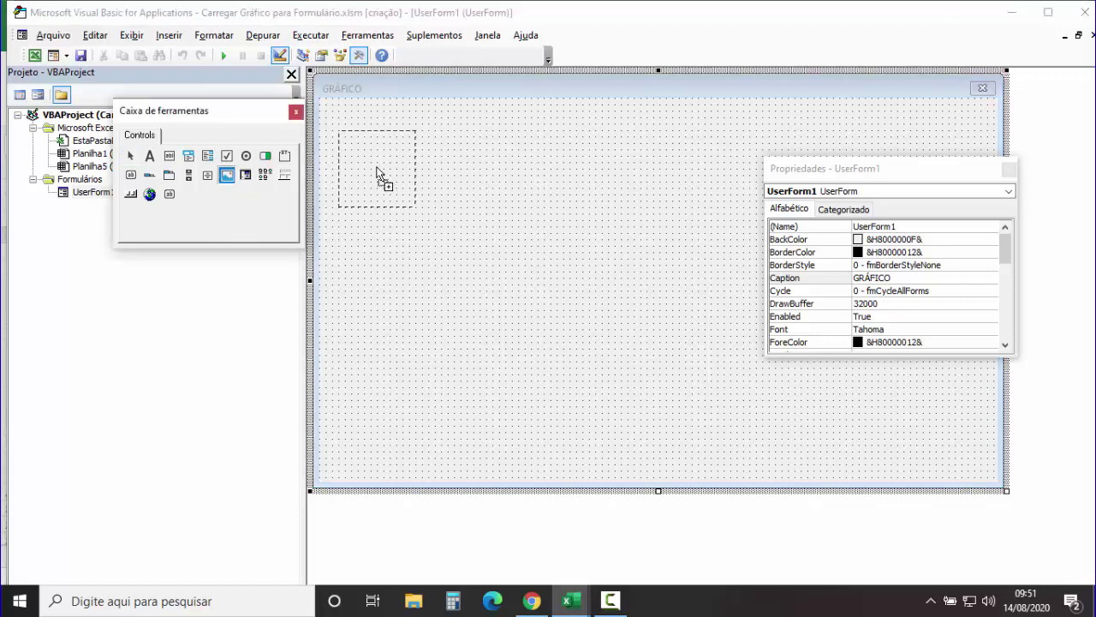
pyautogui.moveTo(418, 155); pyautogui.dragTo(969, 161)
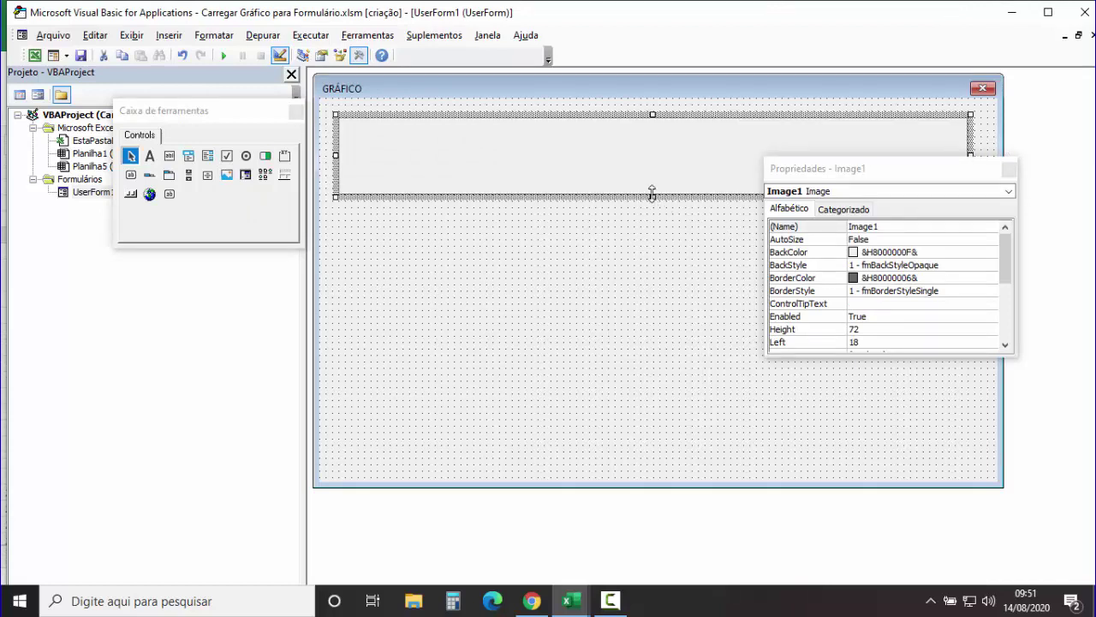
pyautogui.moveTo(652, 197); pyautogui.dragTo(651, 467)
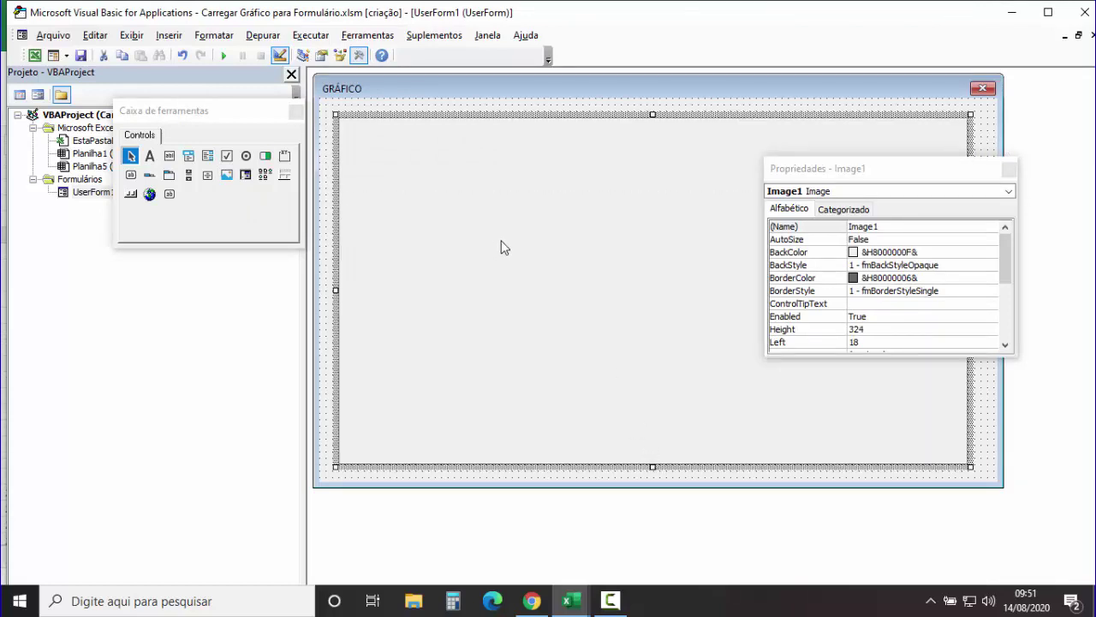
pyautogui.click(488, 108)
pyautogui.click(218, 206)
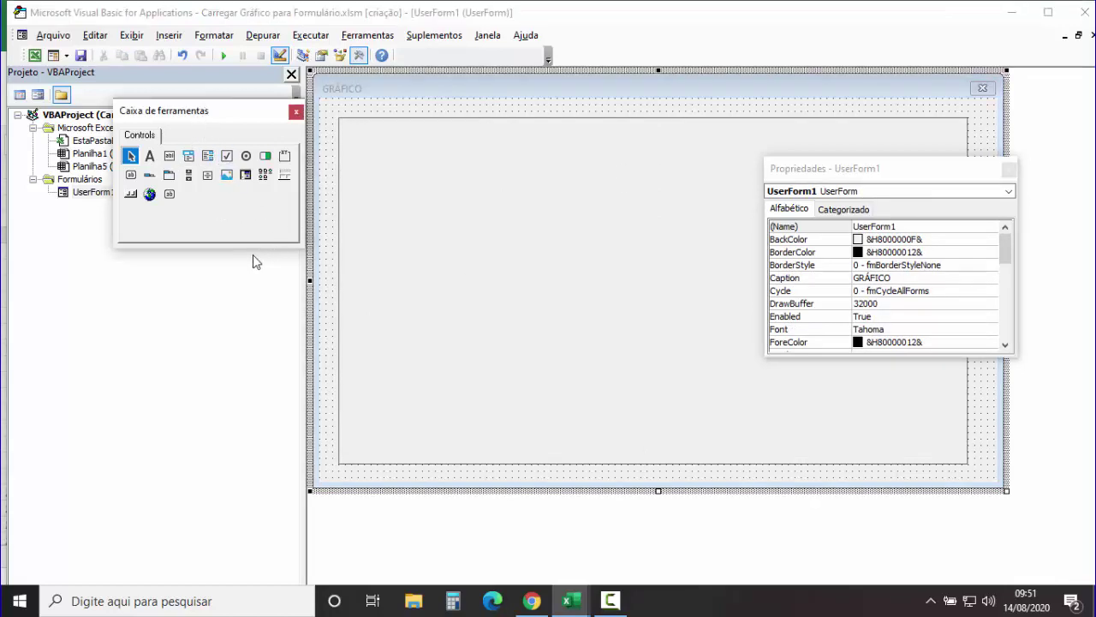
pyautogui.rightClick(214, 215)
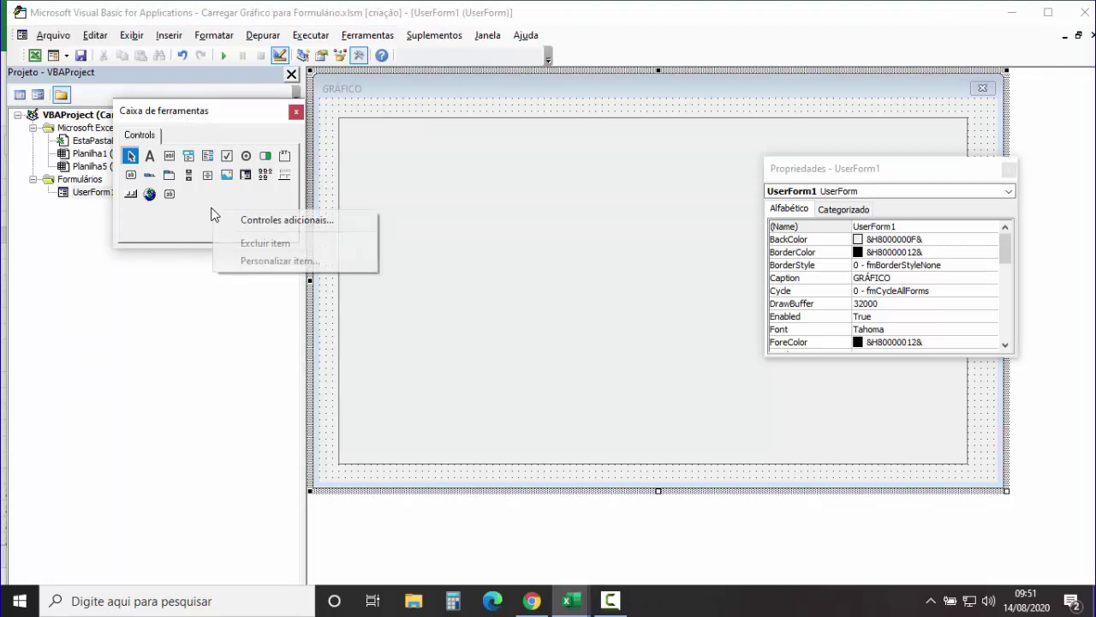
pyautogui.click(287, 220)
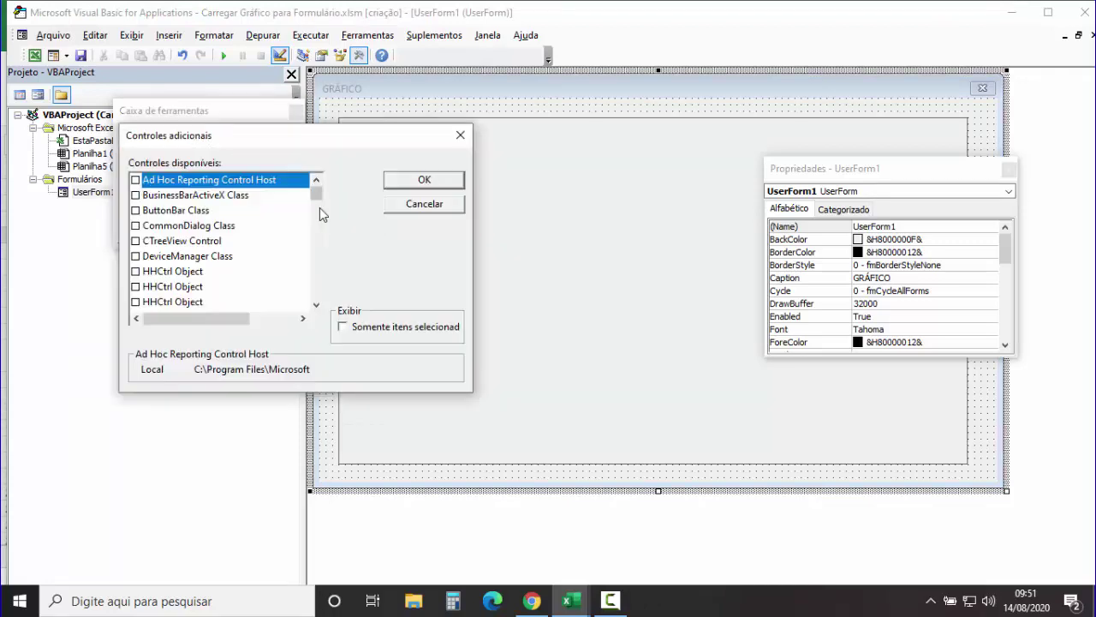
pyautogui.moveTo(318, 203)
pyautogui.mouseDown()
pyautogui.moveTo(317, 225)
pyautogui.moveTo(317, 215)
pyautogui.mouseUp()
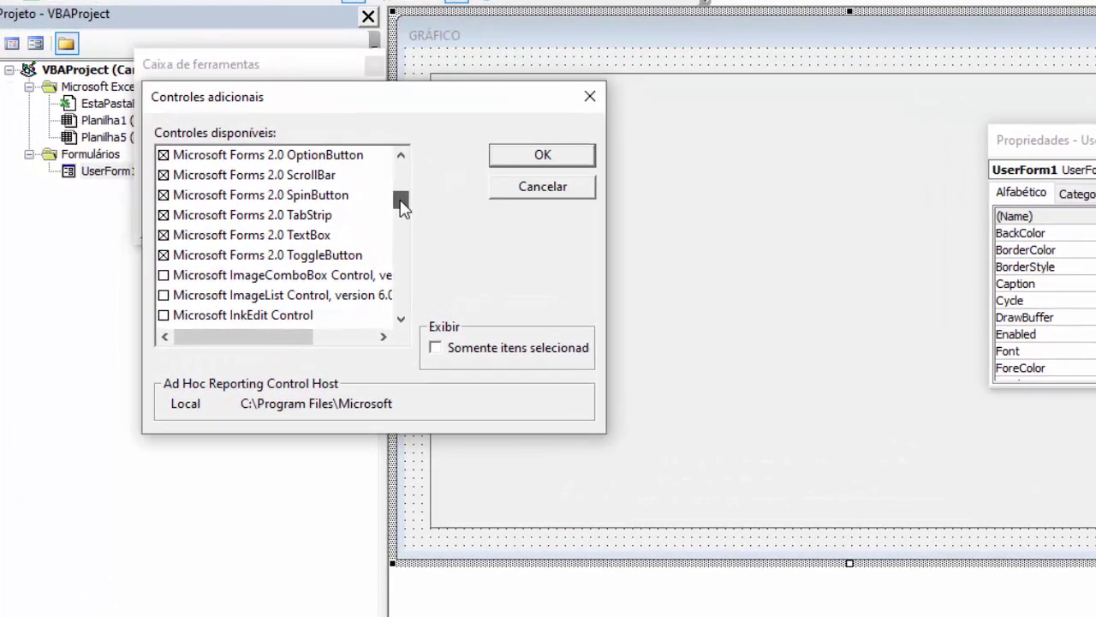
pyautogui.moveTo(403, 208); pyautogui.dragTo(402, 193)
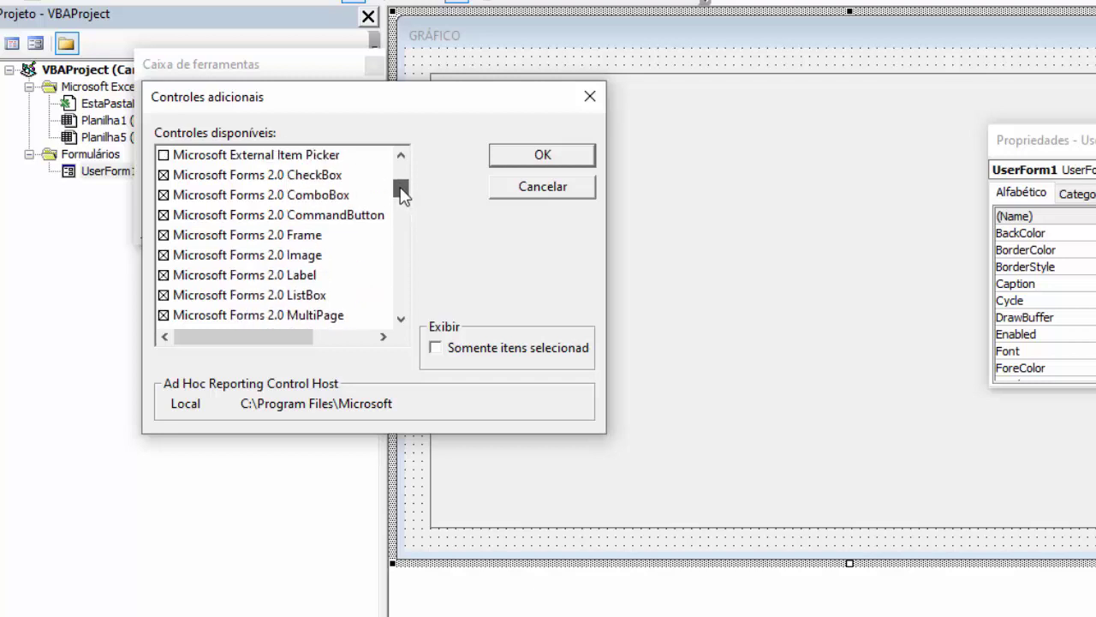
pyautogui.click(467, 351)
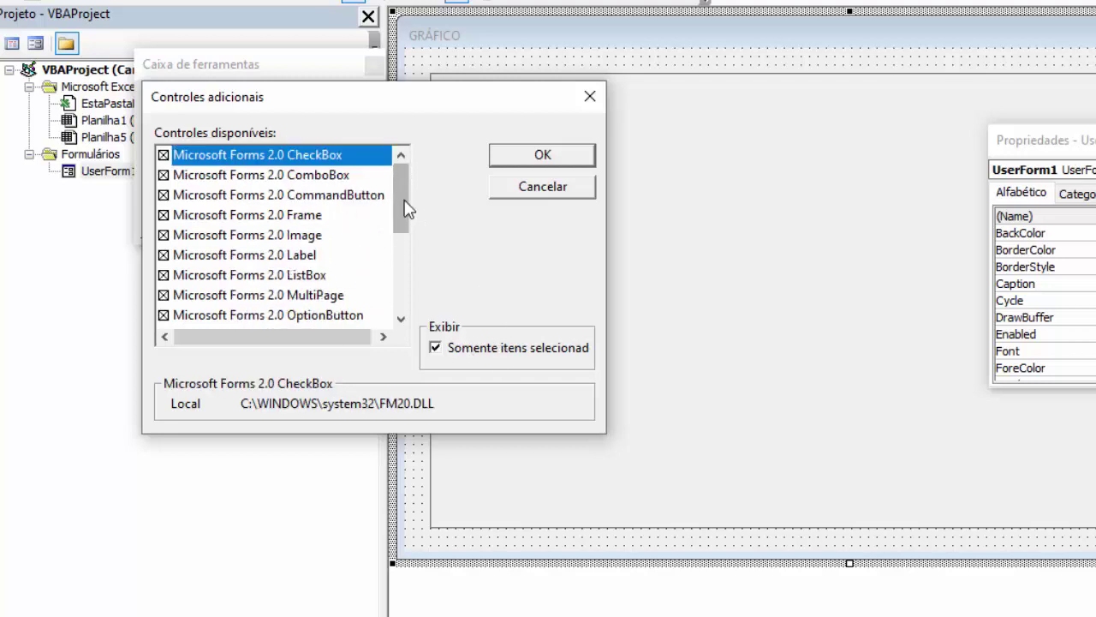
pyautogui.click(310, 240)
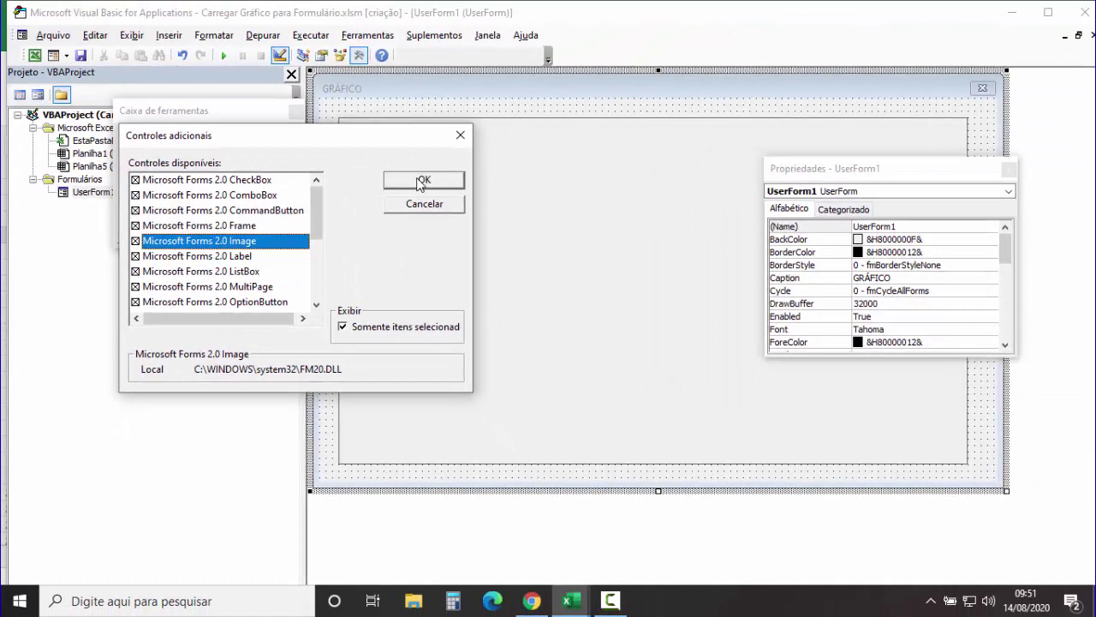
pyautogui.click(429, 184)
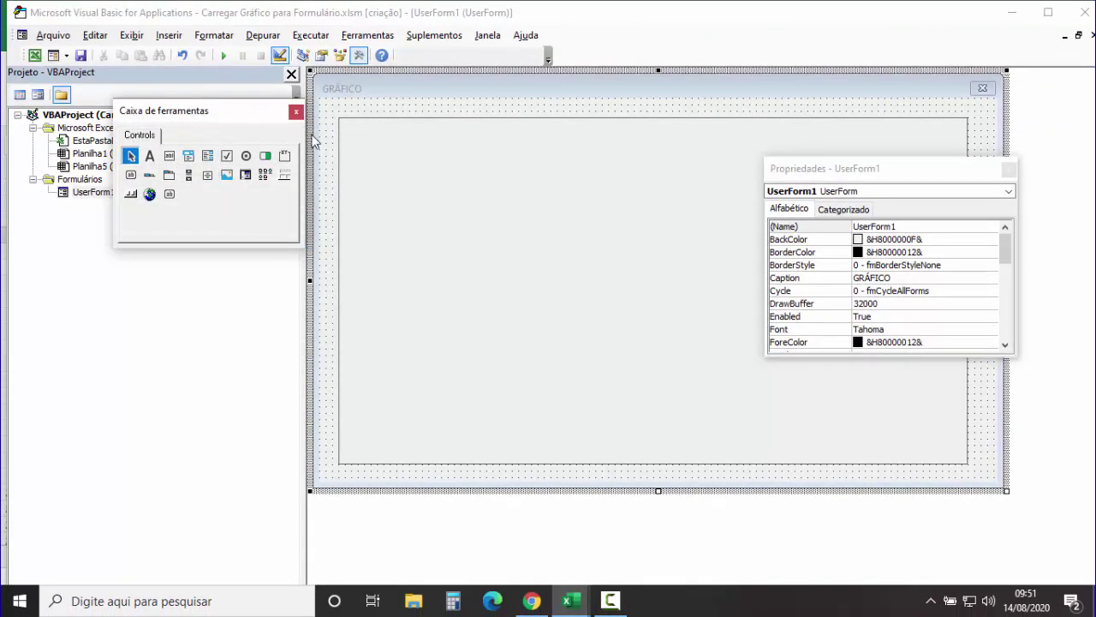
# - Close the Toolbox and the Properties window, leaving the GRÁFICO form with Image1
pyautogui.click(296, 112)
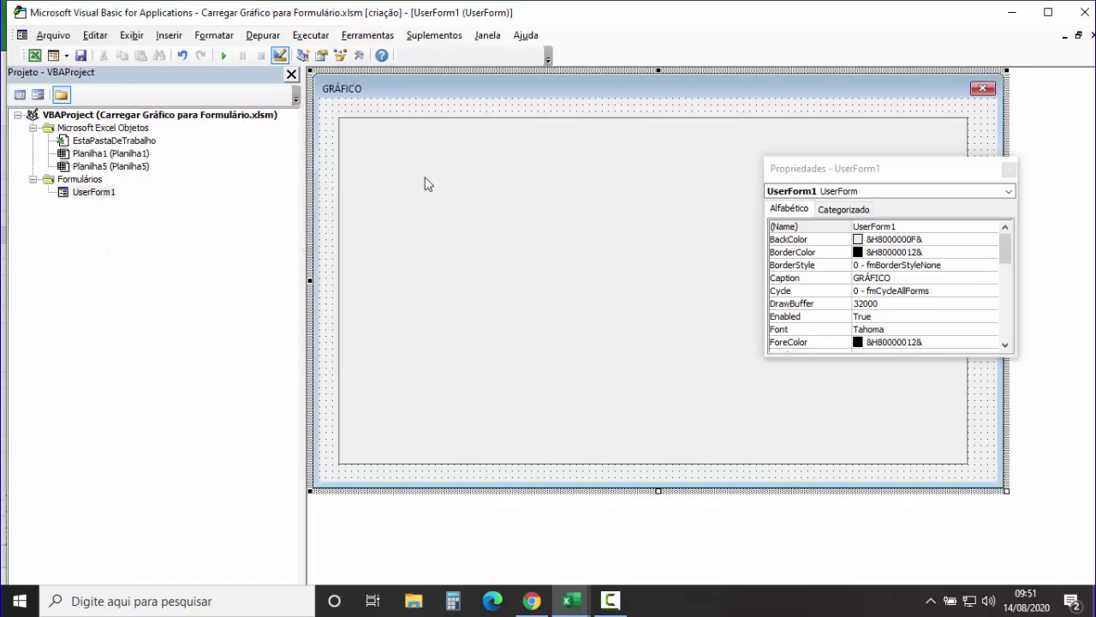
pyautogui.click(598, 234)
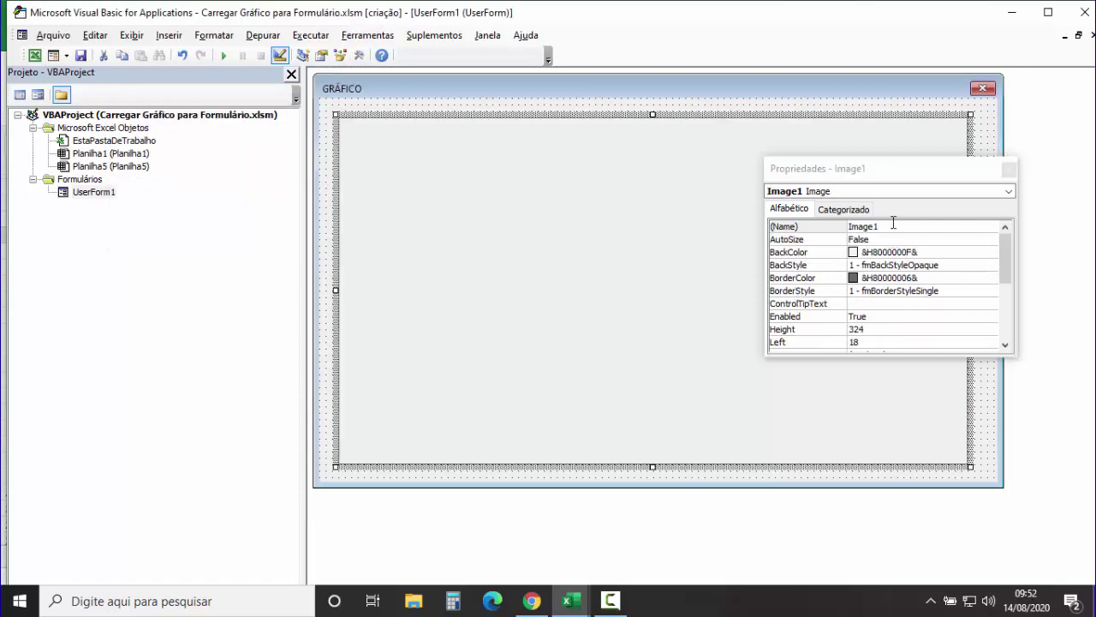
pyautogui.click(796, 232)
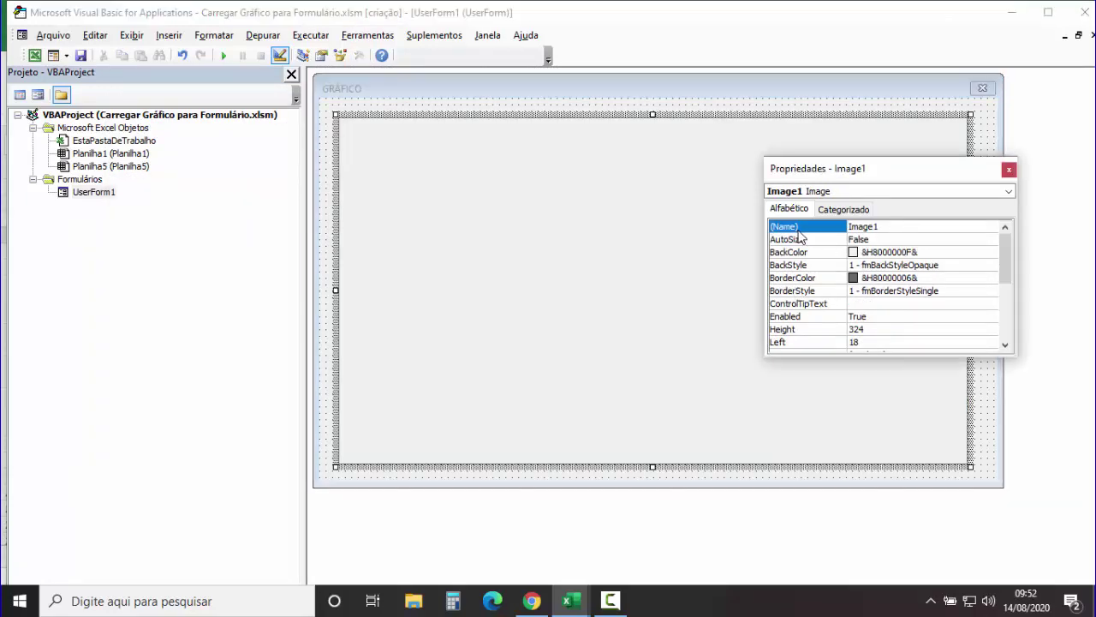
pyautogui.doubleClick(902, 226)
pyautogui.click(1009, 169)
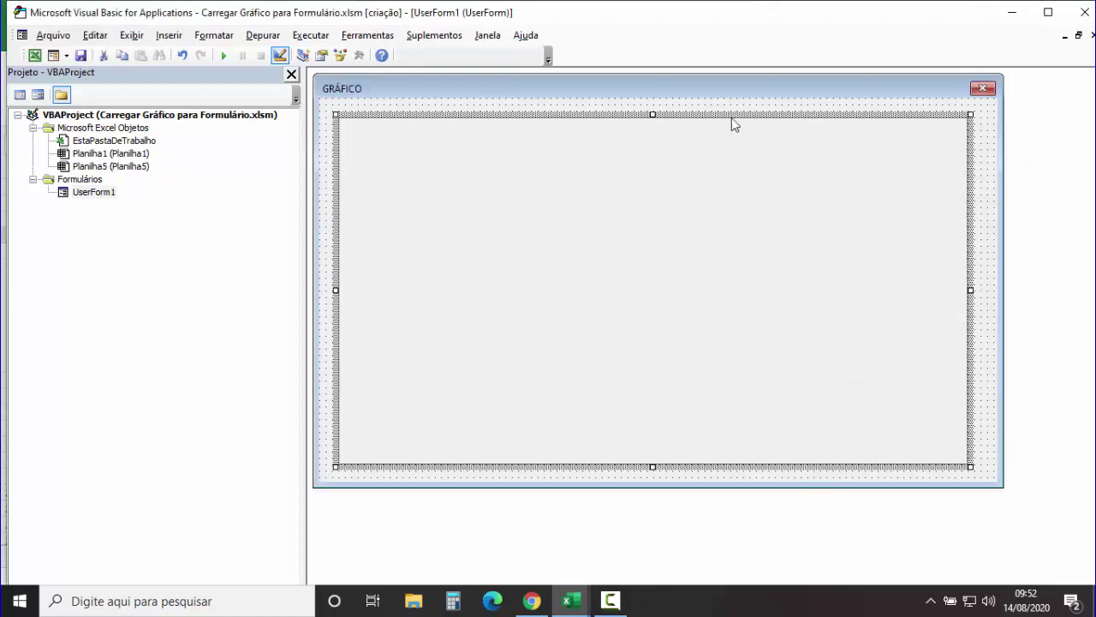
pyautogui.click(331, 177)
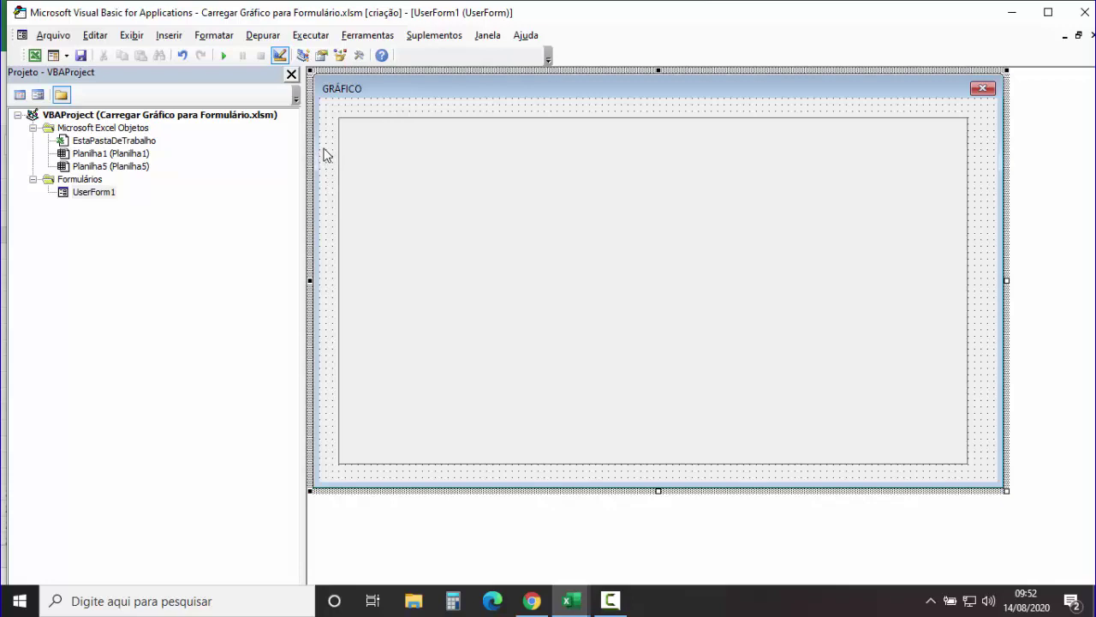
# - Open UserForm1's code window and add blank lines below the UserForm_Click handler
pyautogui.doubleClick(327, 154)
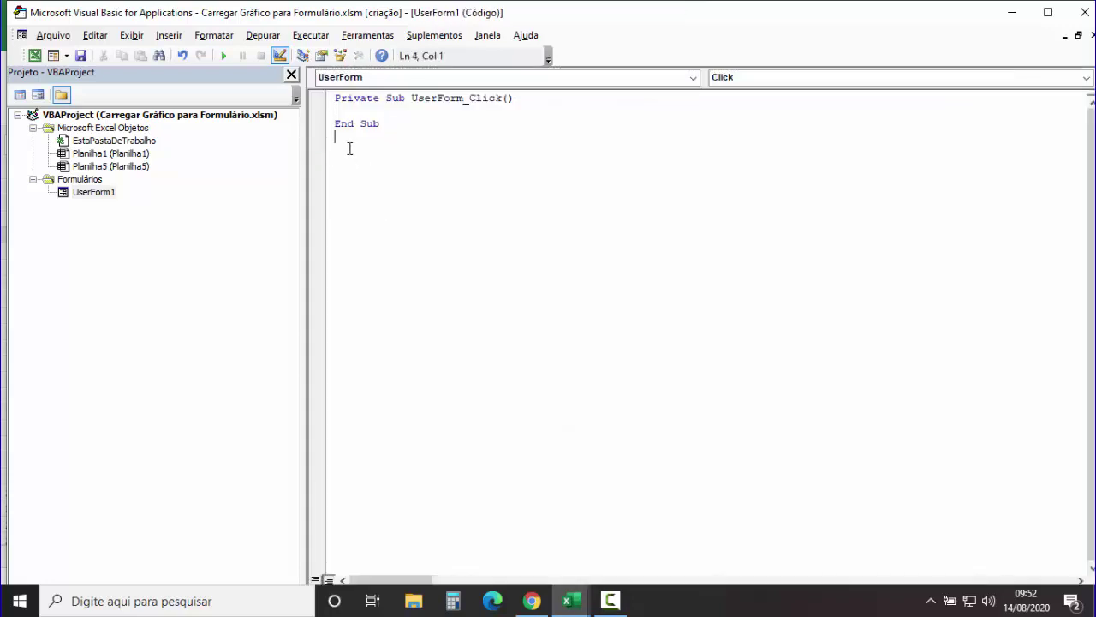
pyautogui.press('Return')
pyautogui.press('Return')
pyautogui.press('Return')
pyautogui.press('Return')
pyautogui.press('Return')
pyautogui.press('Return')
pyautogui.click(353, 176)
# - Declare an empty Sub Carregar_Grafico() procedure with its End Sub
pyautogui.write('Sub ')
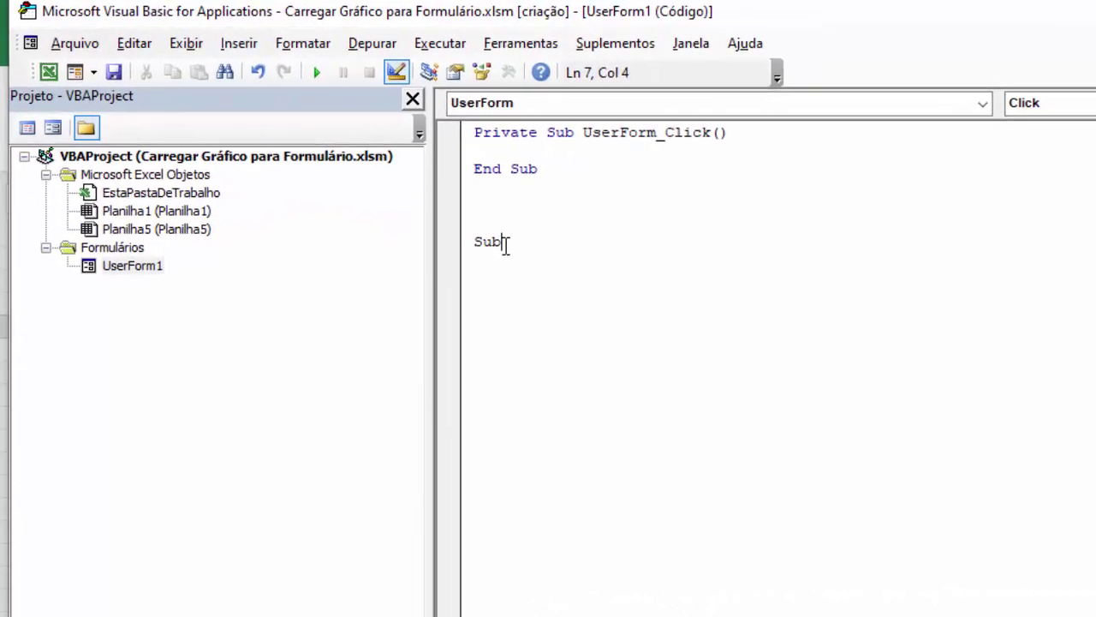
pyautogui.write('Carrega')
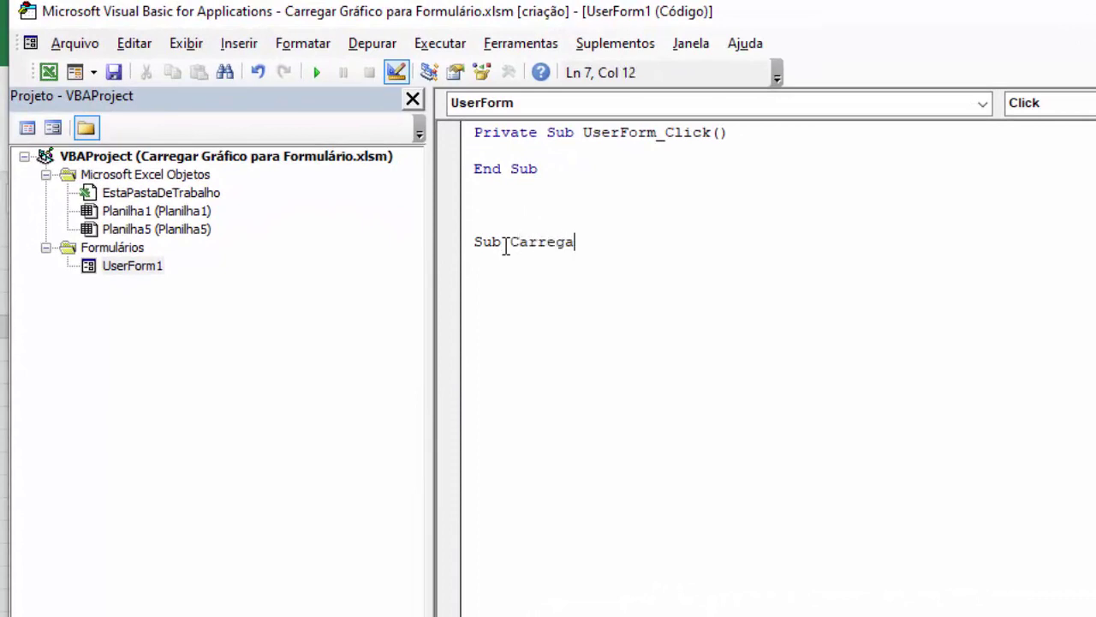
pyautogui.write('r_')
pyautogui.write('Grafi')
pyautogui.write('co')
pyautogui.press('Return')
pyautogui.press('Return')
pyautogui.press('Return')
pyautogui.press('Return')
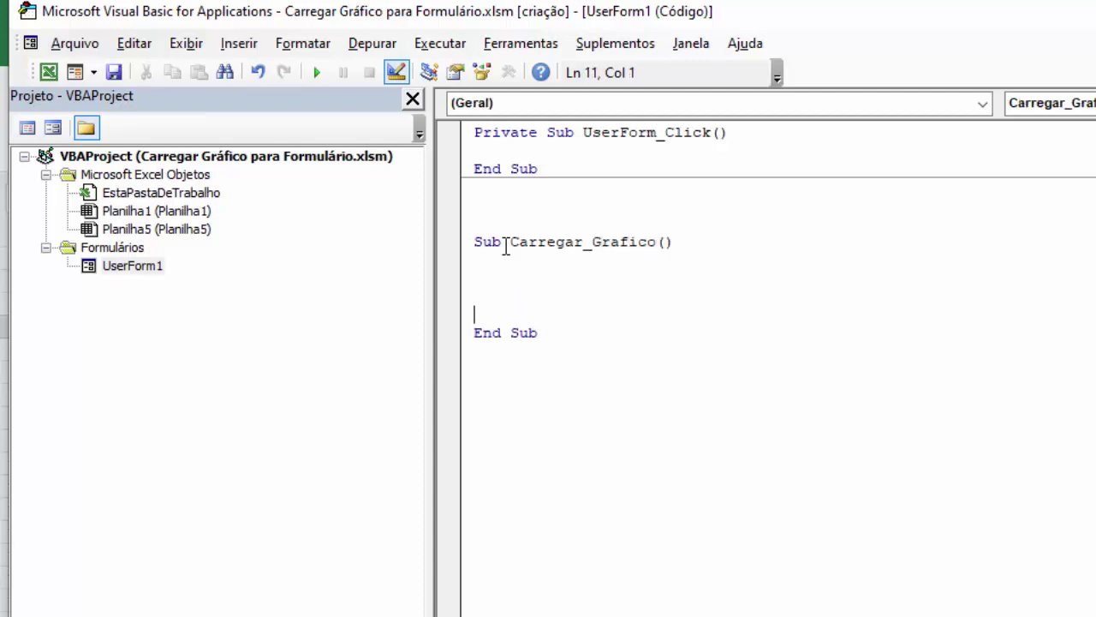
pyautogui.press('Up')
pyautogui.press('Return')
pyautogui.press('Return')
pyautogui.press('Return')
pyautogui.click(496, 297)
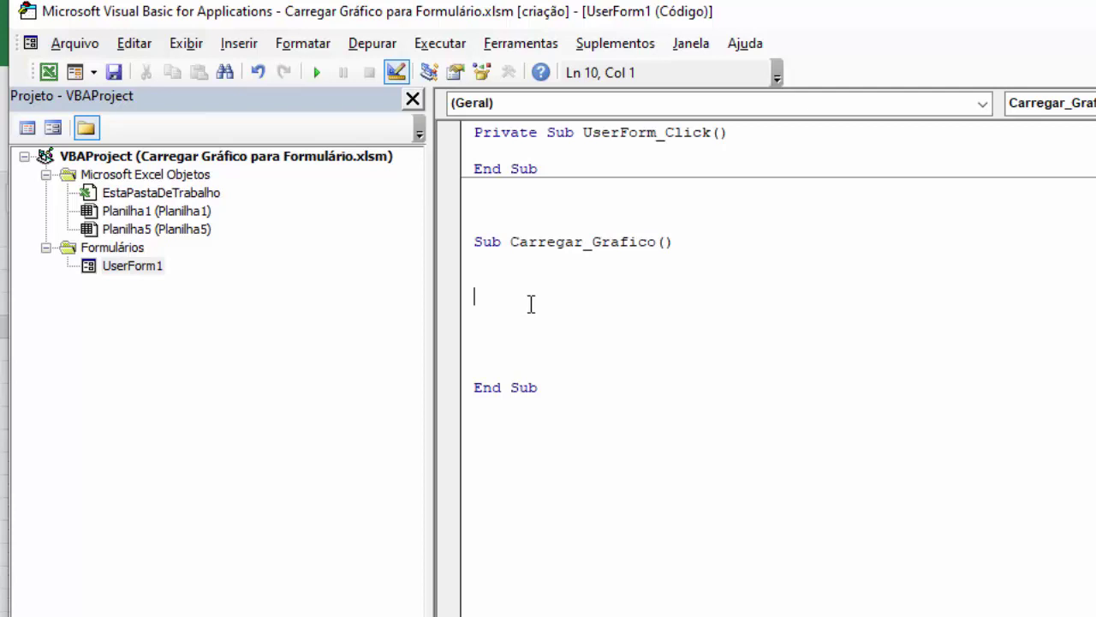
# - Write On Error GoTo Erro, Exit Sub, an Erro: label and MsgBox "Erro!", vbCritical, "ERRO"
pyautogui.write('On error ')
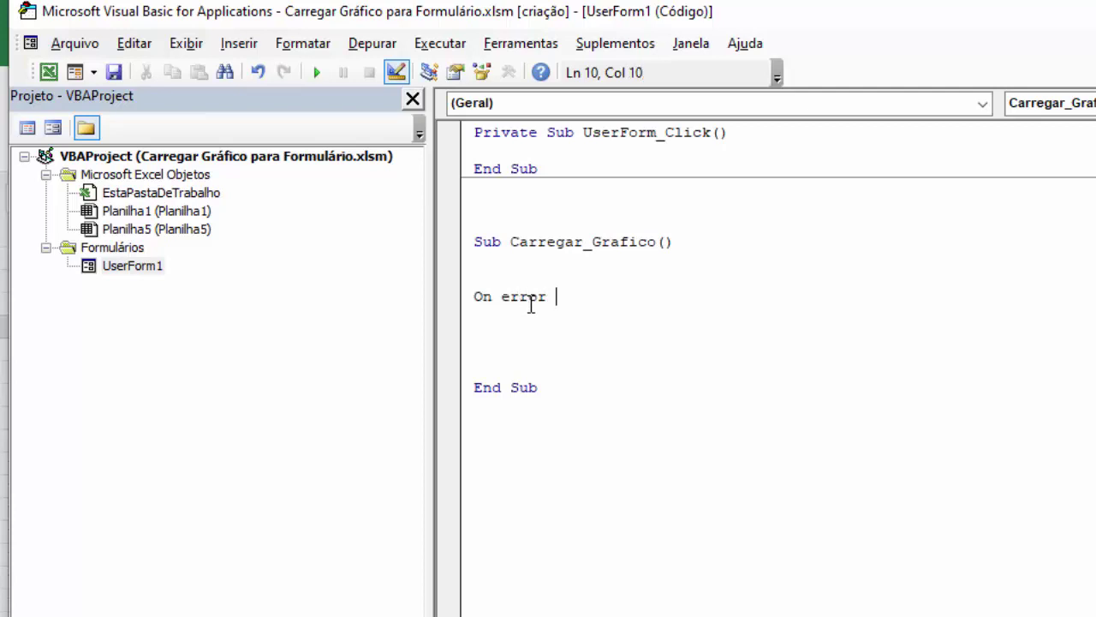
pyautogui.write('goto erro')
pyautogui.press('Return')
pyautogui.press('Return')
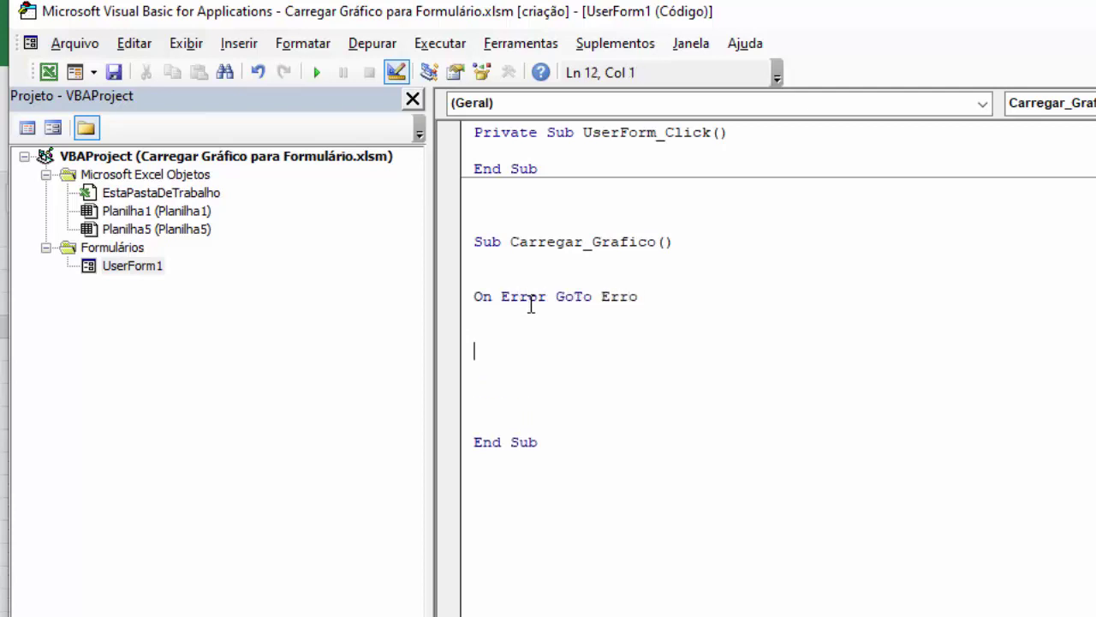
pyautogui.write('Exit su')
pyautogui.write('b')
pyautogui.press('Return')
pyautogui.write('Erro')
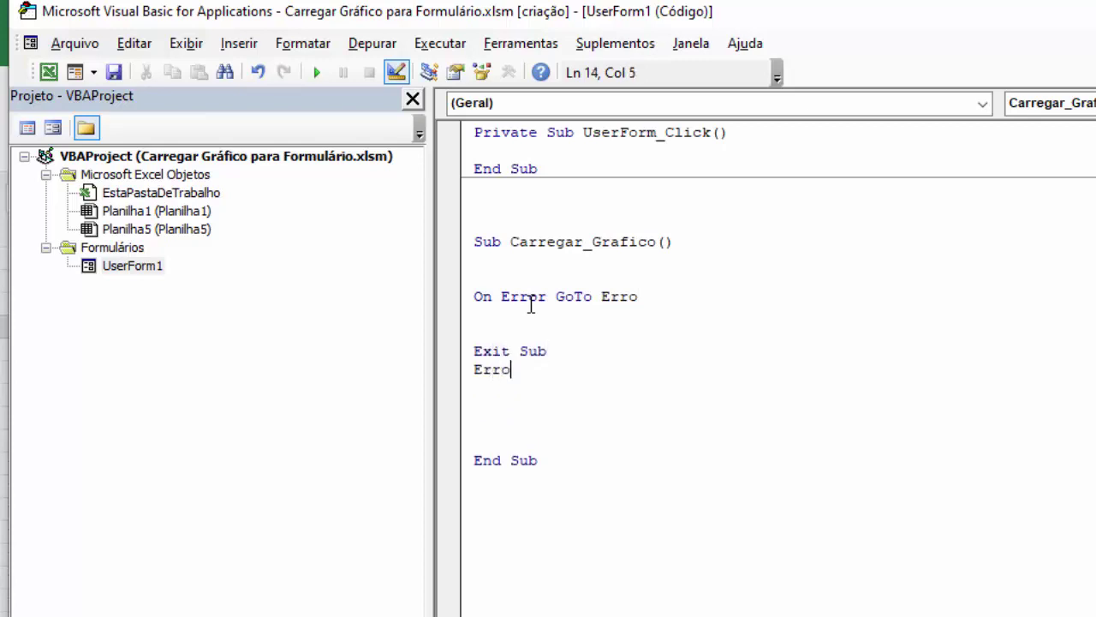
pyautogui.write(':')
pyautogui.press('Return')
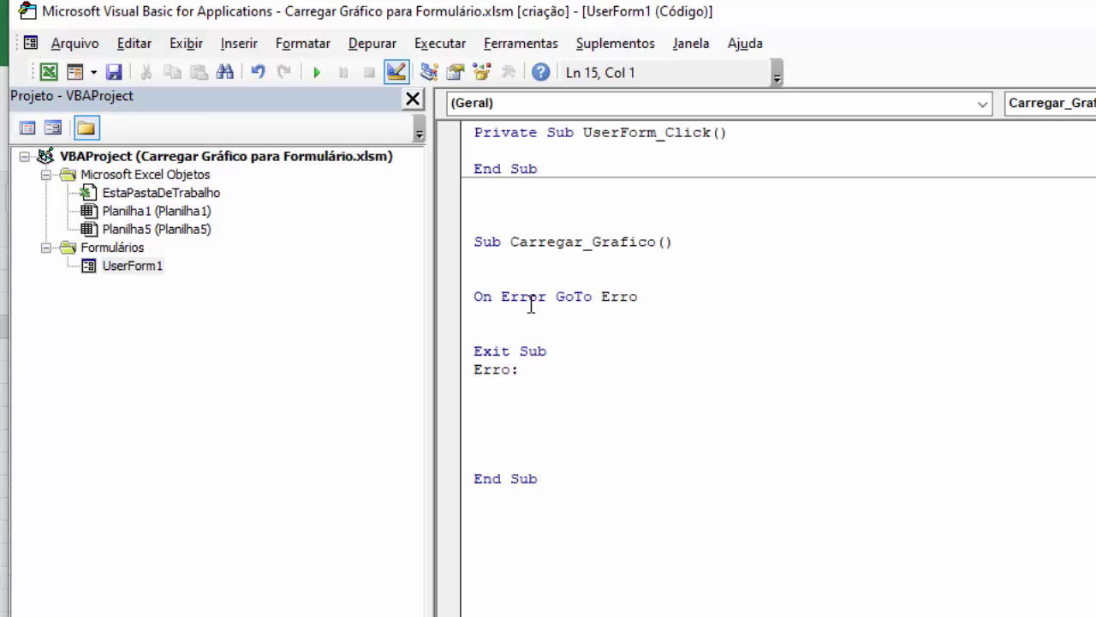
pyautogui.write('Msgbox')
pyautogui.write(' "E')
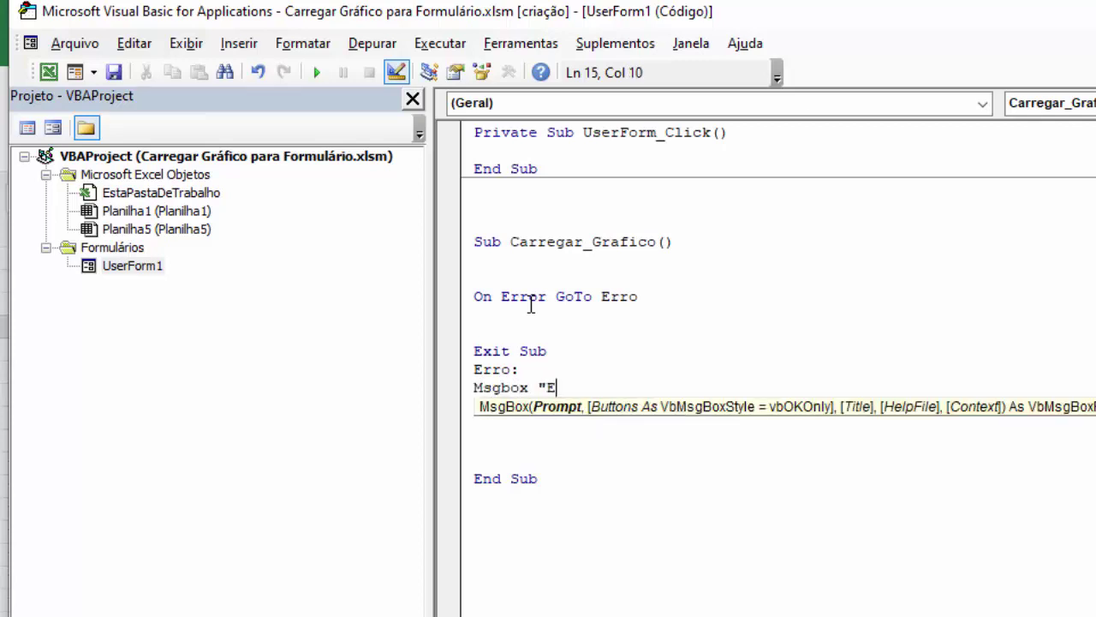
pyautogui.write('rro!')
pyautogui.write('"')
pyautogui.write(',vbCritical')
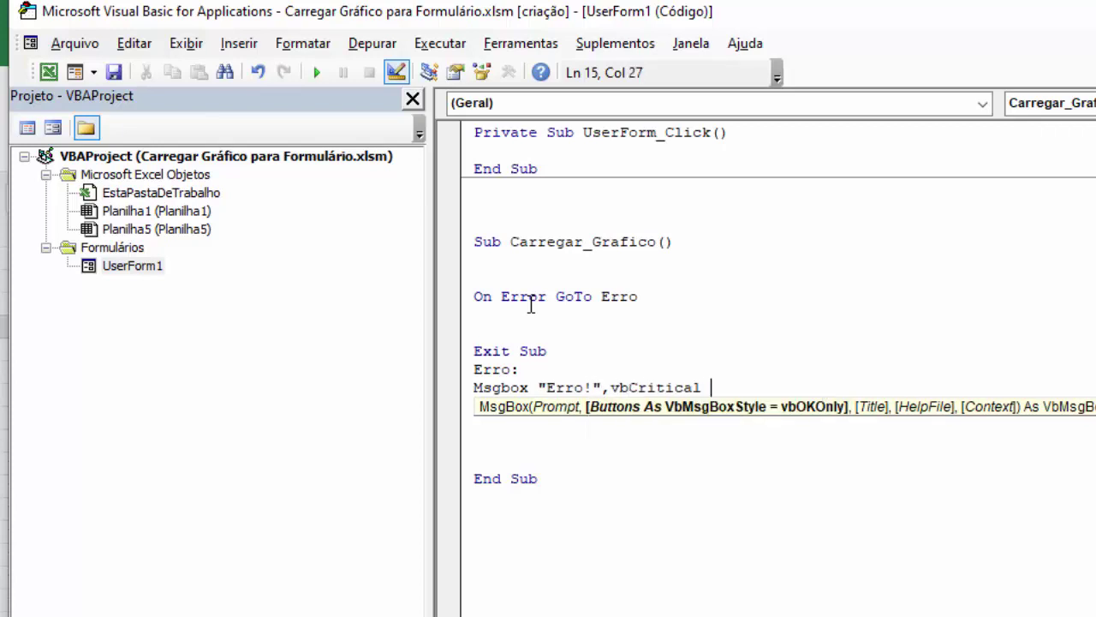
pyautogui.press('BackSpace')
pyautogui.write(', "')
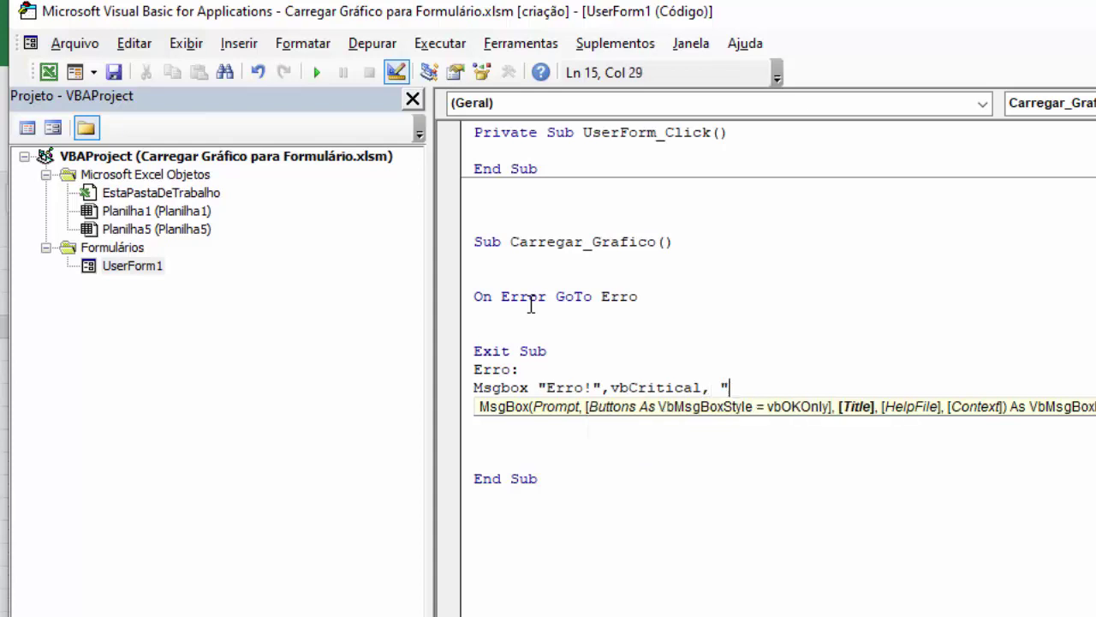
pyautogui.write('ERRO')
pyautogui.write('"')
pyautogui.press('Return')
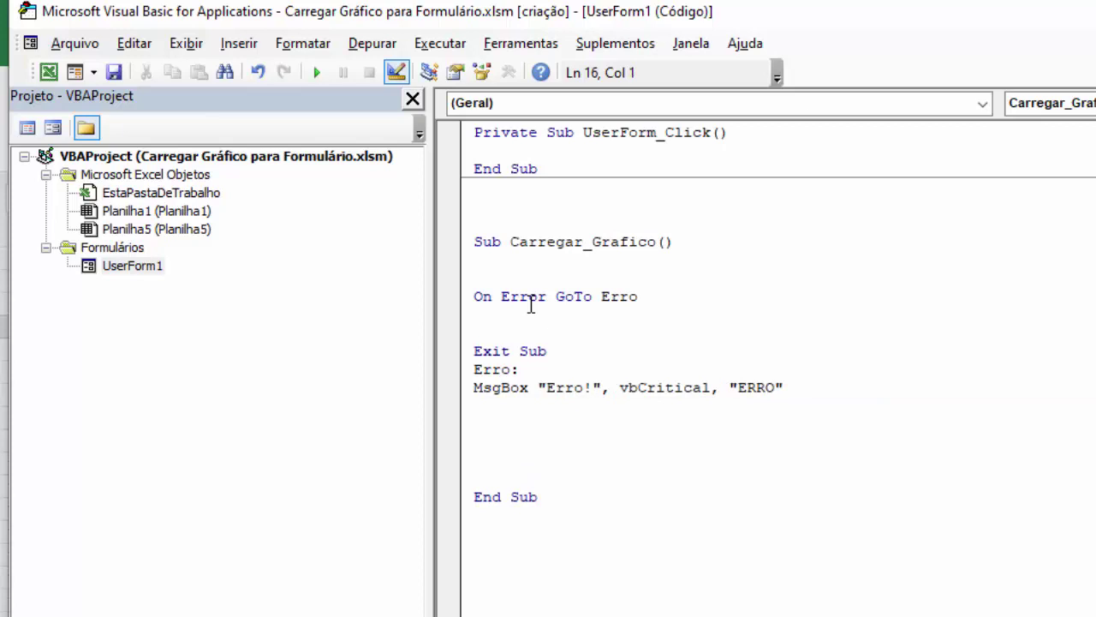
# - Tidy the blank lines after On Error GoTo Erro, then return to Excel with Alt+F11
pyautogui.press('Delete')
pyautogui.press('Delete')
pyautogui.press('Delete')
pyautogui.press('Delete')
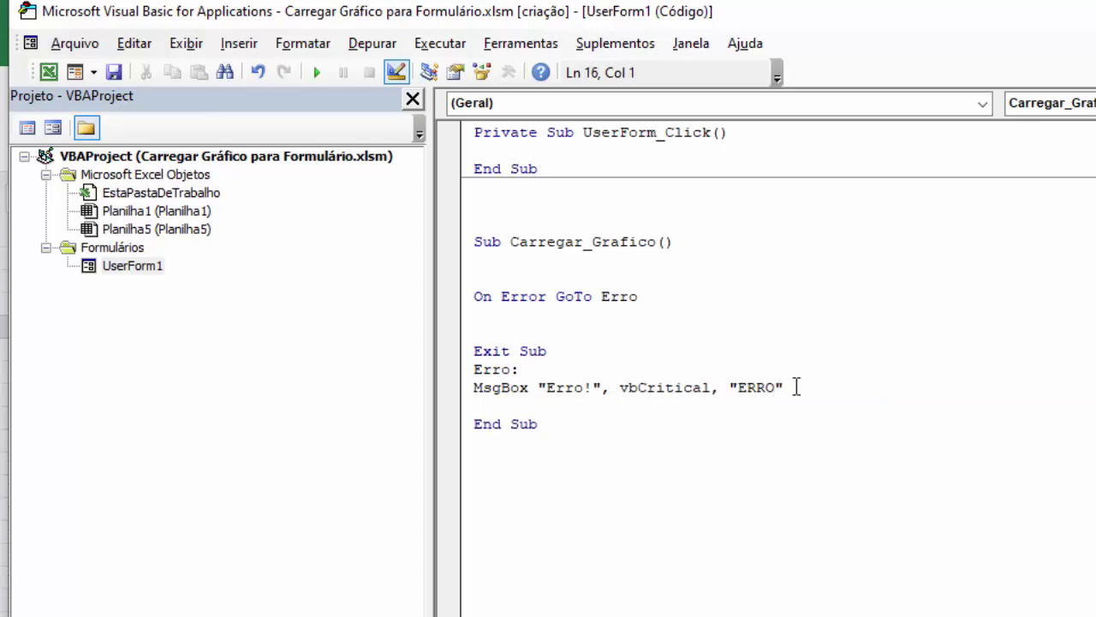
pyautogui.click(793, 387)
pyautogui.keyDown('shift'); pyautogui.click(421, 385); pyautogui.keyUp('shift')
pyautogui.click(479, 315)
pyautogui.press('Return')
pyautogui.press('Return')
pyautogui.press('Return')
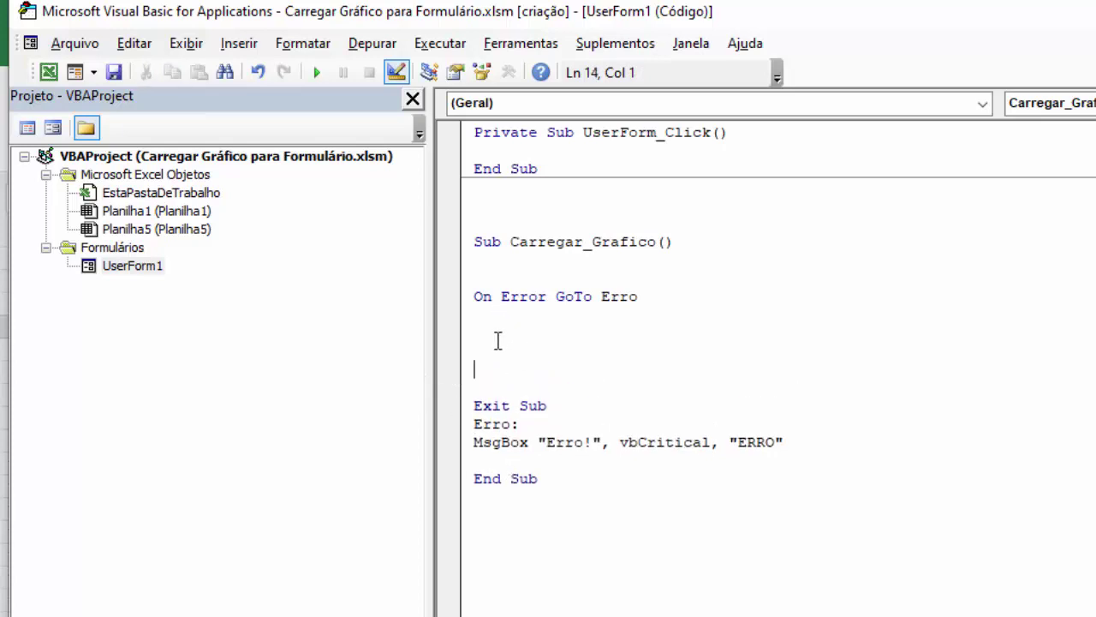
pyautogui.click(502, 341)
pyautogui.press('Return')
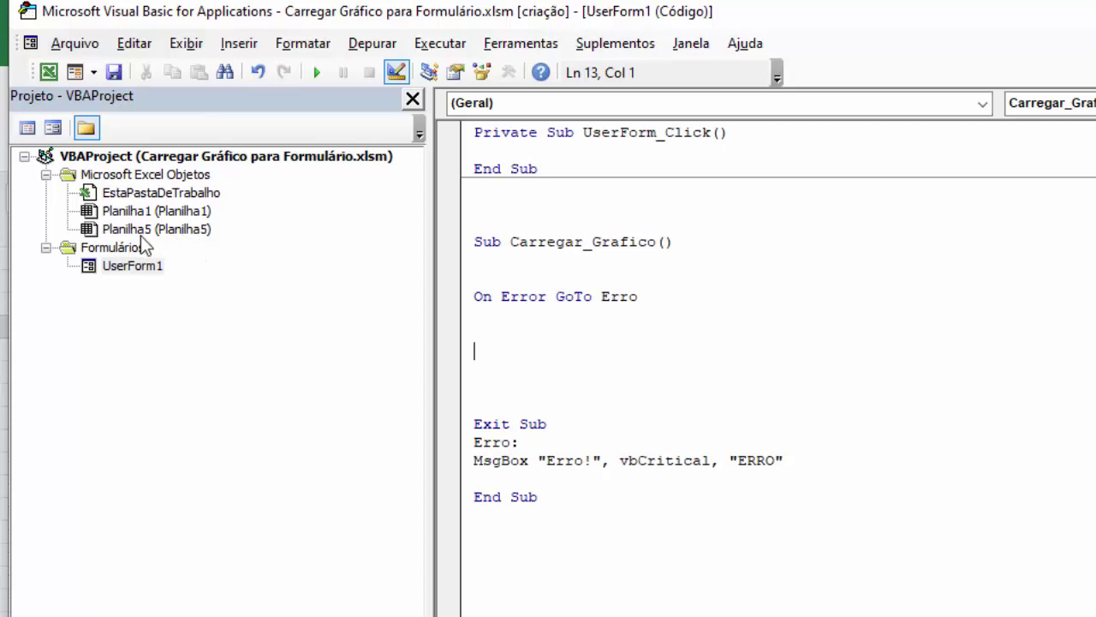
pyautogui.hotkey('alt', 'F11')
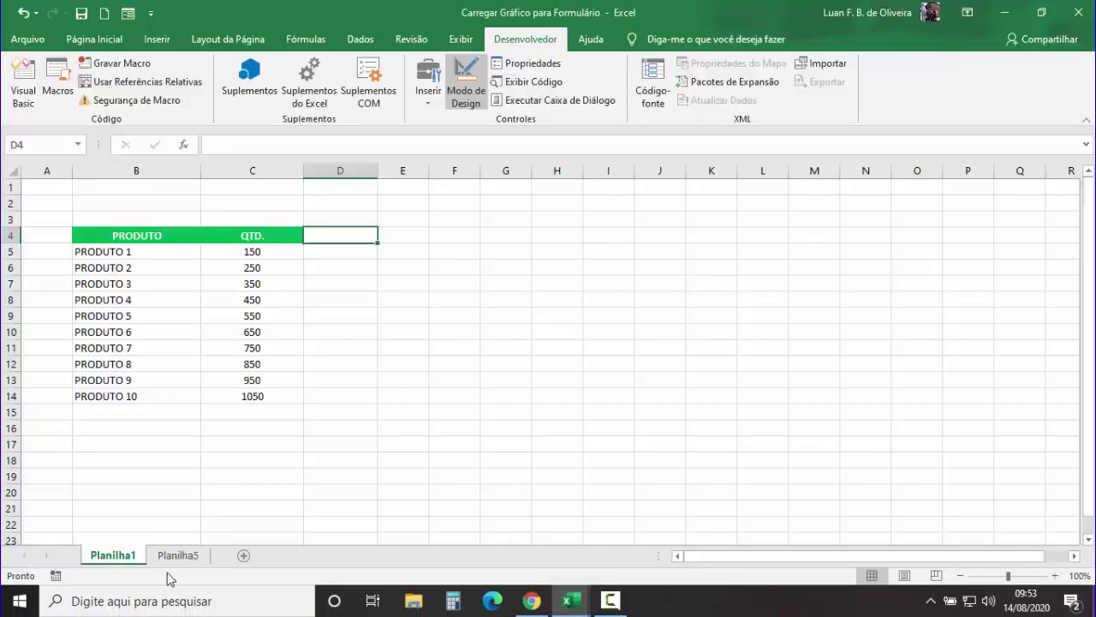
# - Rename the Planilha5 bar-chart sheet to Grafico and return to the Visual Basic editor
pyautogui.click(172, 556)
pyautogui.rightClick(170, 558)
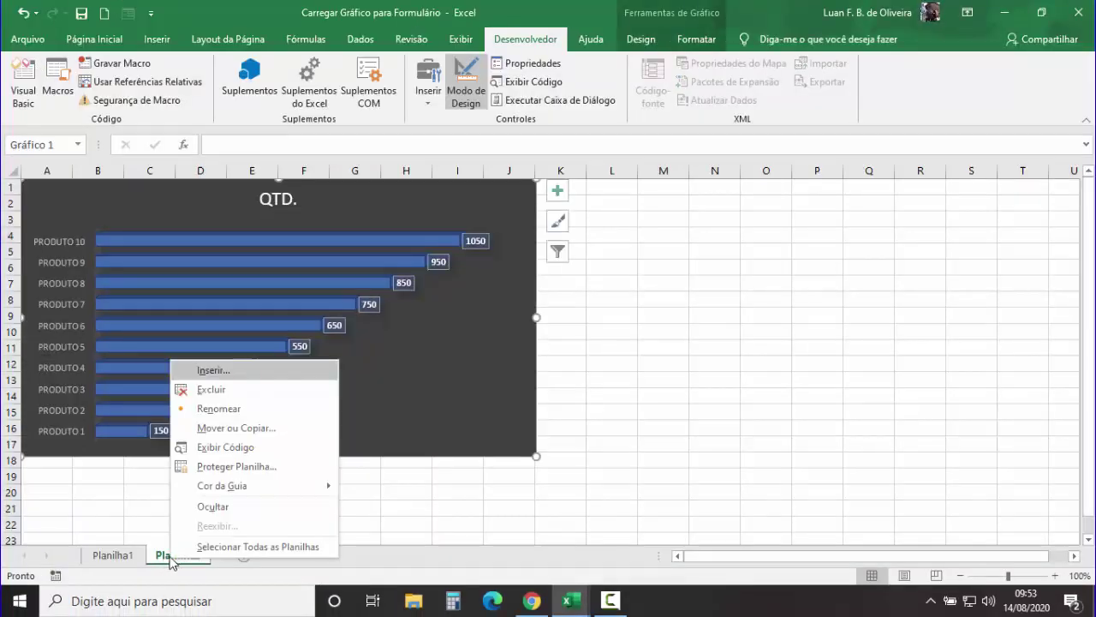
pyautogui.click(224, 408)
pyautogui.write('Gr')
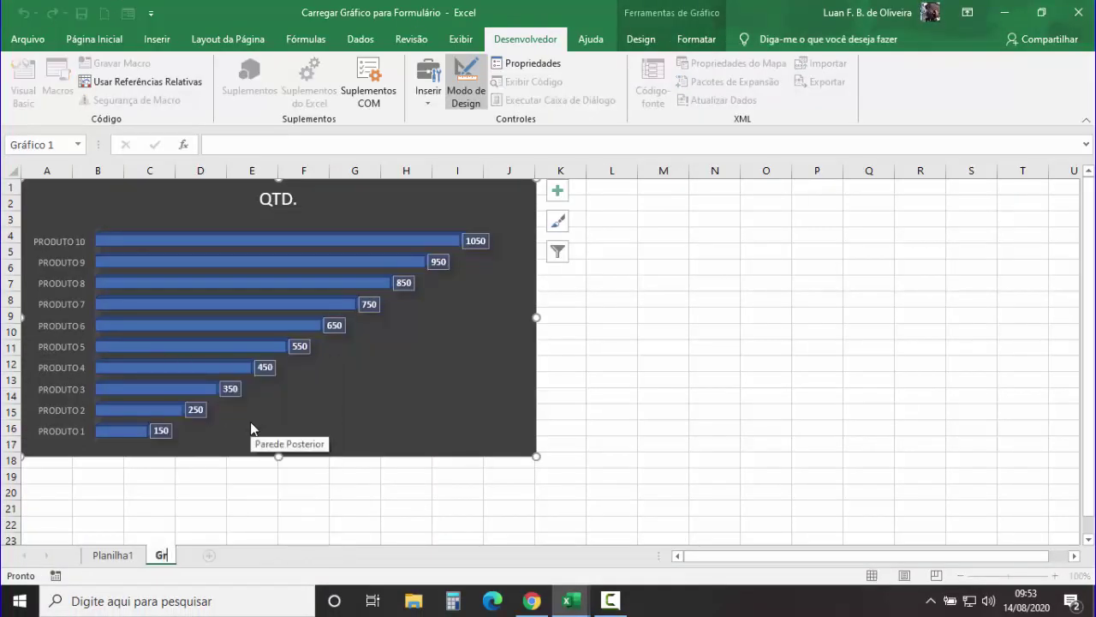
pyautogui.write('afico')
pyautogui.click(214, 475)
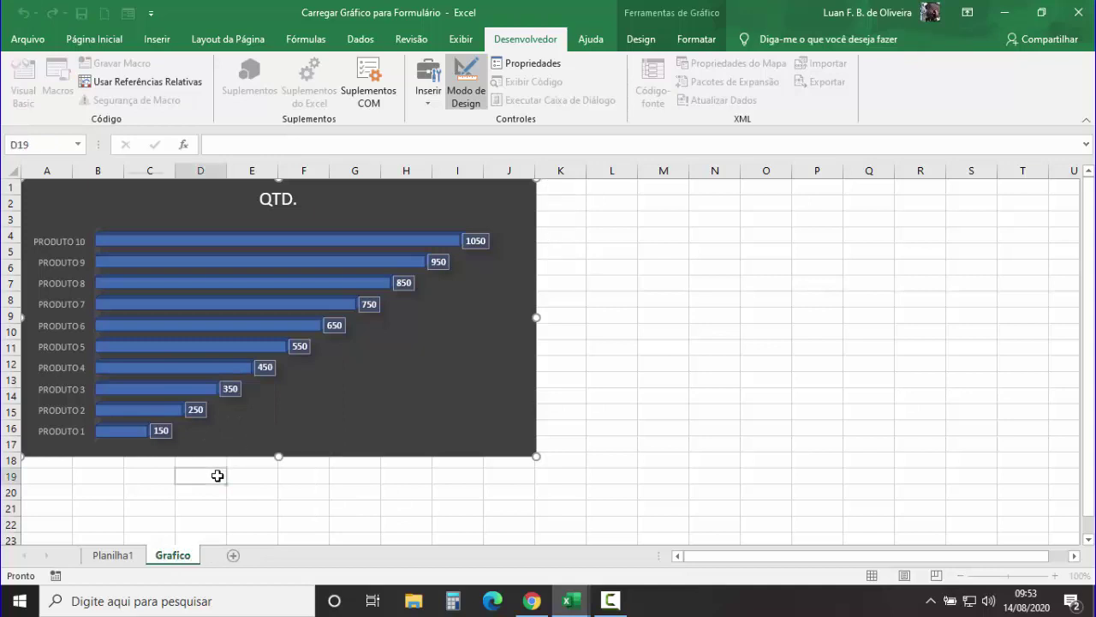
pyautogui.click(23, 85)
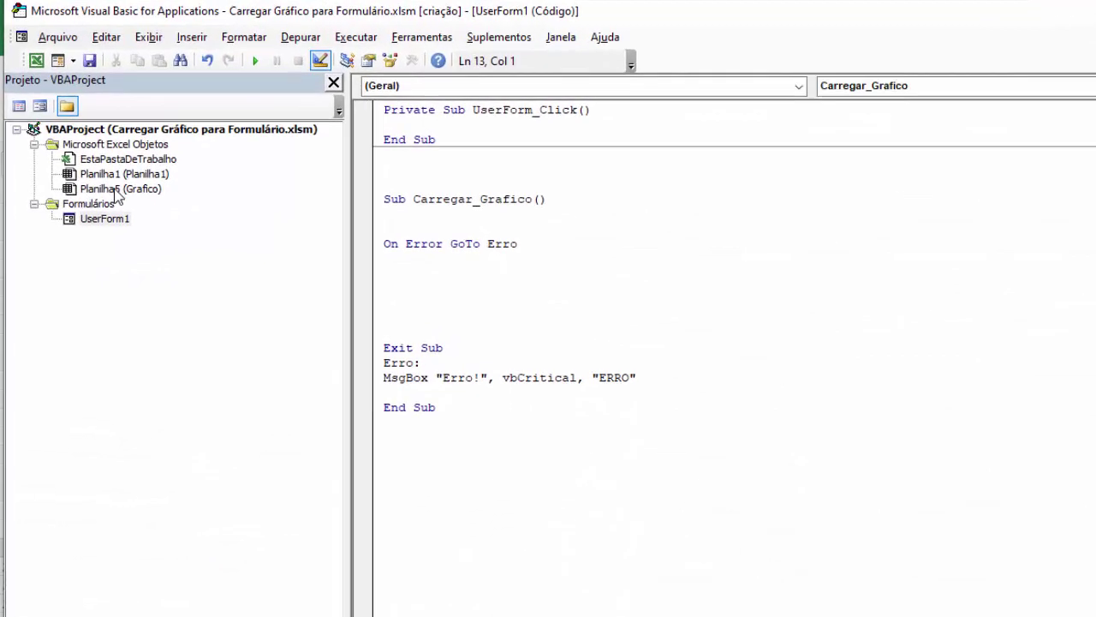
# - Add the line Planilha5.Activate right after On Error GoTo Erro
pyautogui.click(111, 171)
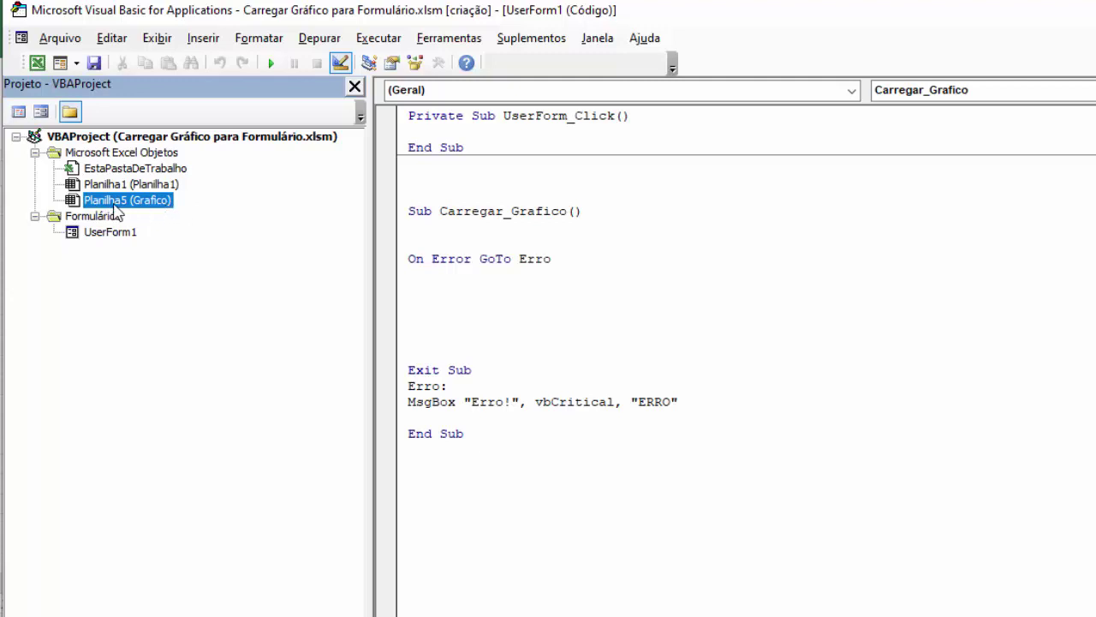
pyautogui.click(411, 306)
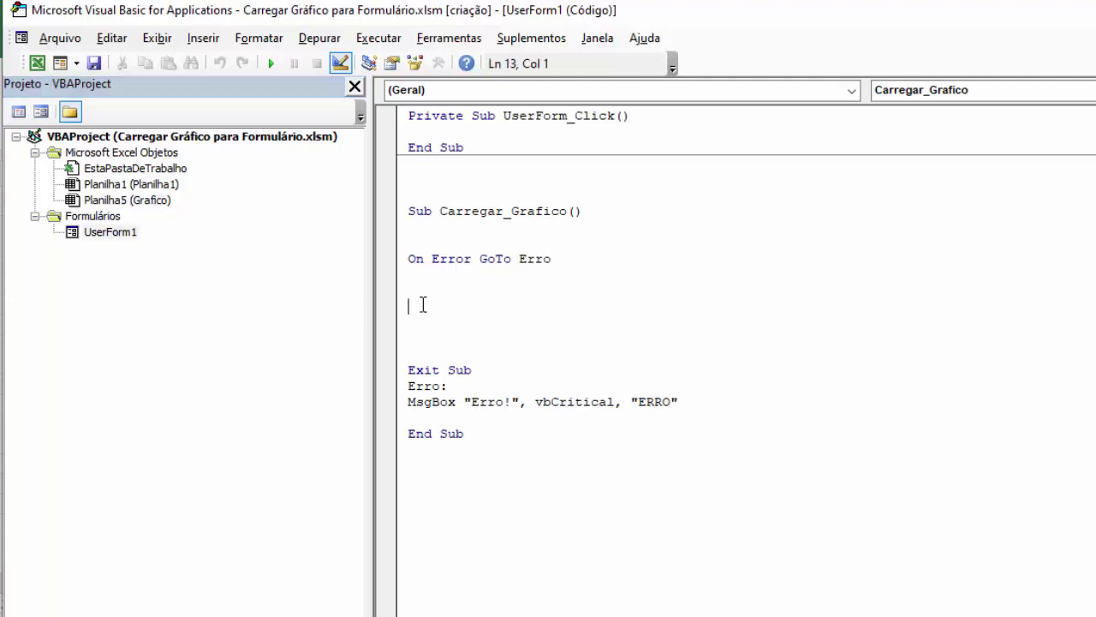
pyautogui.write('Pla')
pyautogui.write('nilha5.ac')
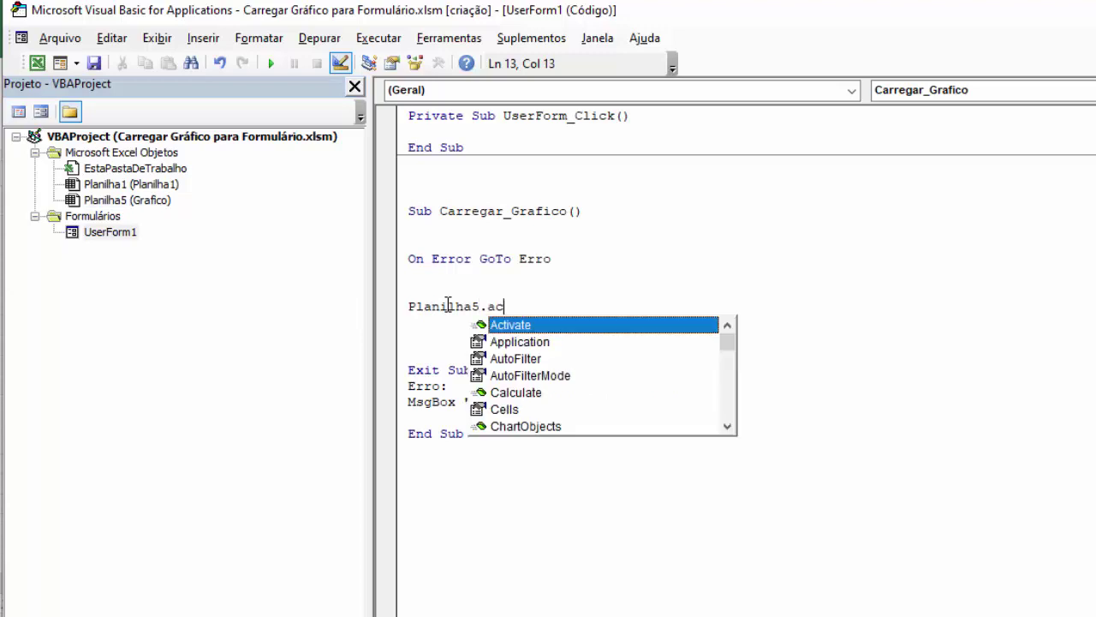
pyautogui.press('space')
pyautogui.press('Return')
pyautogui.press('Return')
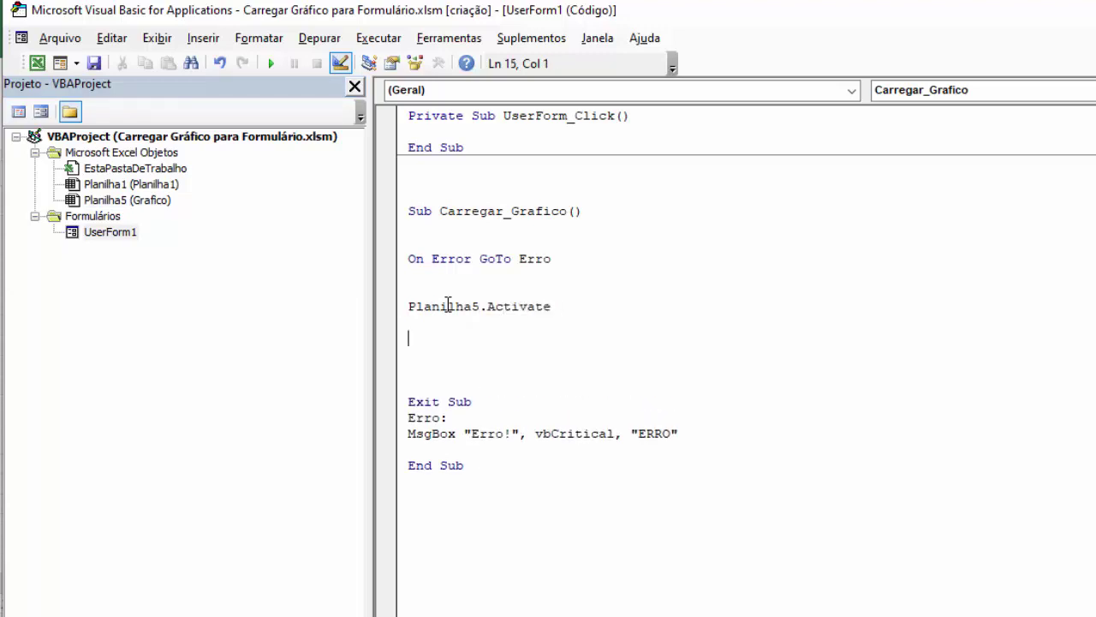
# - Declare Dim Plan As String, assign Plan = Planilha5.Name, and delete the blank line above On Error
pyautogui.write('Dim ')
pyautogui.write('Plan ')
pyautogui.write('as string')
pyautogui.press('Return')
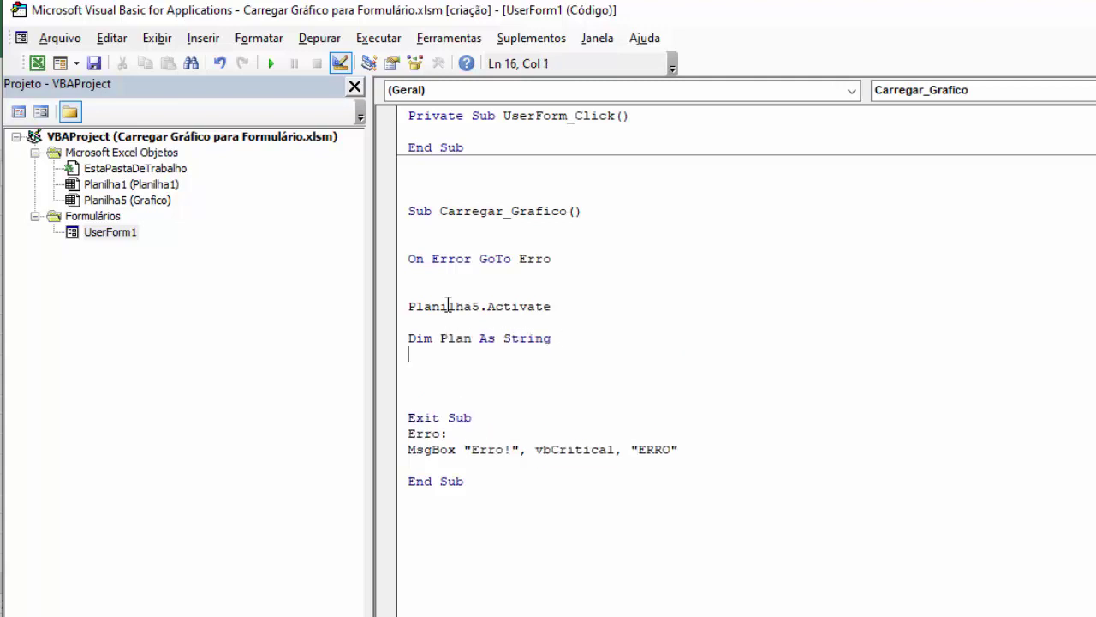
pyautogui.write('Plan = ')
pyautogui.write('Planil')
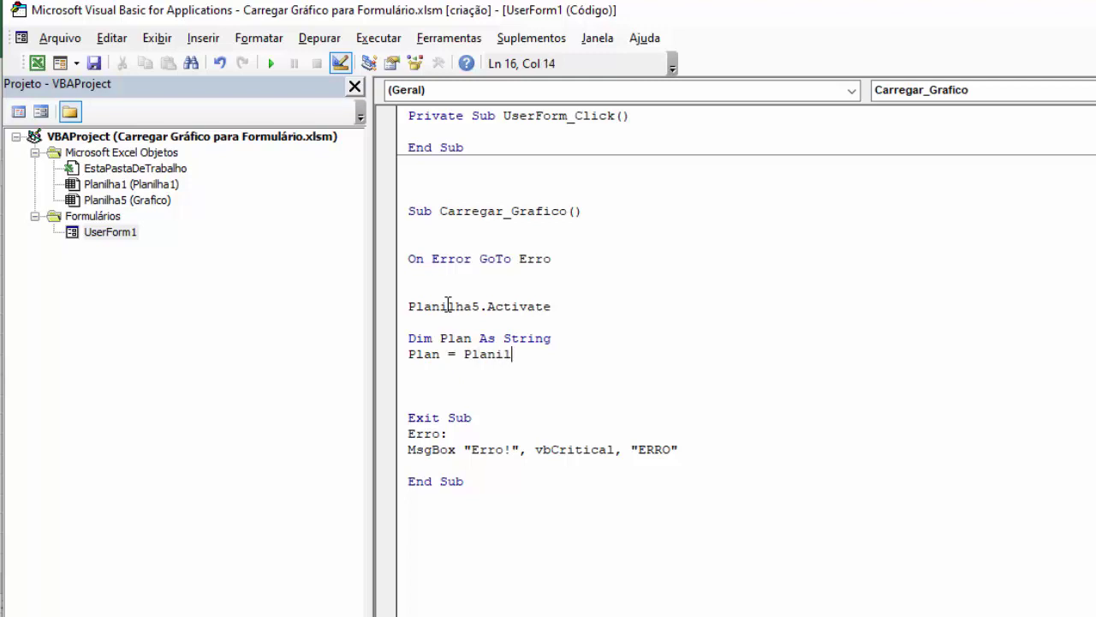
pyautogui.write('ha5.na')
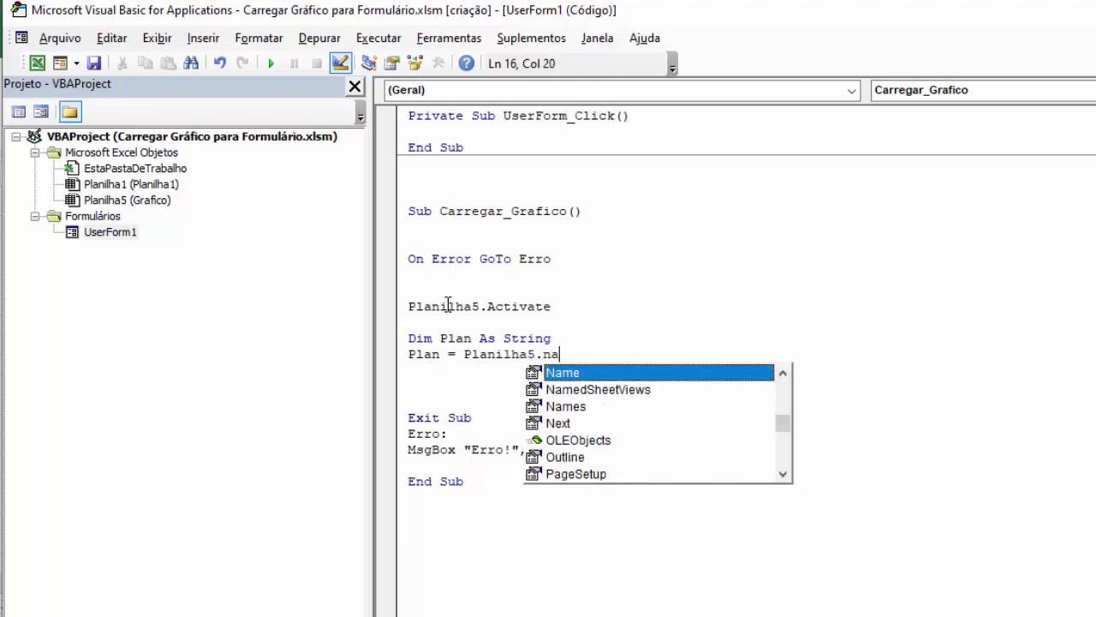
pyautogui.press('Tab')
pyautogui.press('Return')
pyautogui.press('Return')
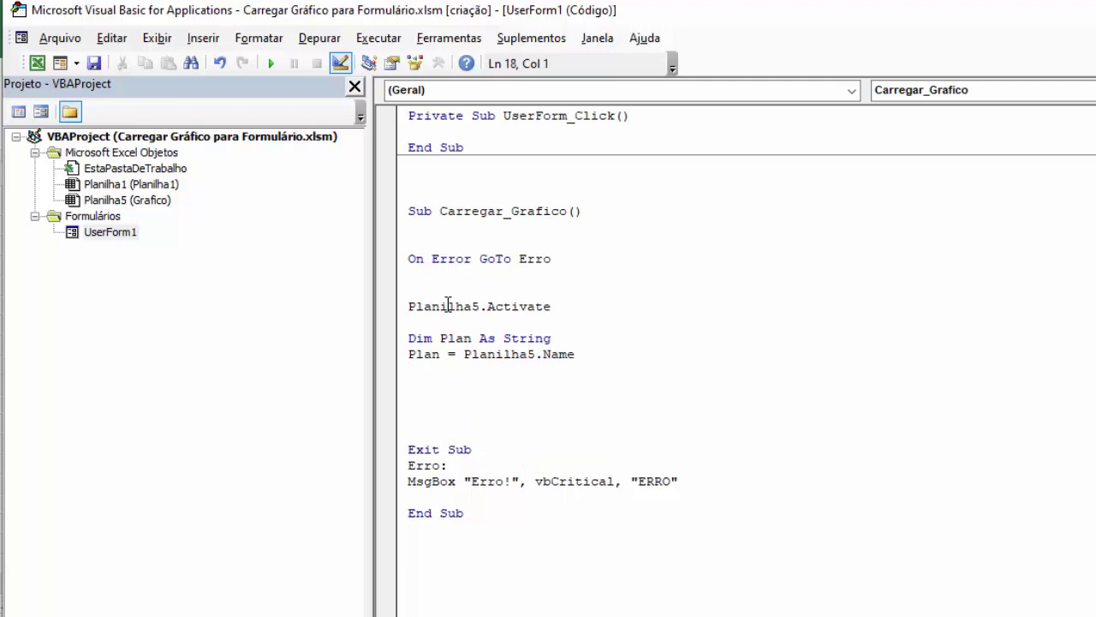
pyautogui.click(432, 243)
pyautogui.press('Delete')
pyautogui.click(426, 369)
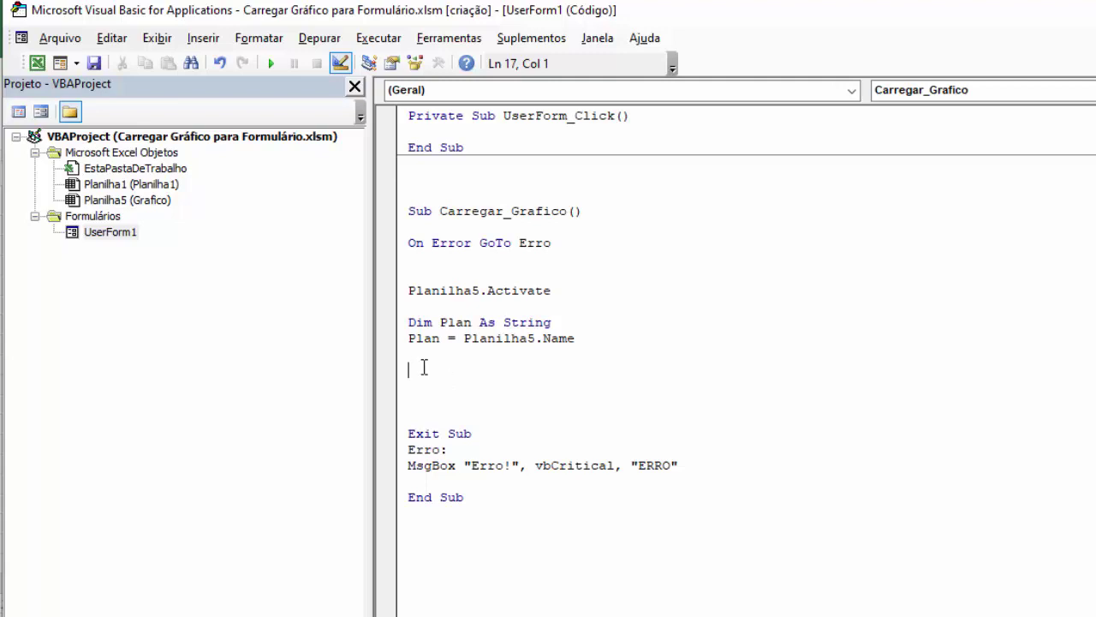
# - Write CurrentChart = Sheets(Plan).ChartObjects() on a new line below the Plan assignment
pyautogui.moveTo(440, 339); pyautogui.dragTo(409, 339)
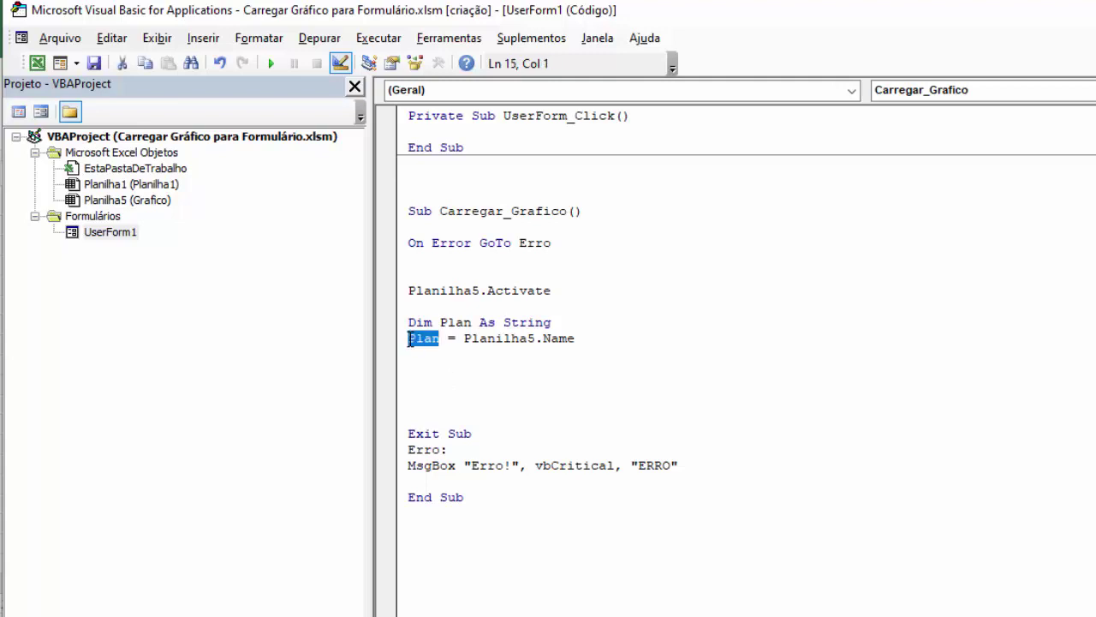
pyautogui.click(423, 382)
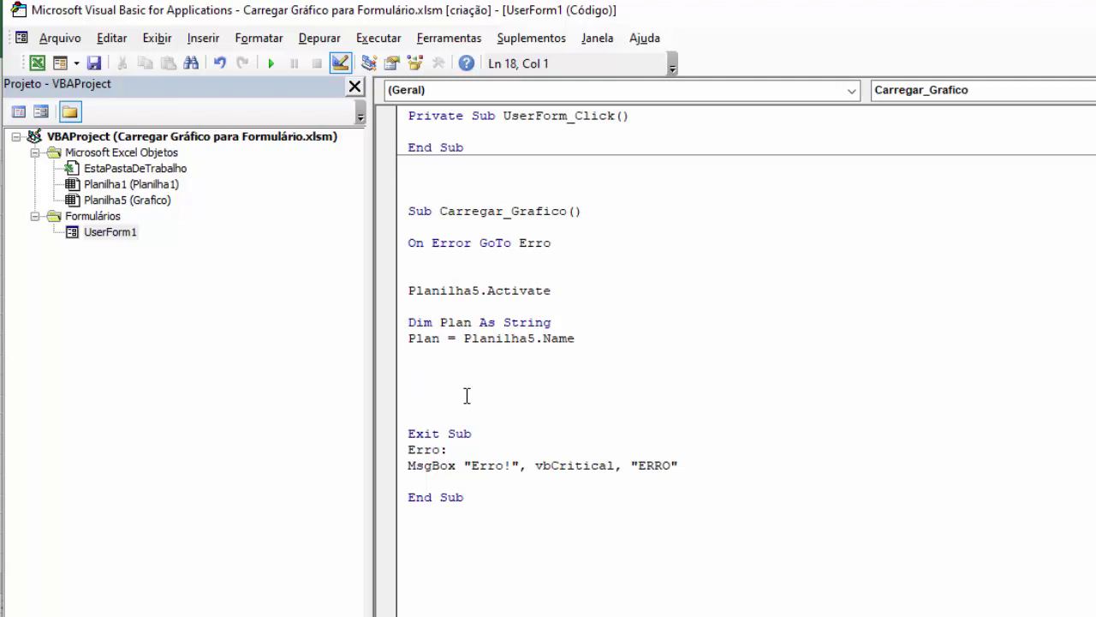
pyautogui.write('Curr')
pyautogui.write('entCha')
pyautogui.write('rt')
pyautogui.write(' = ')
pyautogui.write('sheets')
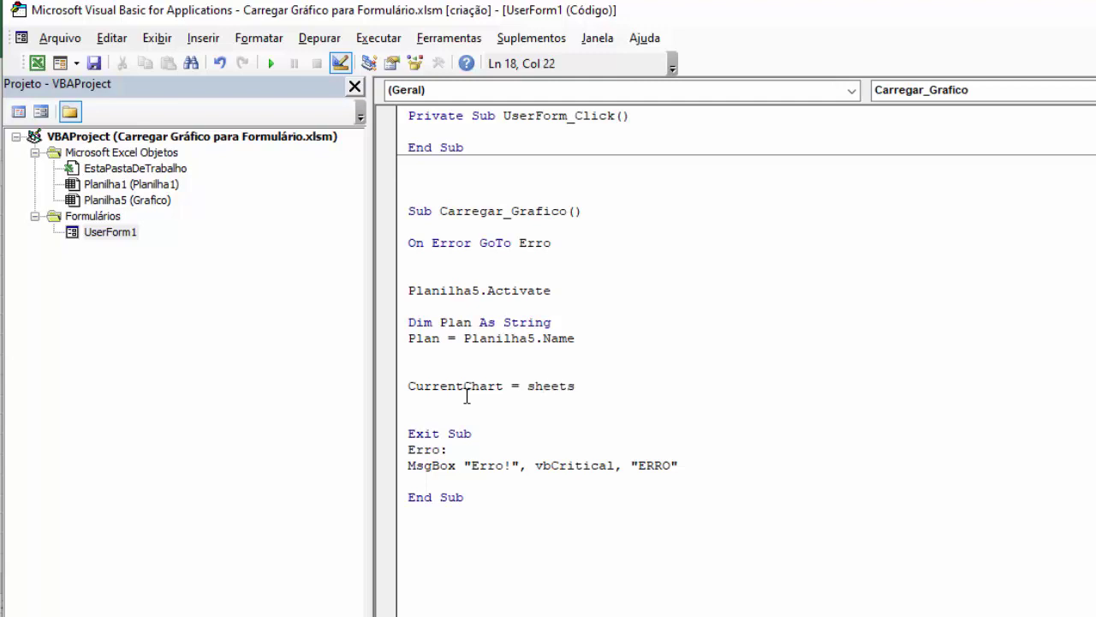
pyautogui.write('()')
pyautogui.press('Down')
pyautogui.moveTo(442, 338); pyautogui.dragTo(409, 338)
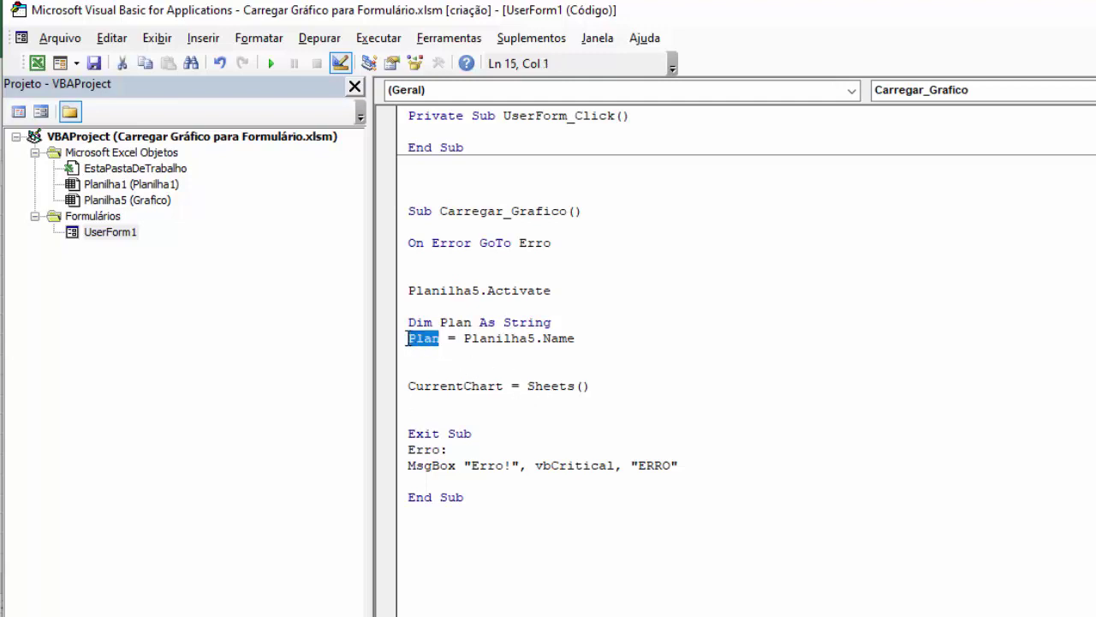
pyautogui.click(584, 386)
pyautogui.write('Plan')
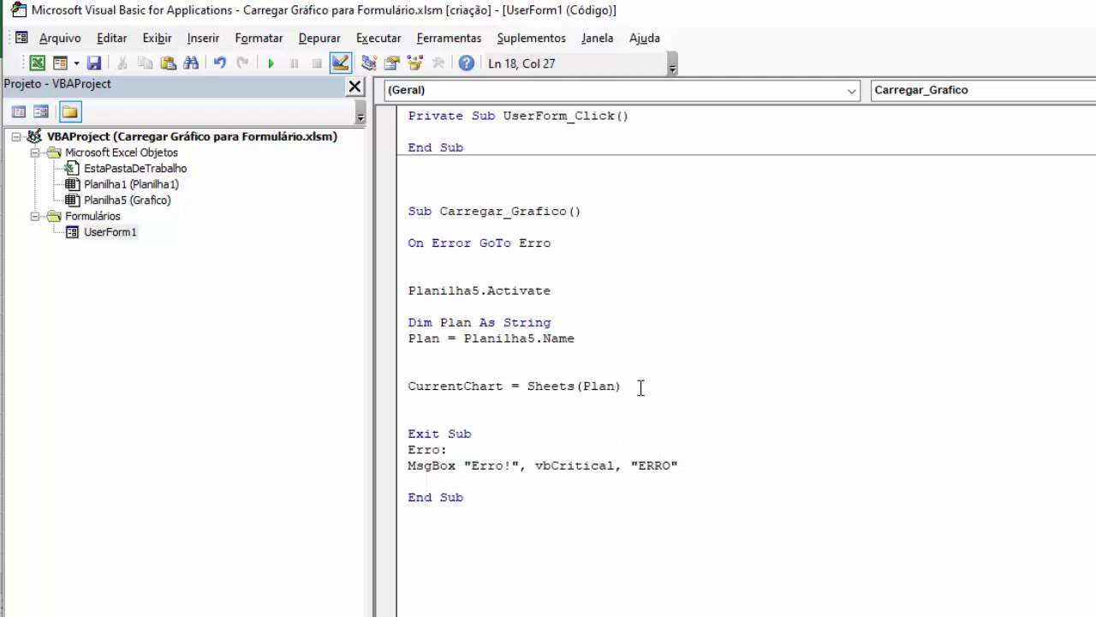
pyautogui.click(640, 387)
pyautogui.write('Chart')
pyautogui.write('Objects')
pyautogui.write('()')
# - Put 1 inside ChartObjects() so the macro uses the first chart object
pyautogui.click(734, 386)
pyautogui.write('1')
pyautogui.click(501, 402)
# - Check the bar chart's name on the Grafico sheet, then return to the CurrentChart line in the editor
pyautogui.hotkey('alt', 'F11')
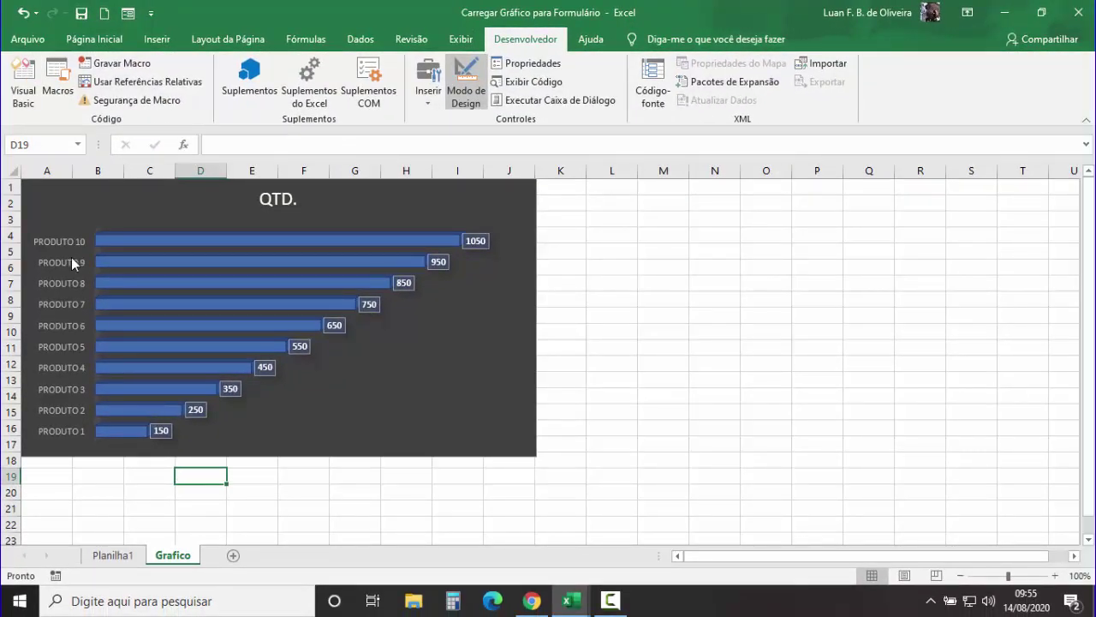
pyautogui.click(71, 257)
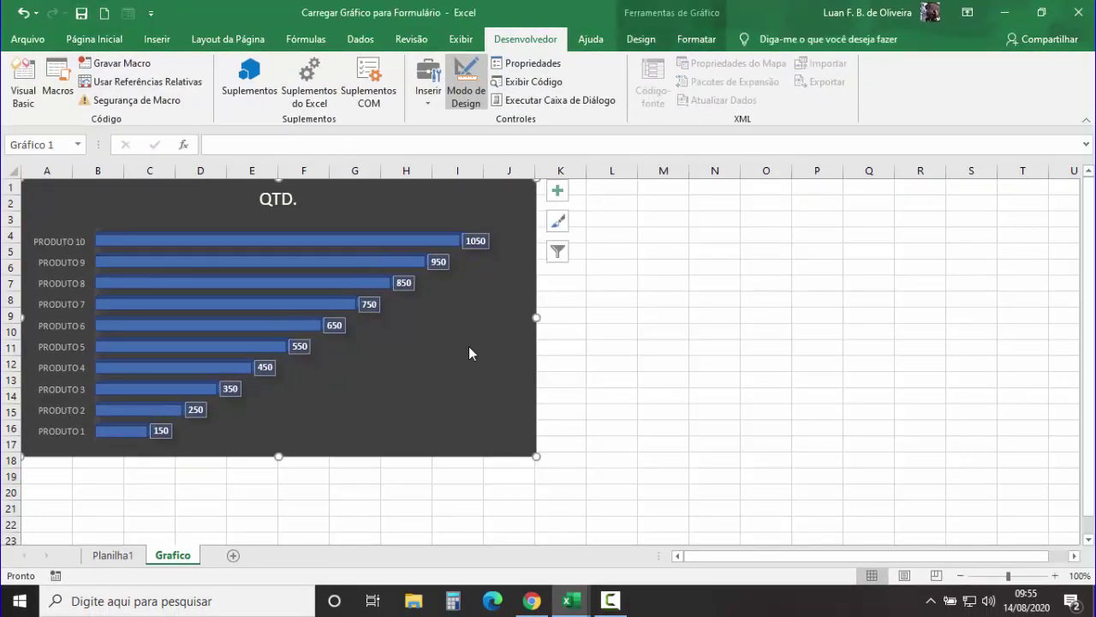
pyautogui.click(615, 350)
pyautogui.click(60, 208)
pyautogui.click(41, 478)
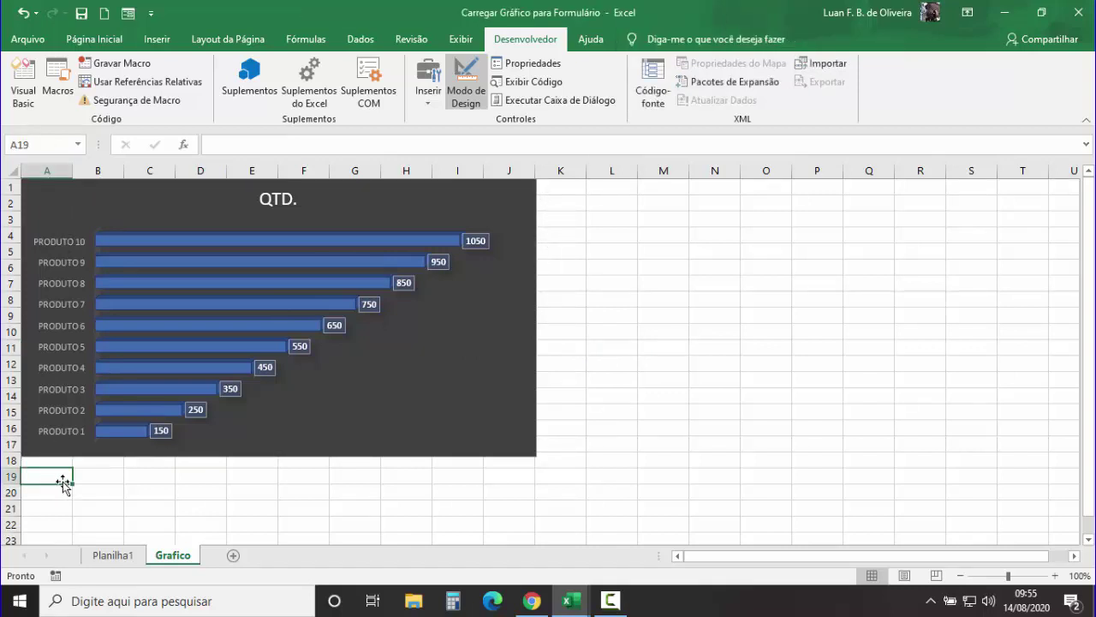
pyautogui.click(23, 90)
pyautogui.click(623, 316)
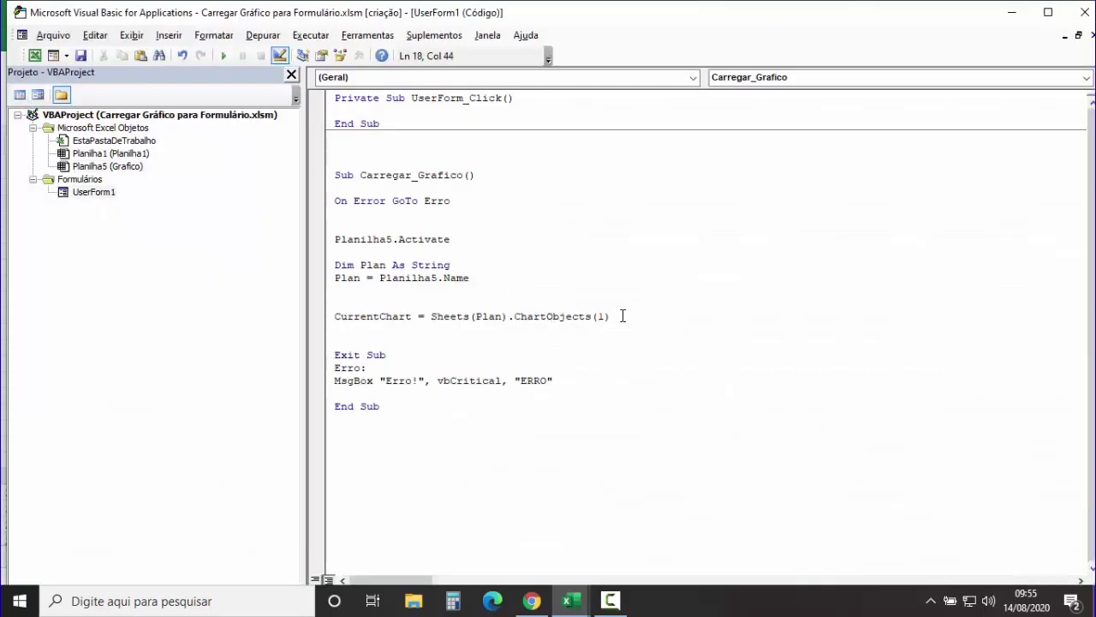
# - Append Activate to the chart-object line and begin a Set CurrentChart = statement below it
pyautogui.write('Activ')
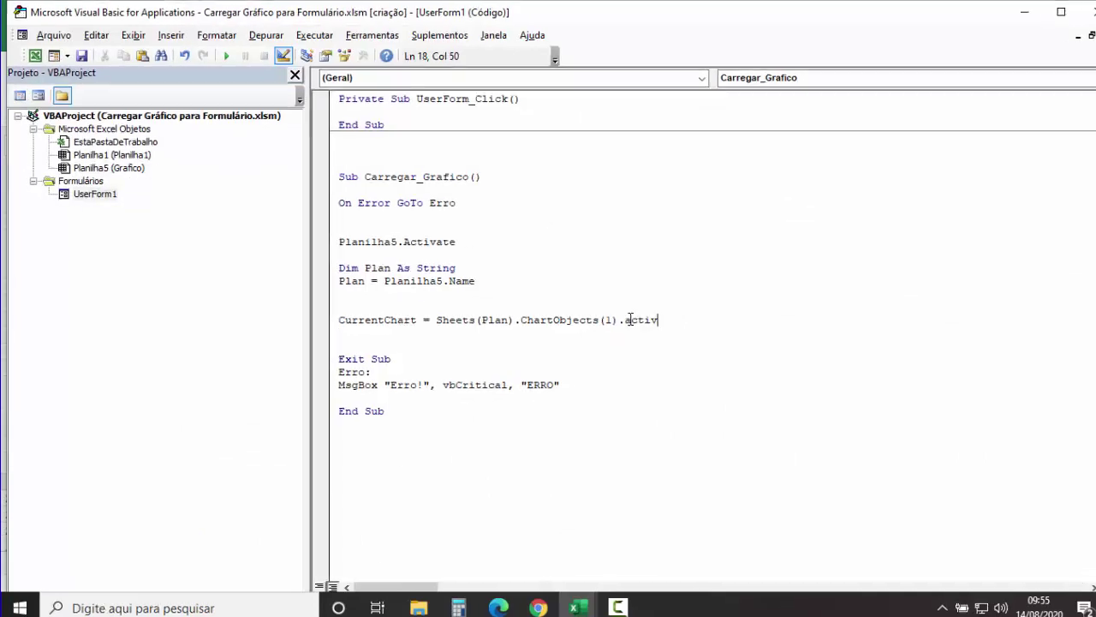
pyautogui.write('ate')
pyautogui.press('Return')
pyautogui.press('Return')
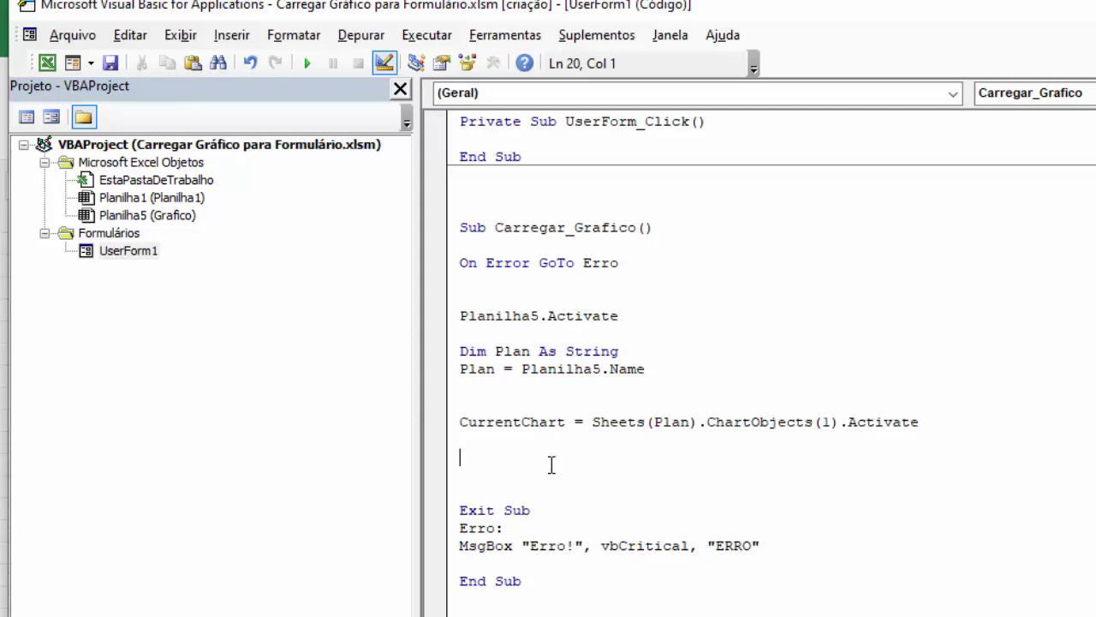
pyautogui.moveTo(565, 421); pyautogui.dragTo(448, 426)
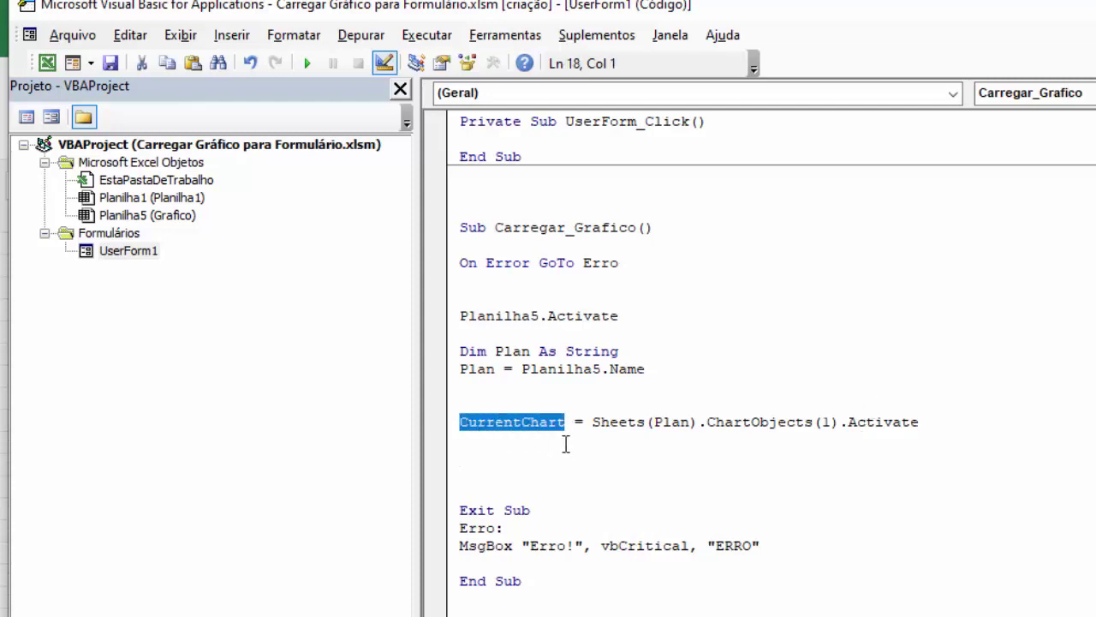
pyautogui.click(500, 475)
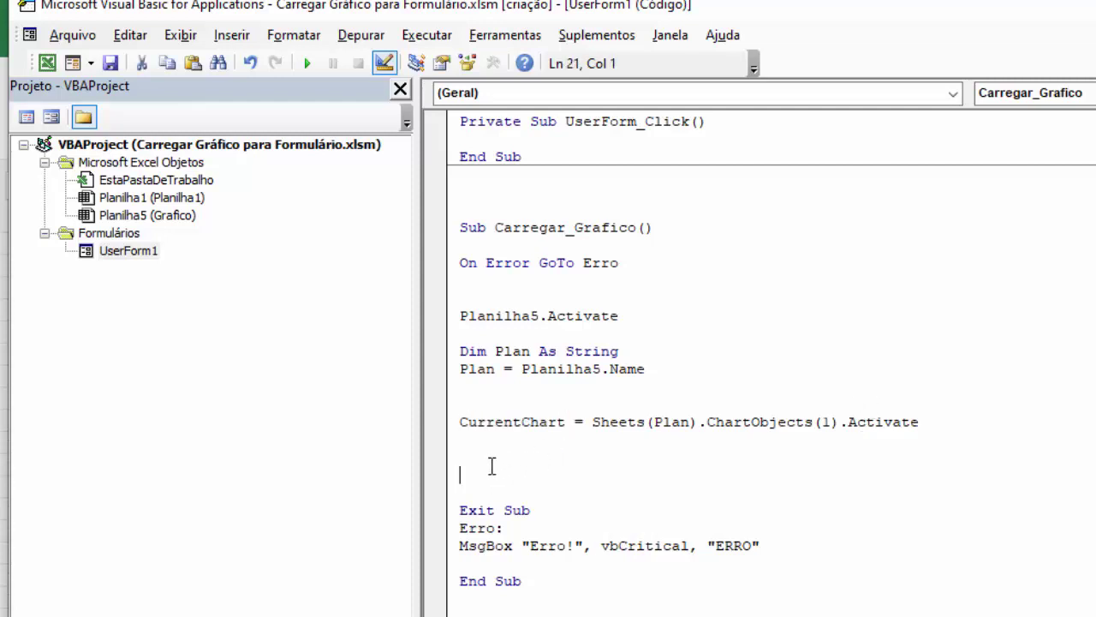
pyautogui.press('Up')
pyautogui.press('Delete')
pyautogui.write('set ')
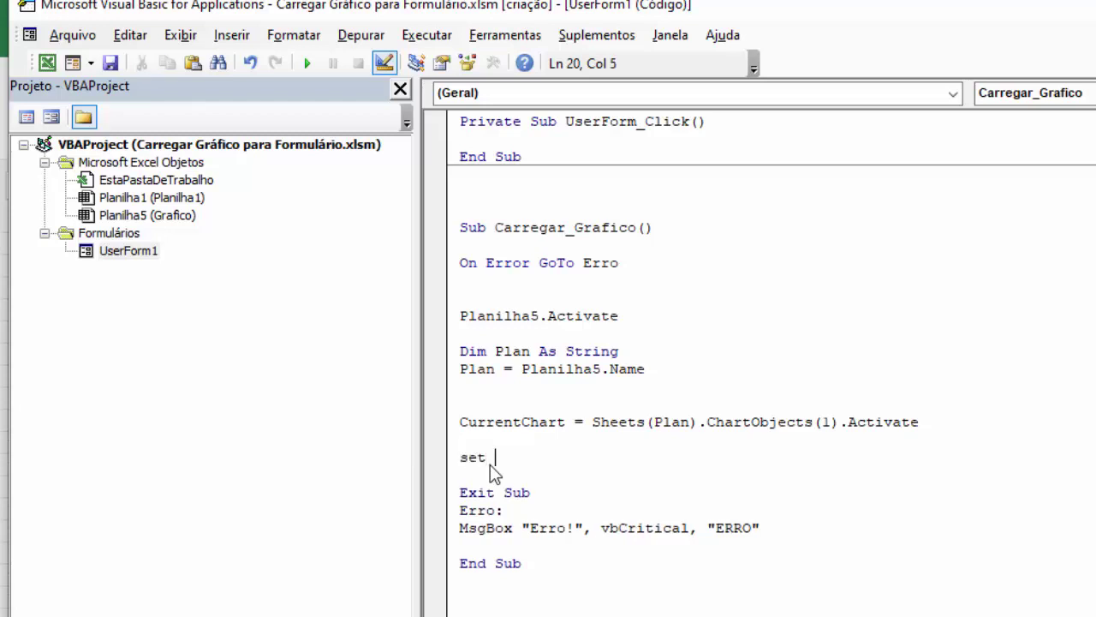
pyautogui.write('CurrentChart')
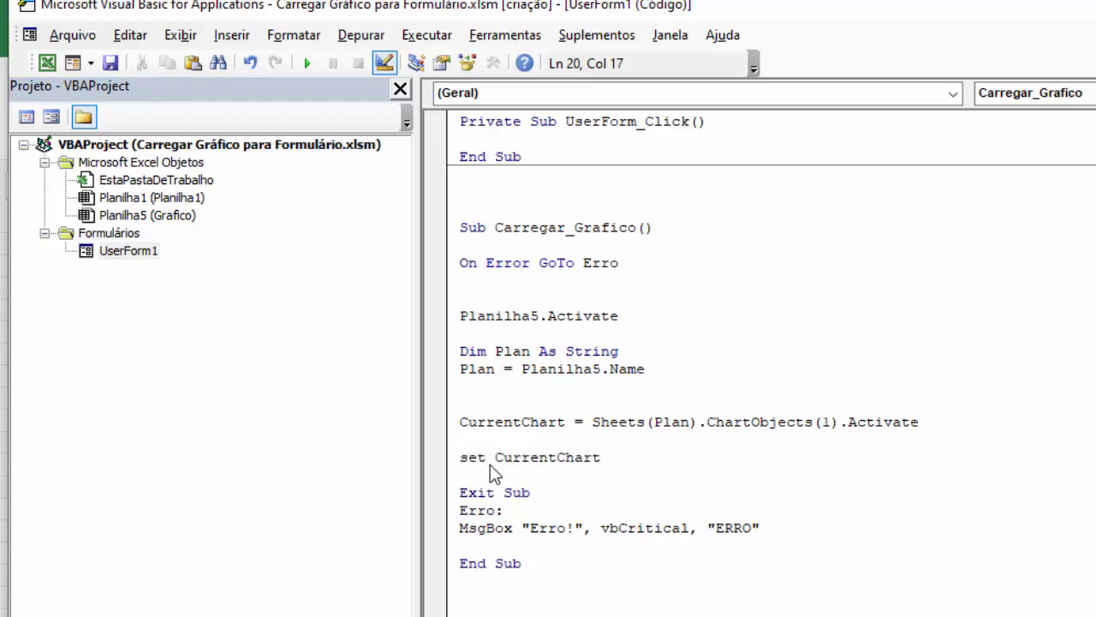
pyautogui.write(' =')
pyautogui.click(597, 436)
pyautogui.click(751, 479)
# - Complete Set CurrentChart = Sheets(Plan).ChartObjects(1).Chart and tidy the surrounding blank lines
pyautogui.moveTo(840, 421); pyautogui.dragTo(592, 423)
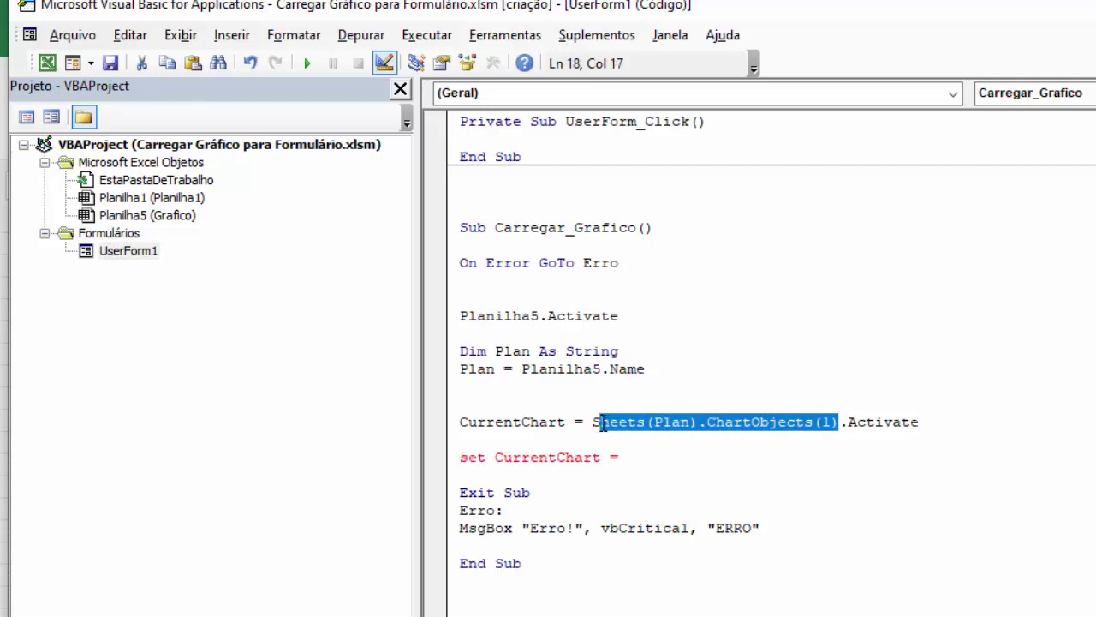
pyautogui.hotkey('ctrl', 'c')
pyautogui.click(632, 456)
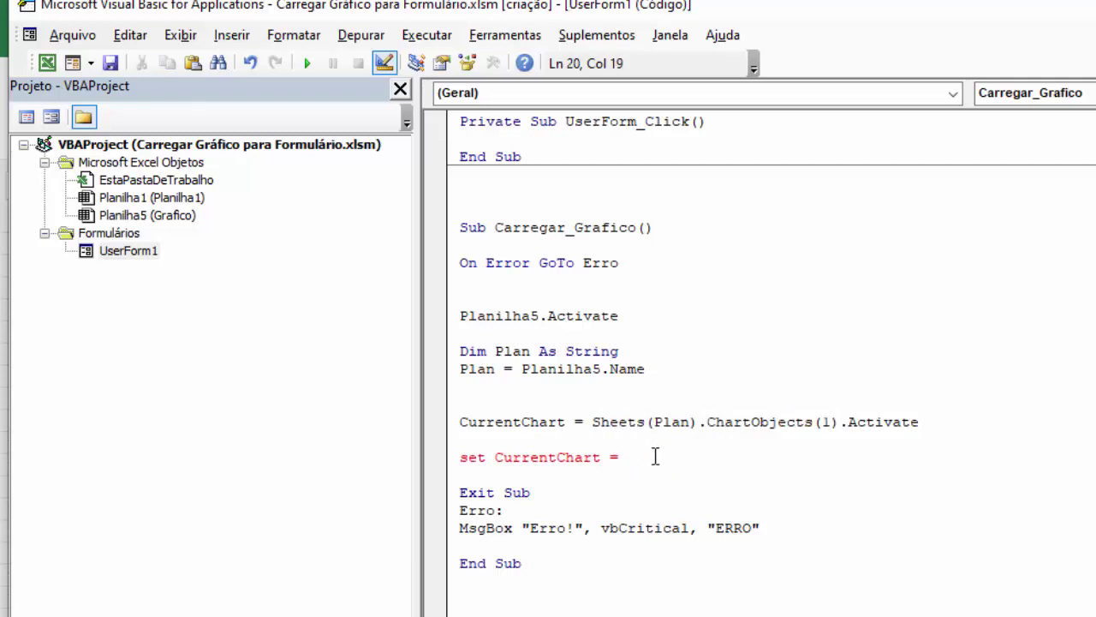
pyautogui.hotkey('ctrl', 'v')
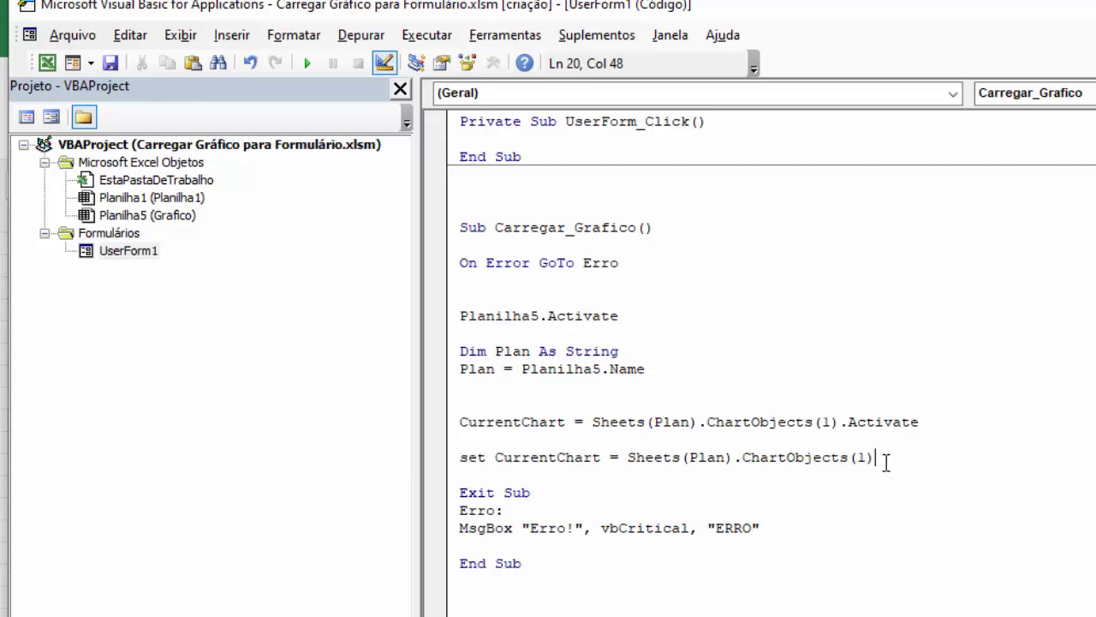
pyautogui.write('.Chart')
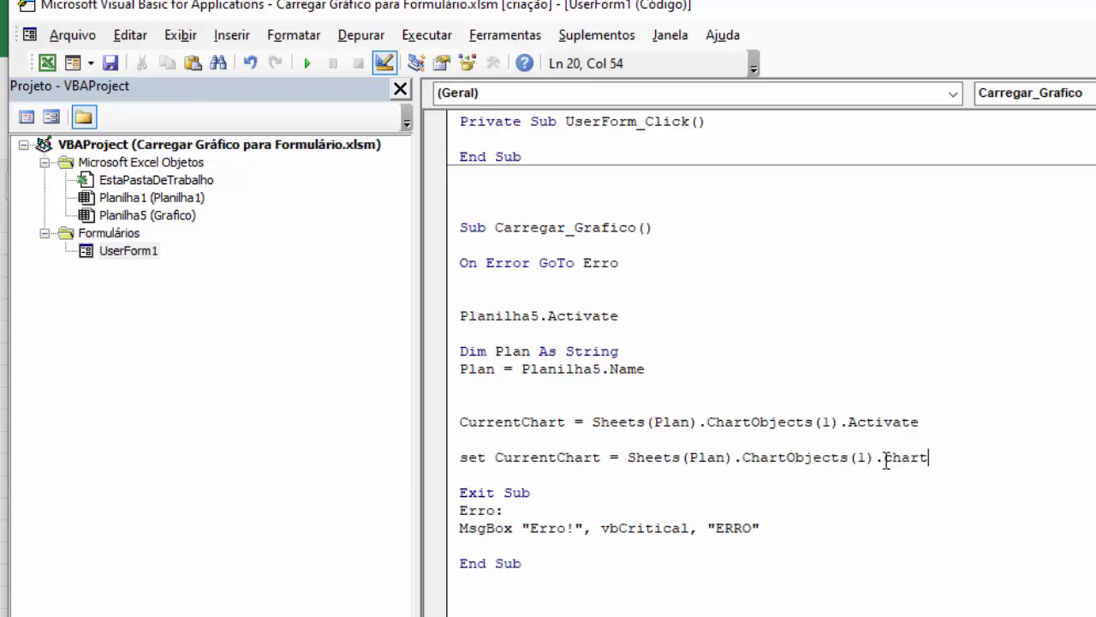
pyautogui.press('Return')
pyautogui.press('Return')
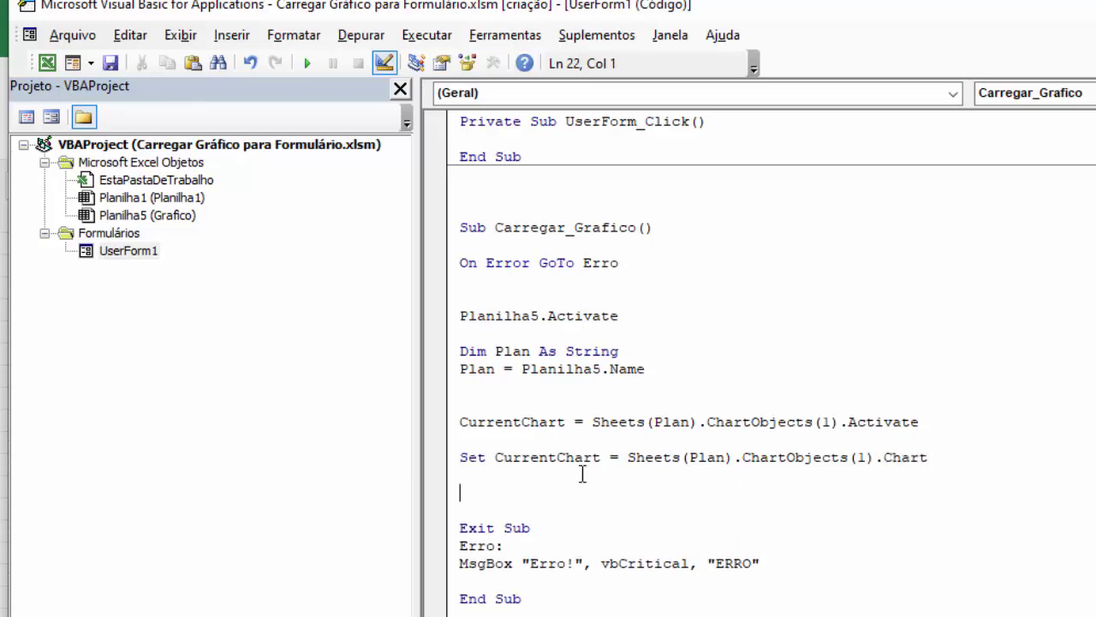
pyautogui.click(935, 426)
pyautogui.press('Delete')
pyautogui.click(485, 477)
pyautogui.press('Return')
pyautogui.press('Return')
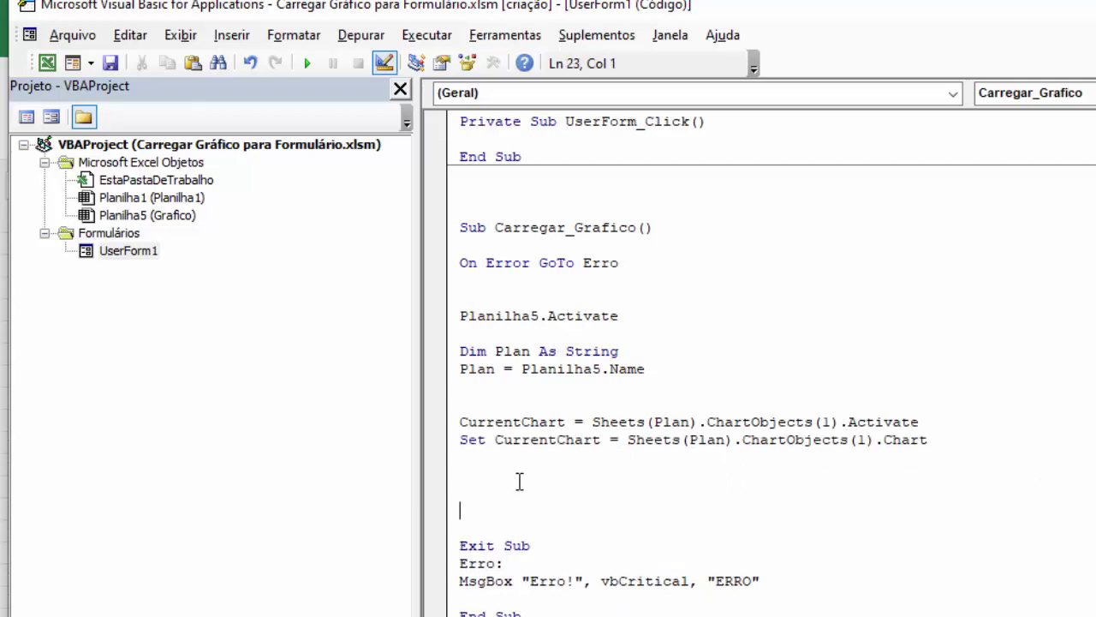
pyautogui.hotkey('ctrl', 'End')
pyautogui.press('Down')
pyautogui.press('Down')
pyautogui.press('Down')
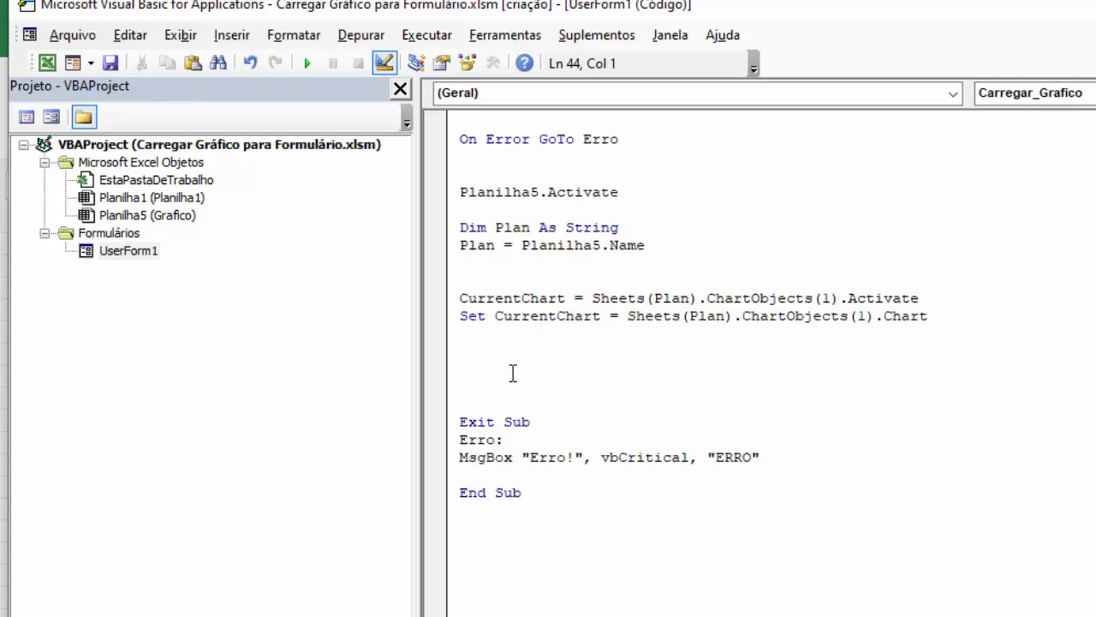
# - Declare Dim PastaNome As String below the Plan assignment
pyautogui.click(477, 275)
pyautogui.write('Dim ')
pyautogui.write('Pastanom')
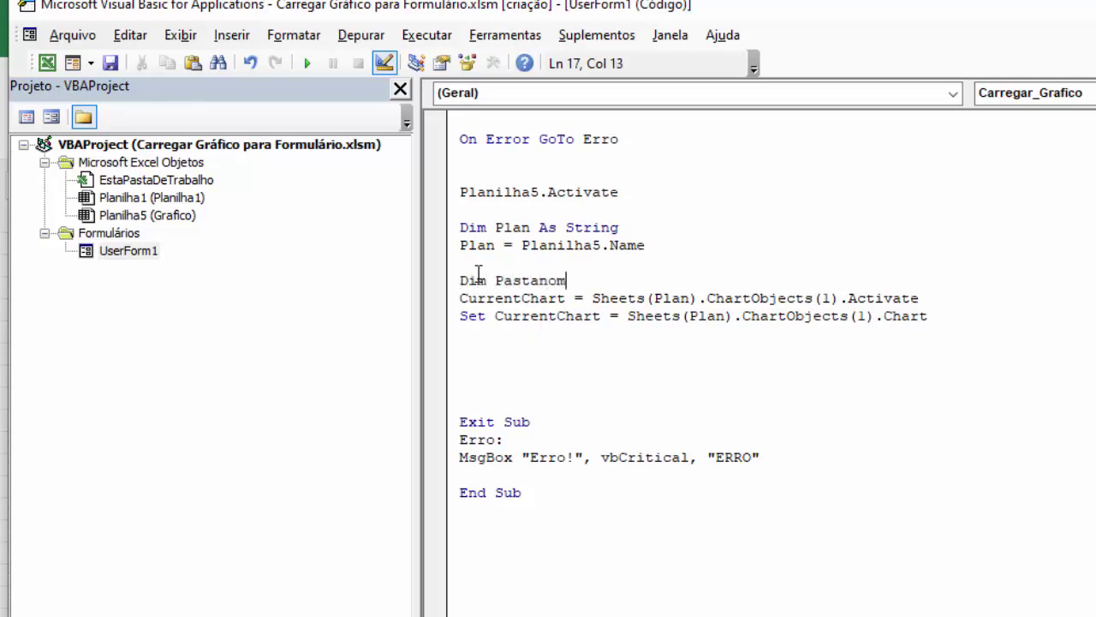
pyautogui.write('e')
pyautogui.press('BackSpace')
pyautogui.press('BackSpace')
pyautogui.press('BackSpace')
pyautogui.press('BackSpace')
pyautogui.write('No')
pyautogui.write('me as string')
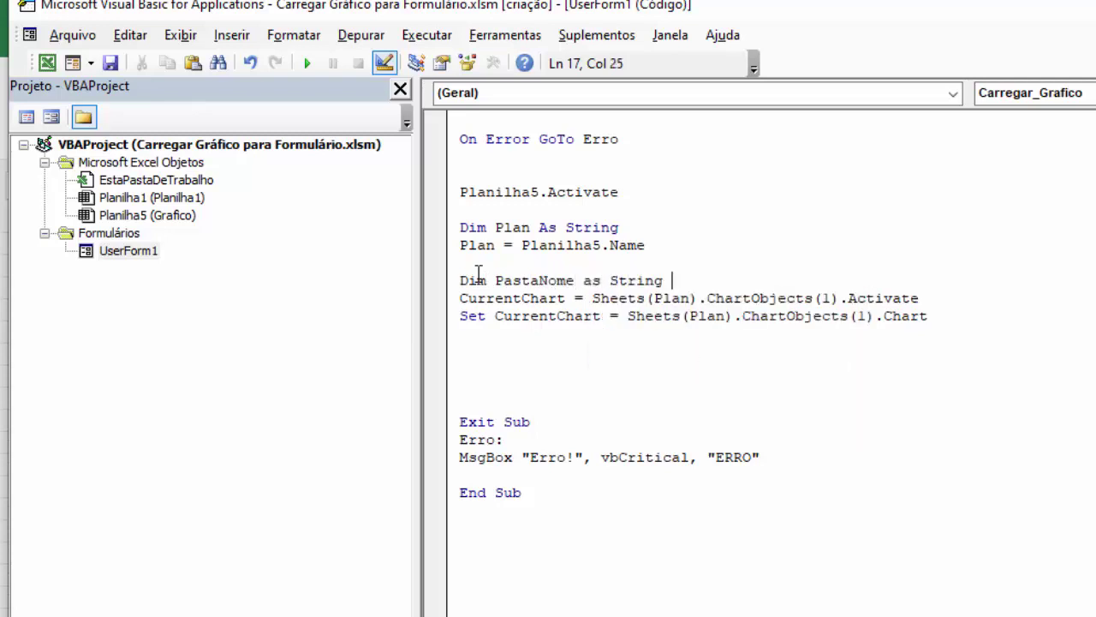
pyautogui.press('Return')
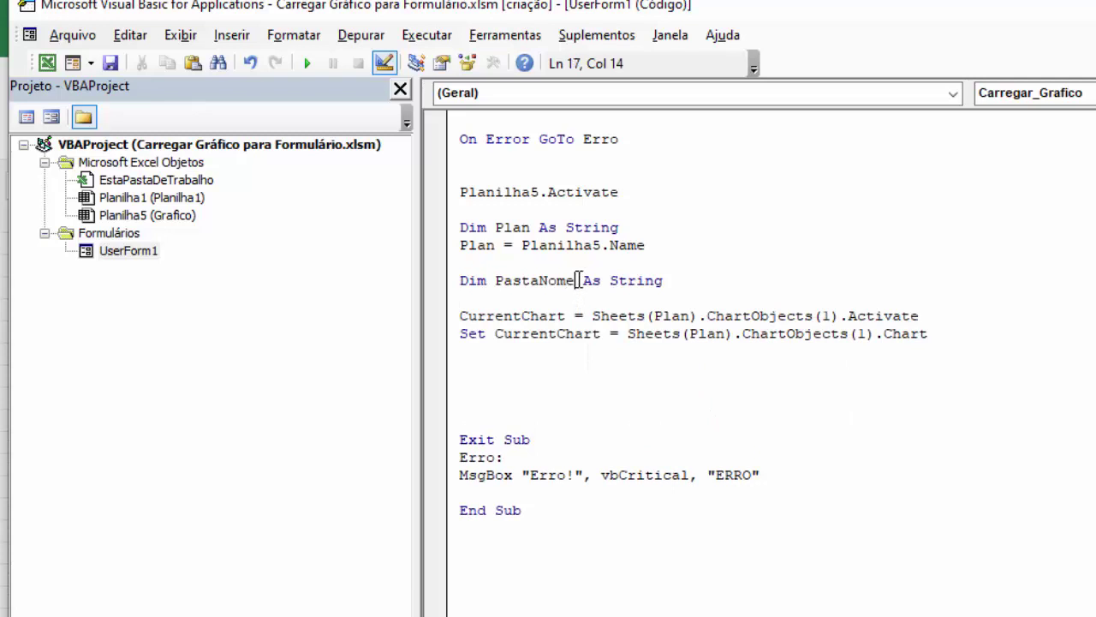
# - Below the Set line, start PastaNome = ThisWorkbook.Path & Application.PathSeparator
pyautogui.moveTo(574, 280); pyautogui.dragTo(494, 281)
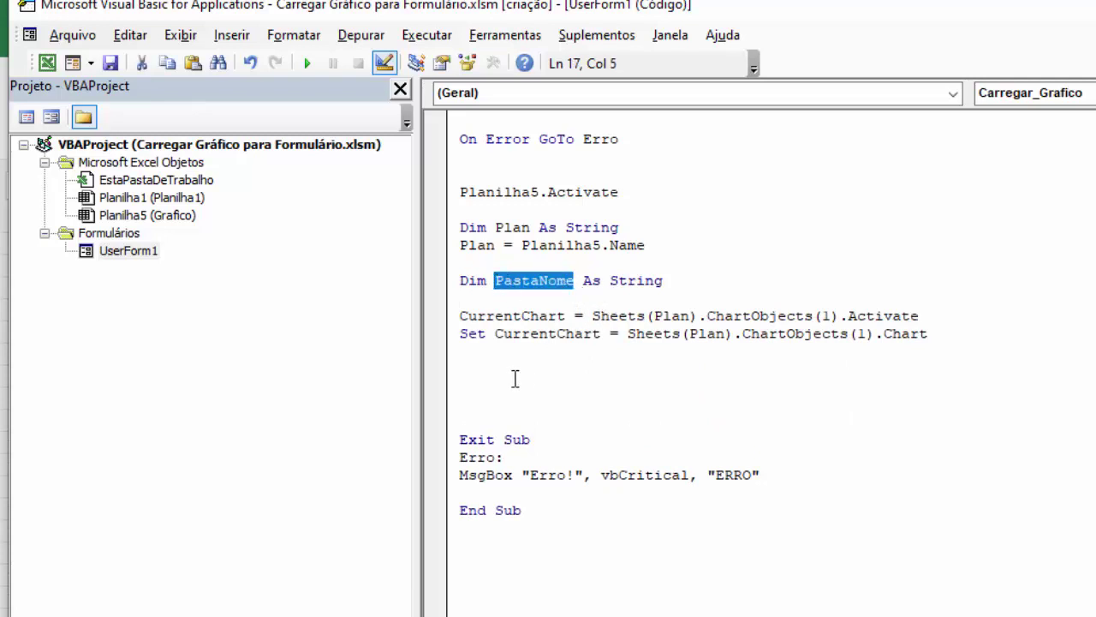
pyautogui.click(481, 366)
pyautogui.hotkey('ctrl', 'v')
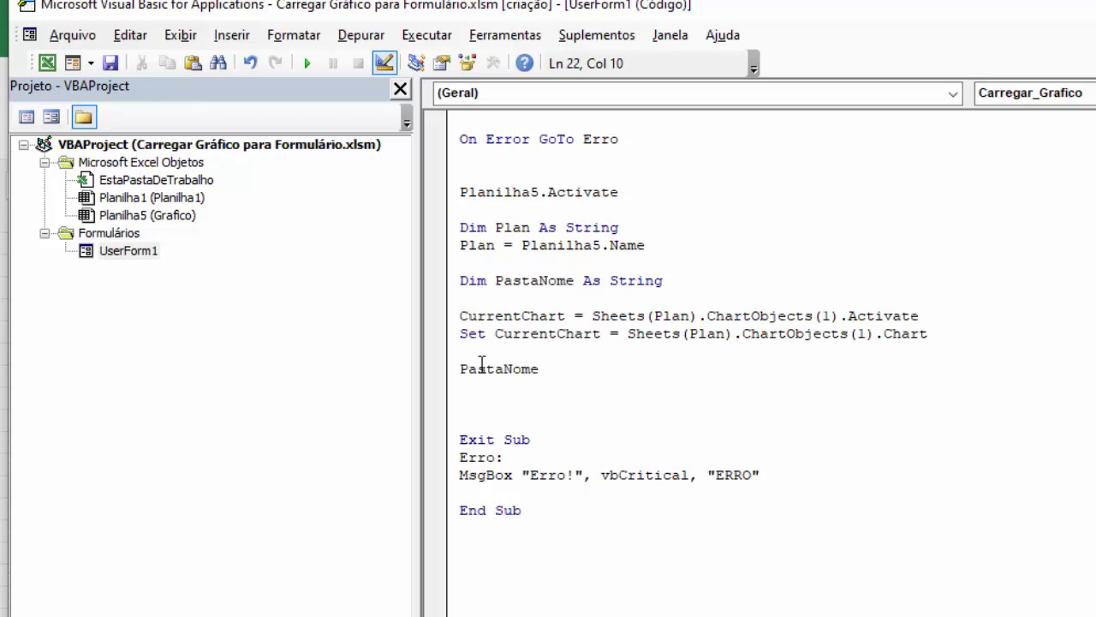
pyautogui.write('= ')
pyautogui.write('thisw')
pyautogui.write('ork')
pyautogui.hotkey('ctrl', 'space')
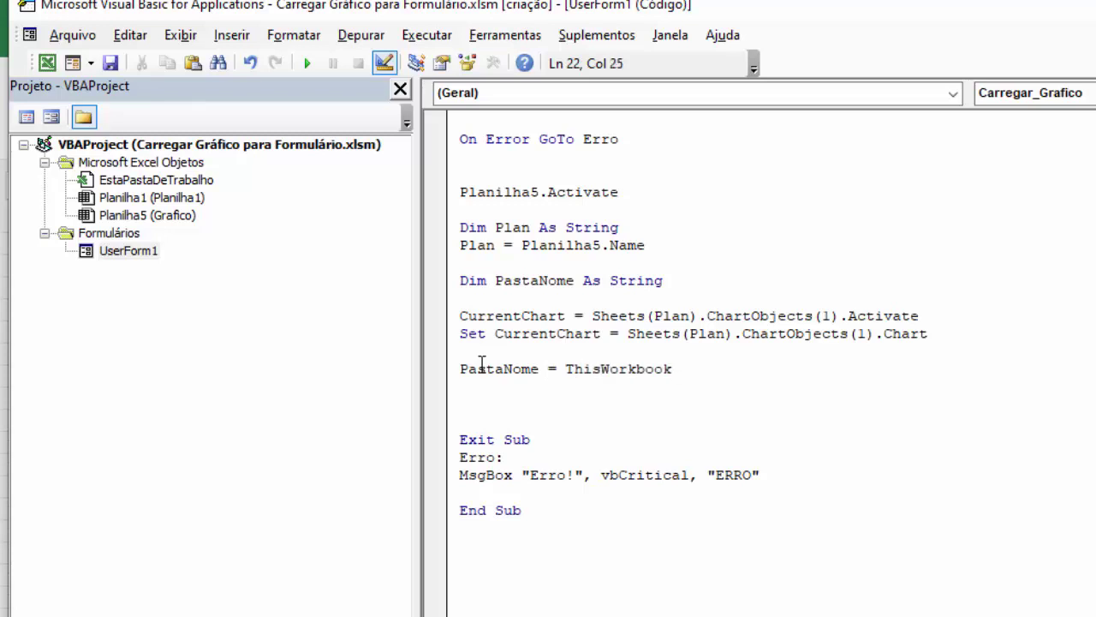
pyautogui.write('.pa')
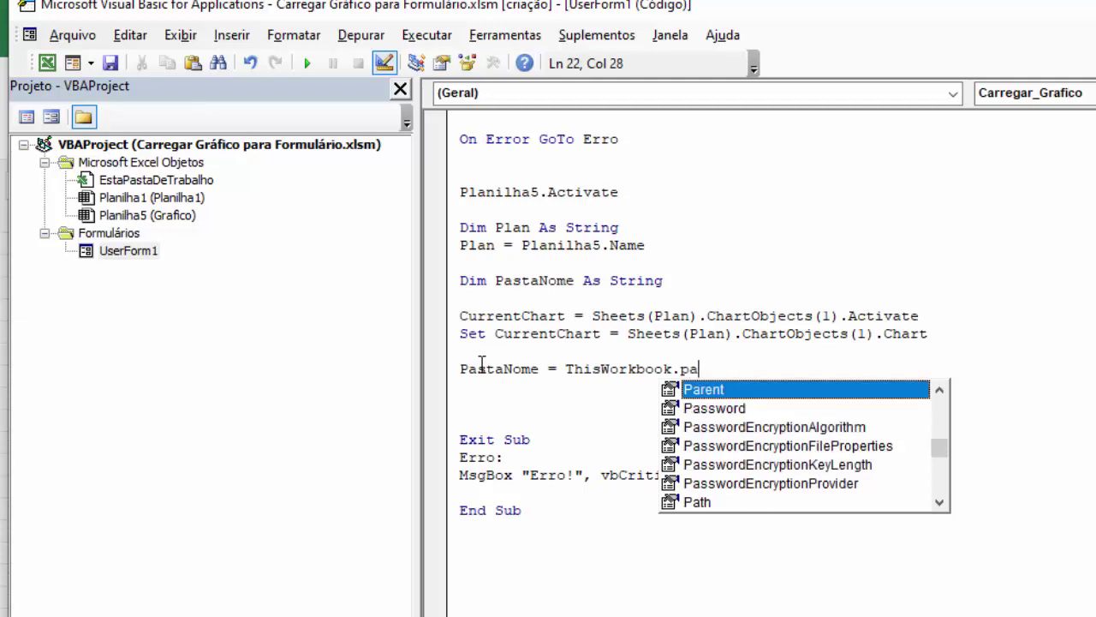
pyautogui.write('t')
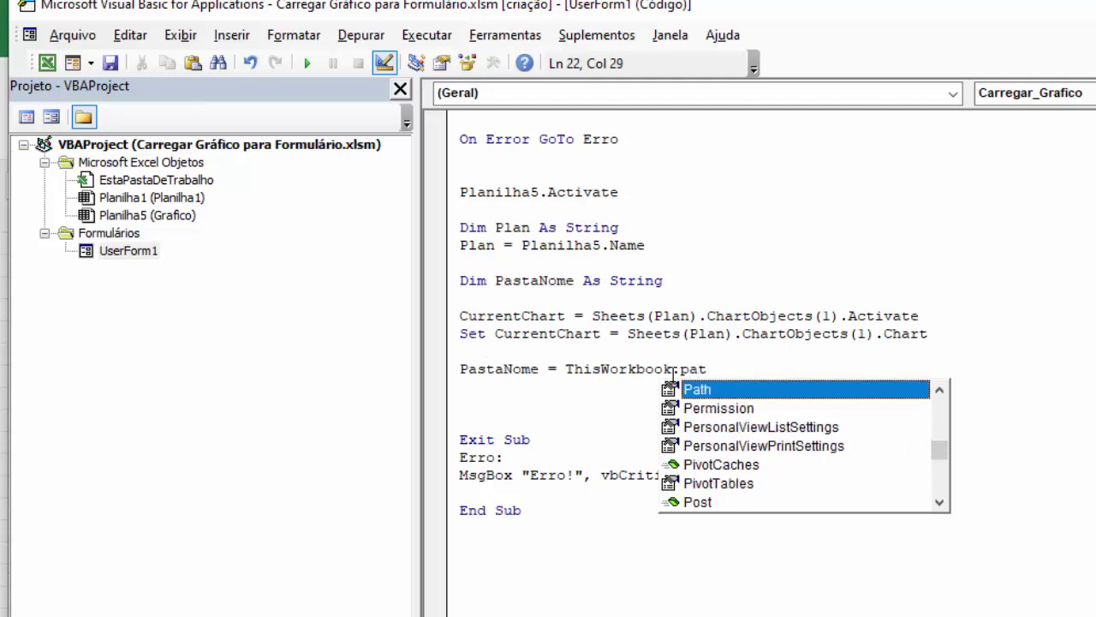
pyautogui.doubleClick(719, 389)
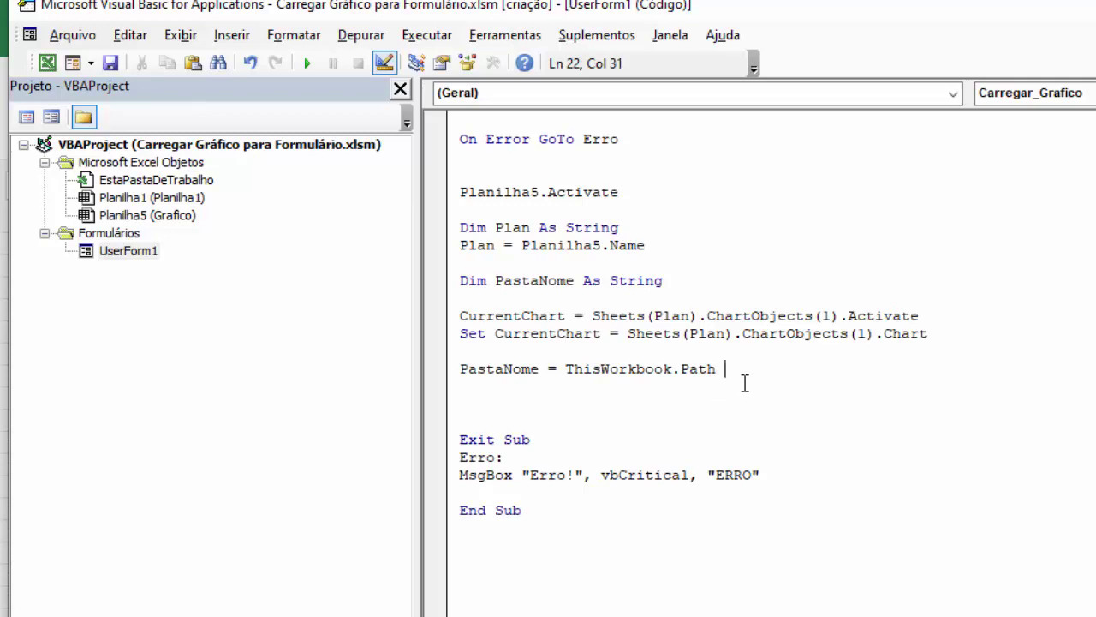
pyautogui.write('&')
pyautogui.write('application')
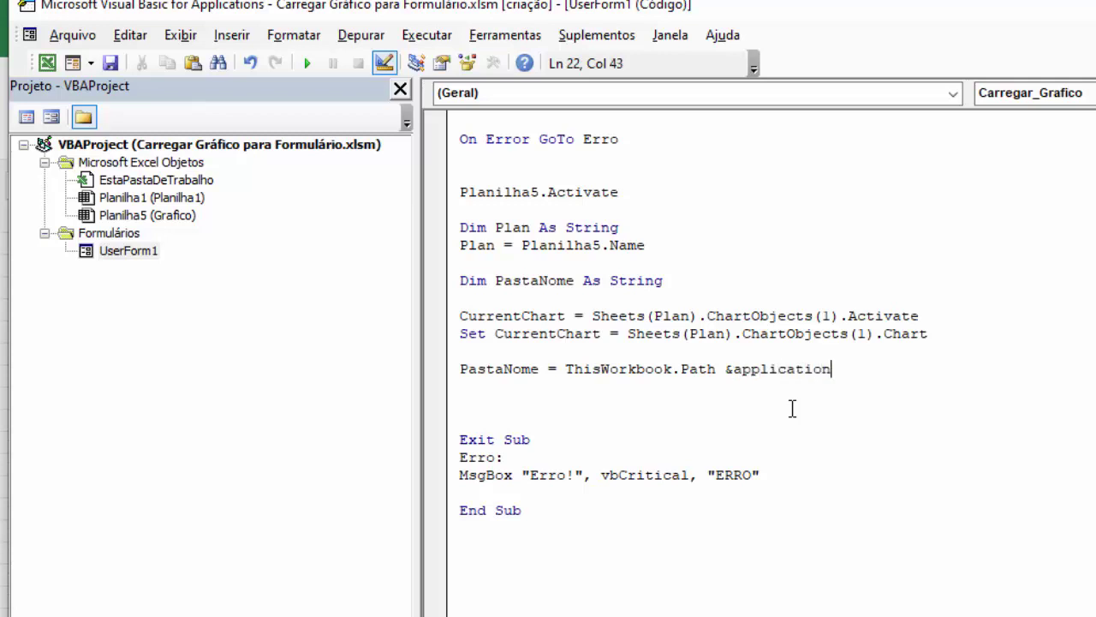
pyautogui.write('.')
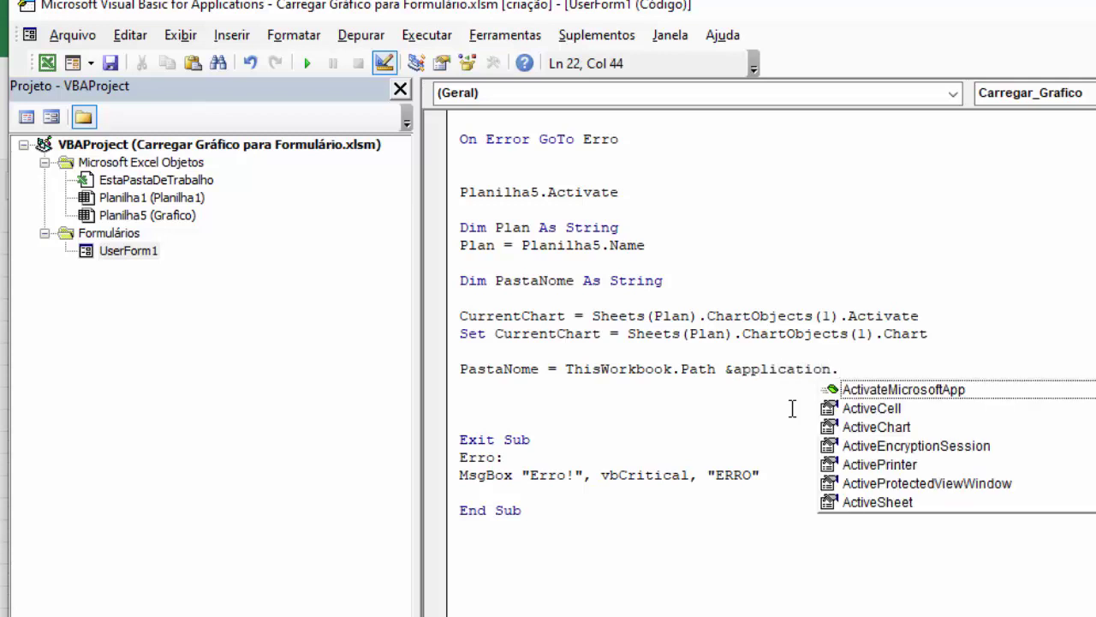
pyautogui.write('pats')
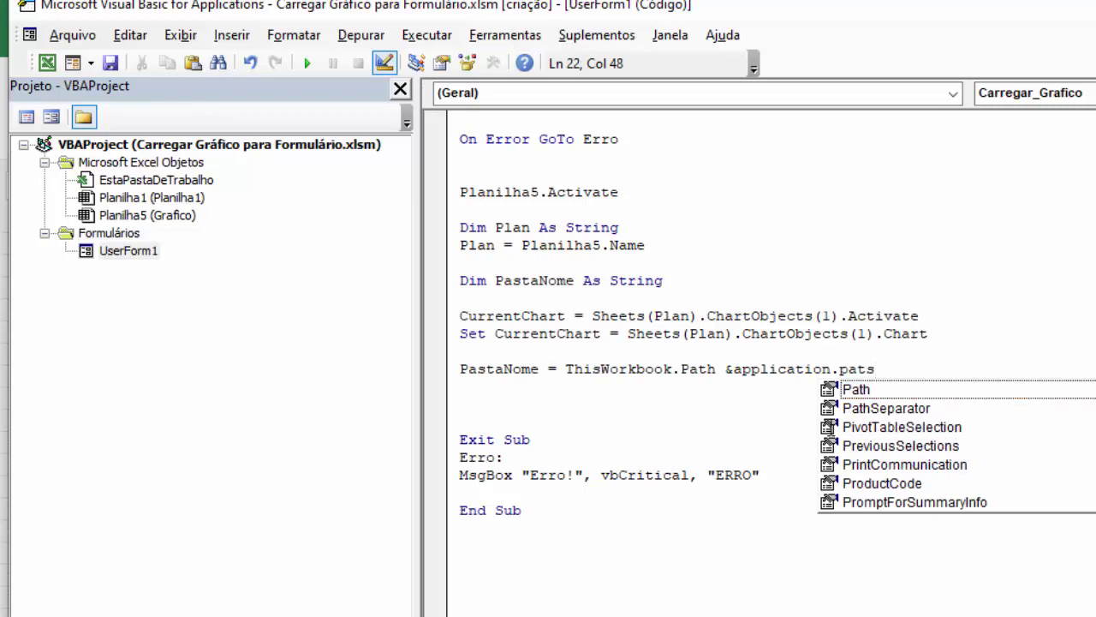
# - Finish PastaNome = ThisWorkbook.Path & Application.PathSeparator & "grafico.gif"
pyautogui.doubleClick(909, 410)
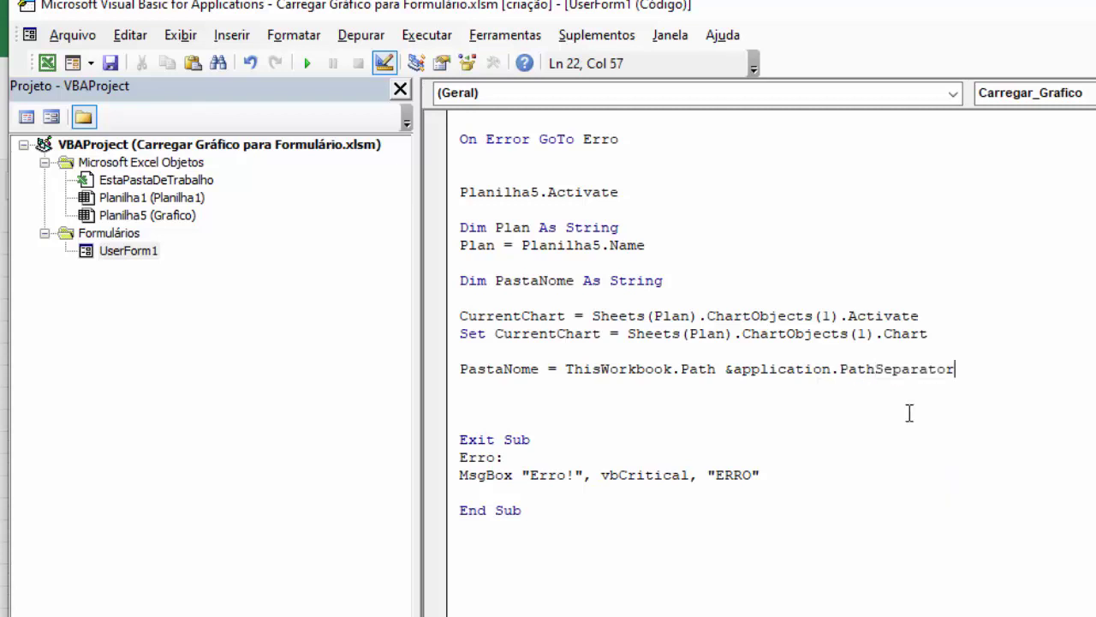
pyautogui.write(' &')
pyautogui.write(' "')
pyautogui.write('grafi')
pyautogui.write('co')
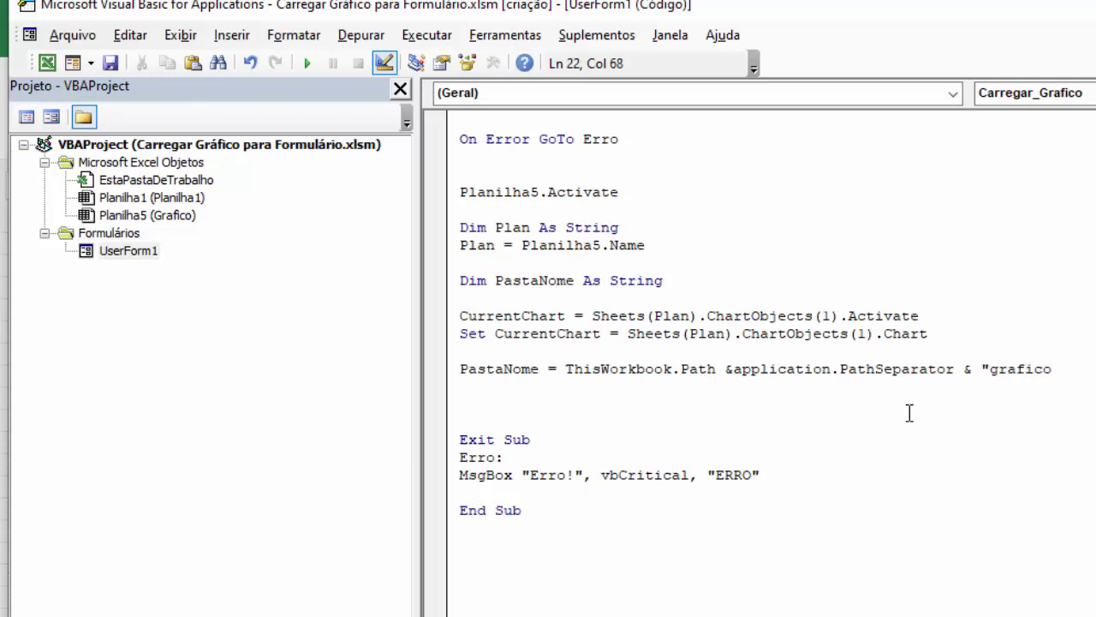
pyautogui.write('.gif')
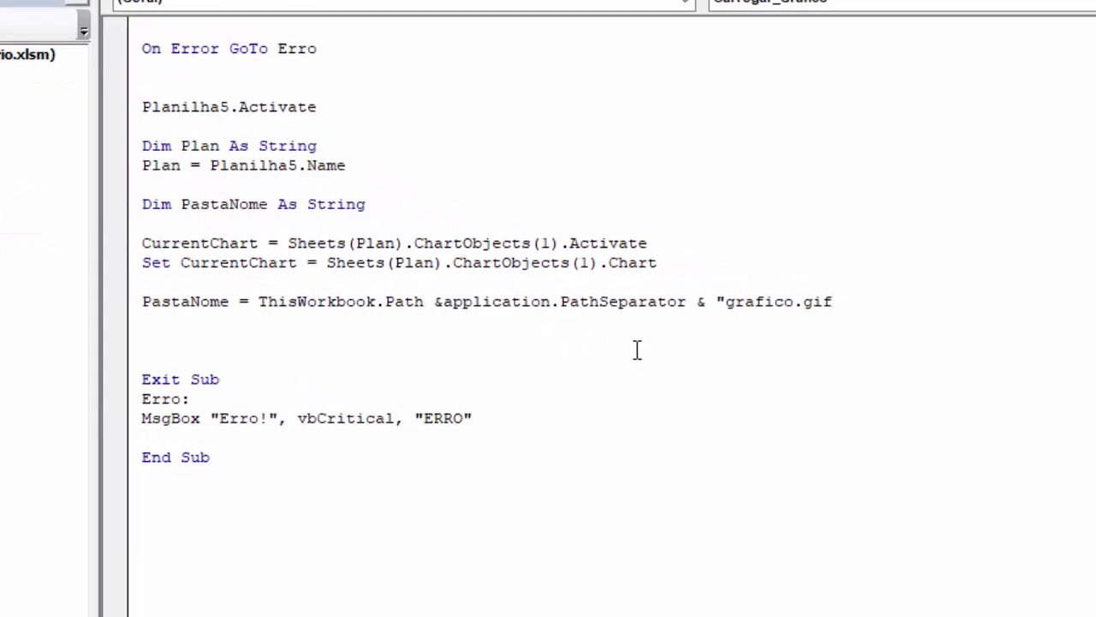
pyautogui.write('"')
pyautogui.press('Return')
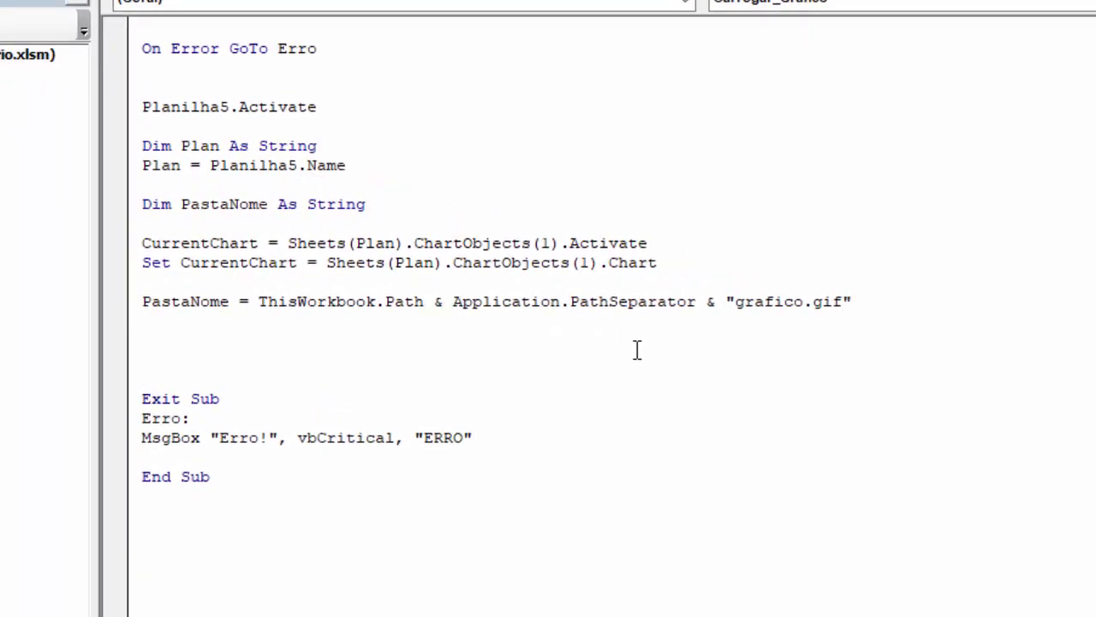
# - Begin the next line with CurrentChart.Export Filename:= by reusing the CurrentChart name
pyautogui.moveTo(297, 263); pyautogui.dragTo(178, 267)
pyautogui.hotkey('ctrl', 'c')
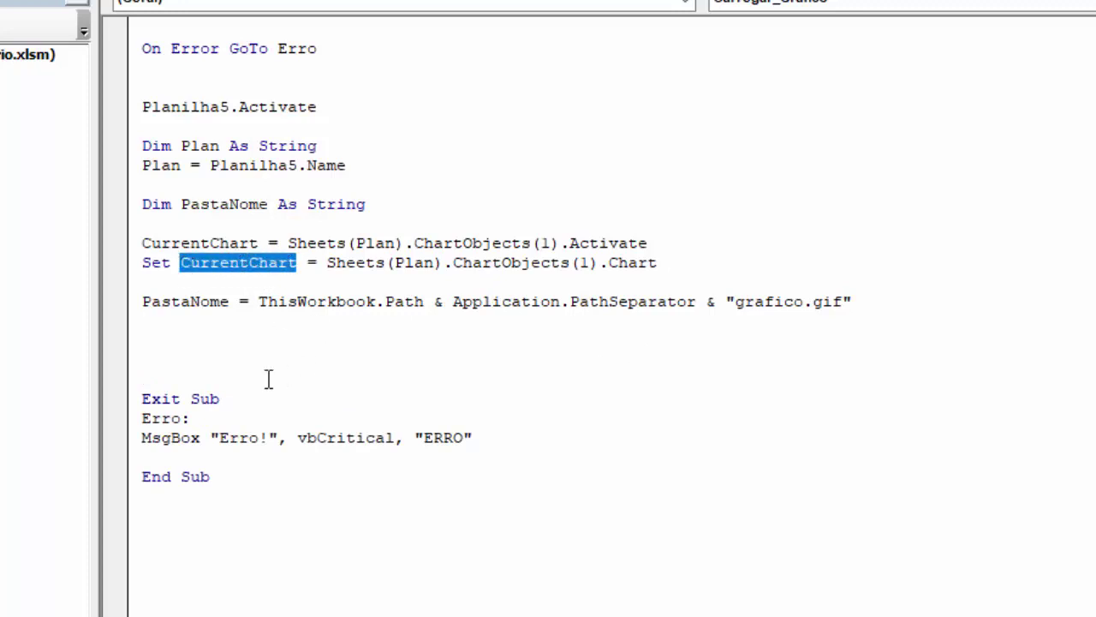
pyautogui.click(156, 330)
pyautogui.hotkey('ctrl', 'v')
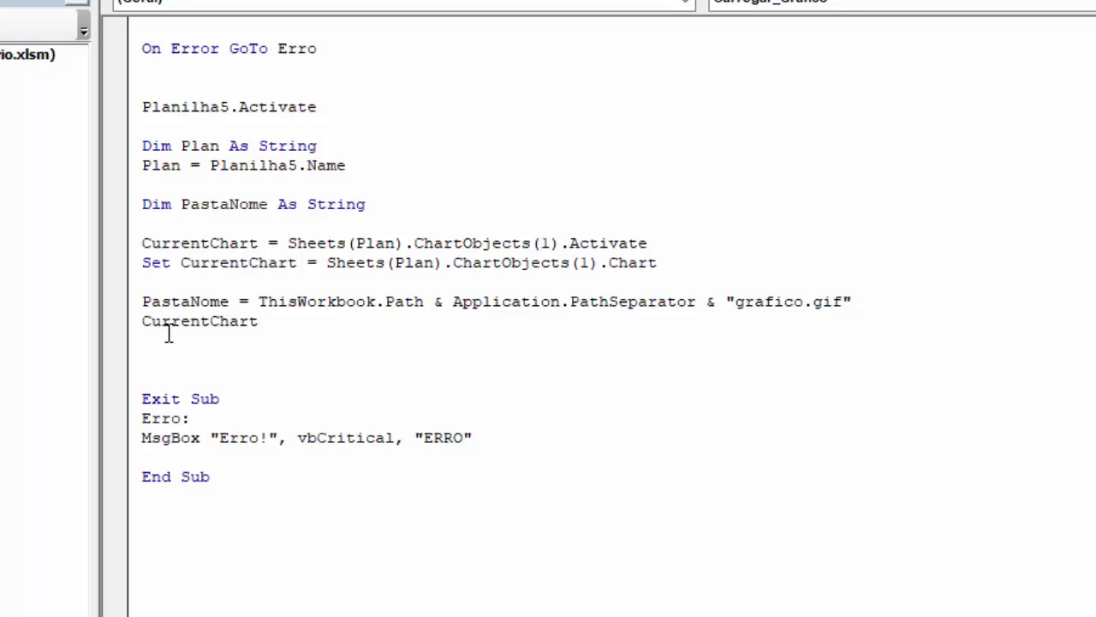
pyautogui.write('.e')
pyautogui.write('xport')
pyautogui.write(' Filename')
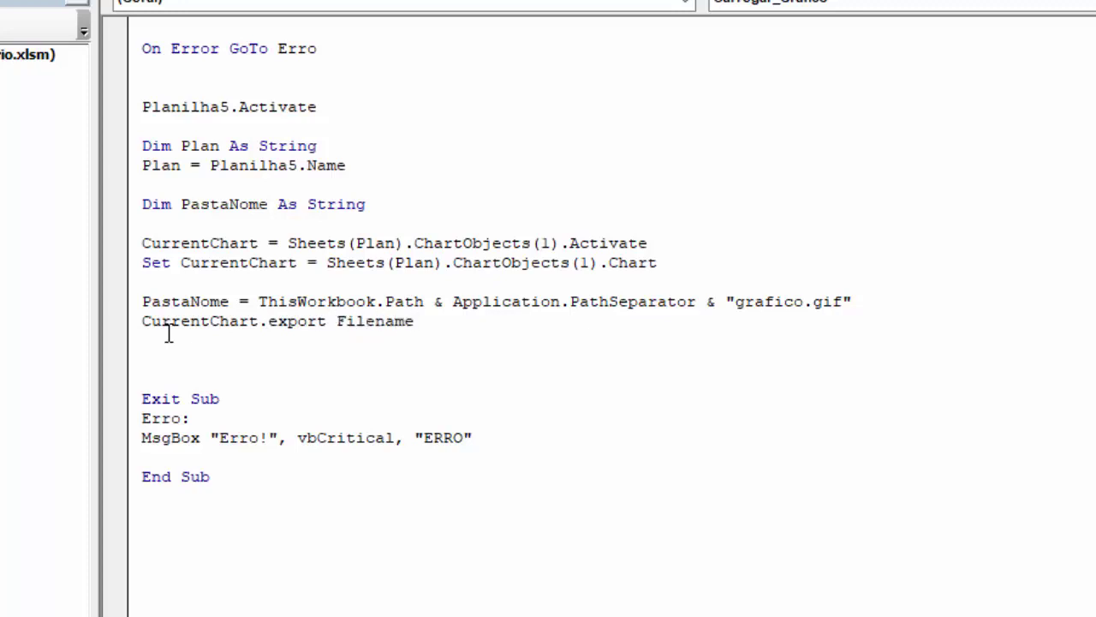
pyautogui.write(':=')
# - Complete the export line as CurrentChart.Export Filename:=PastaNome, FilterName:="GIF"
pyautogui.click(236, 301)
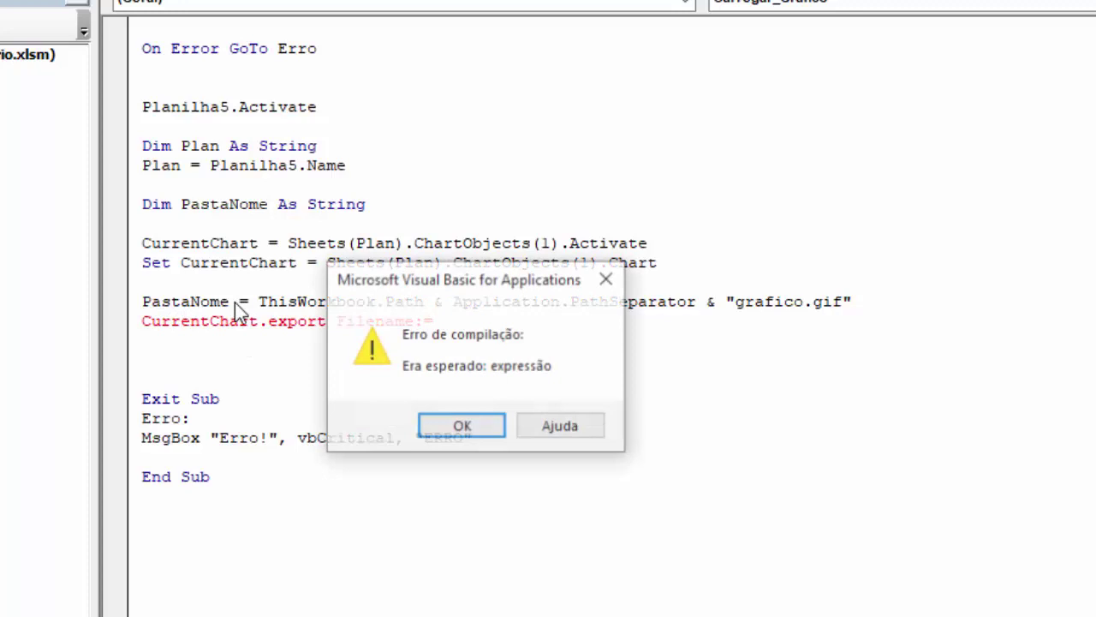
pyautogui.click(474, 425)
pyautogui.moveTo(230, 301); pyautogui.dragTo(142, 301)
pyautogui.hotkey('ctrl', 'c')
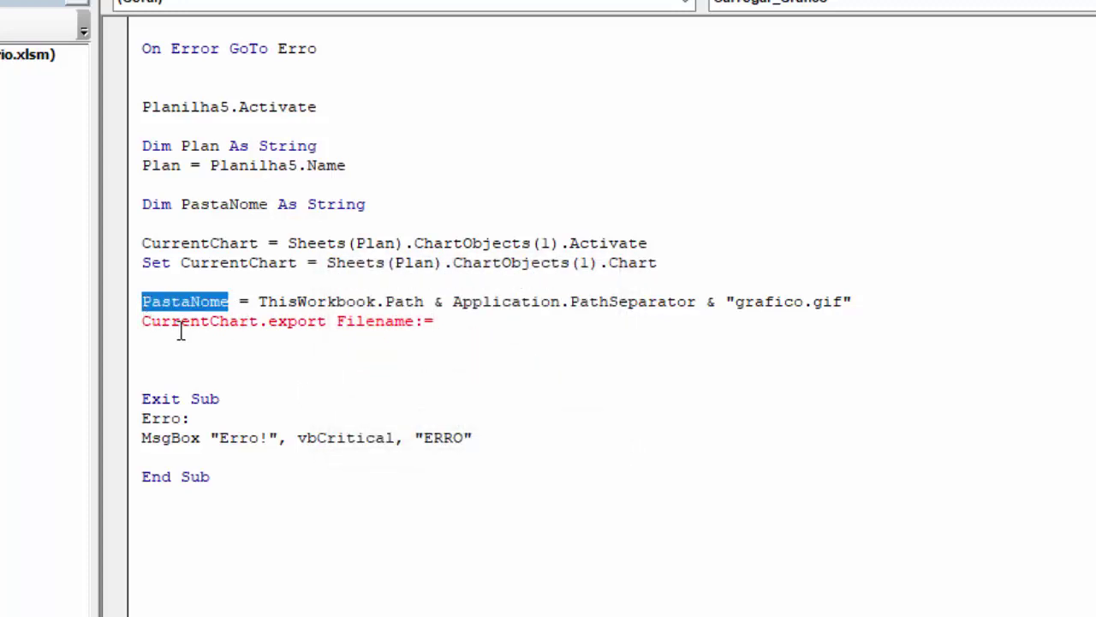
pyautogui.click(449, 322)
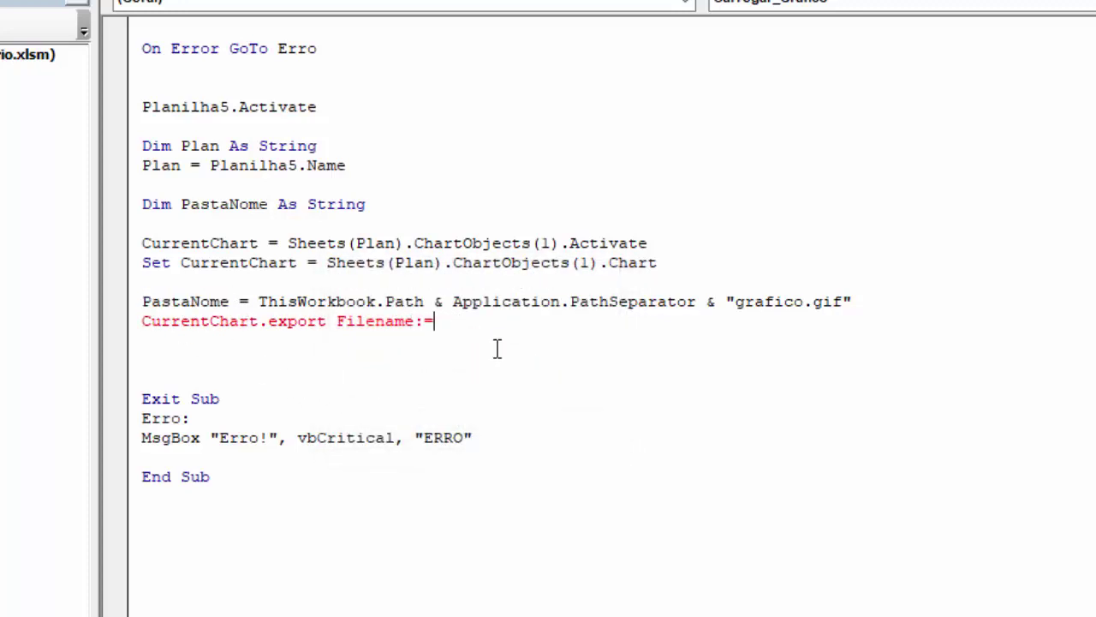
pyautogui.hotkey('ctrl', 'v')
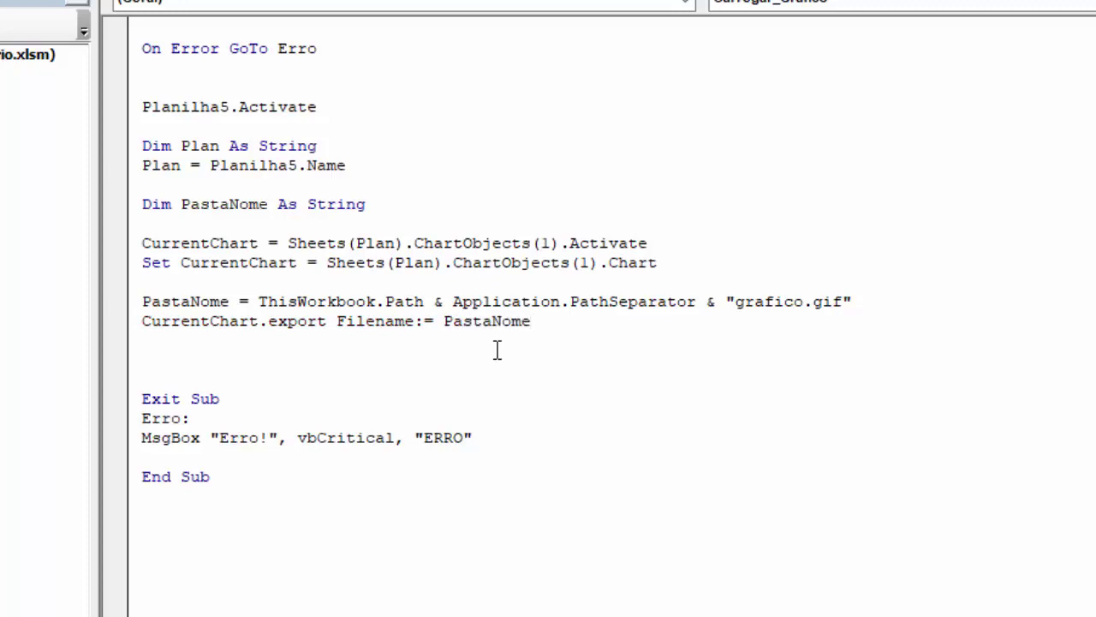
pyautogui.write(',')
pyautogui.write(' filte')
pyautogui.write('rname')
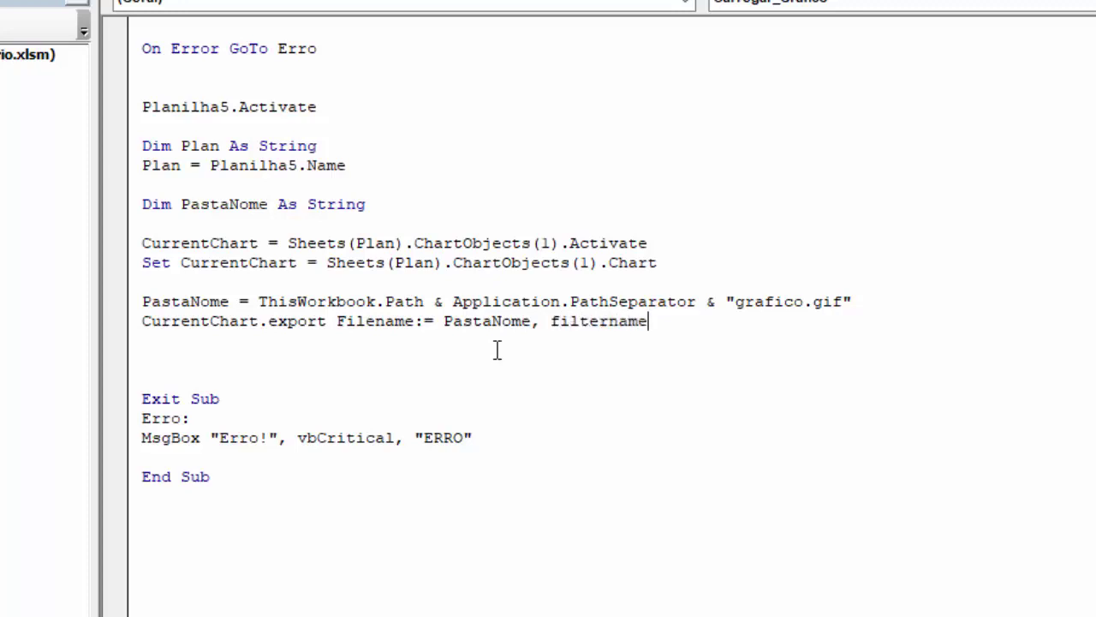
pyautogui.write(':=')
pyautogui.write('"')
pyautogui.write('GIF')
pyautogui.write('"')
pyautogui.press('Return')
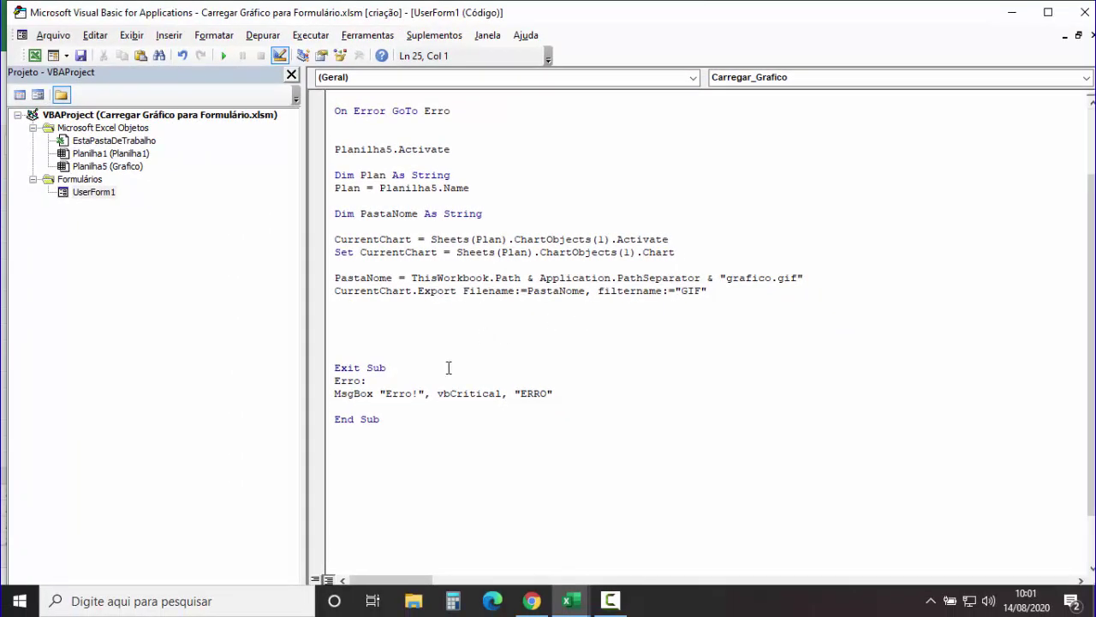
pyautogui.doubleClick(114, 194)
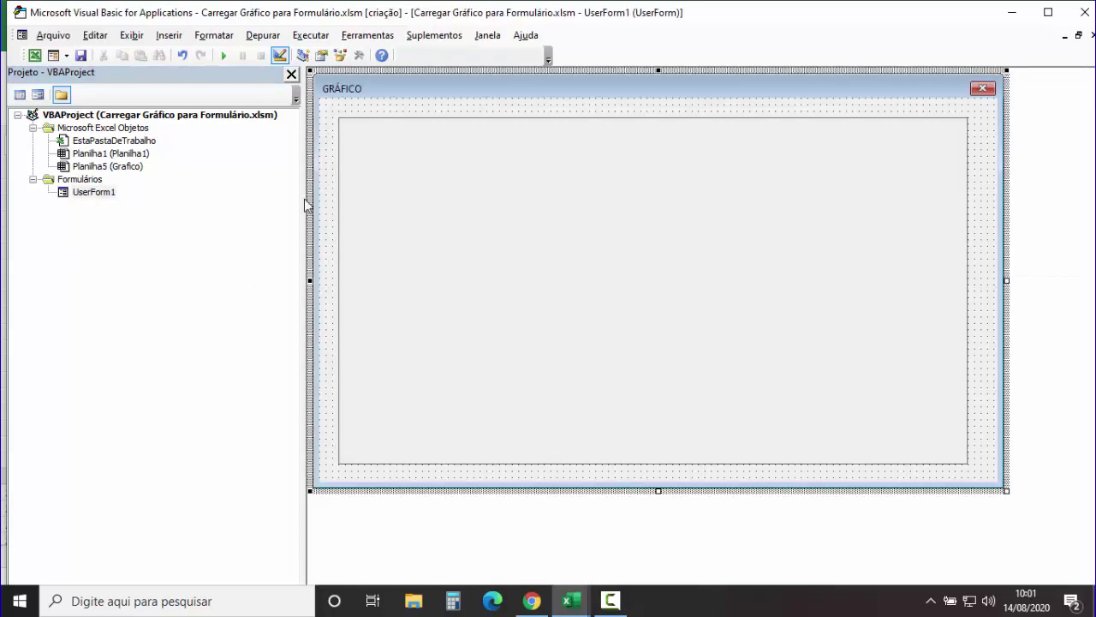
pyautogui.click(463, 206)
pyautogui.rightClick(463, 205)
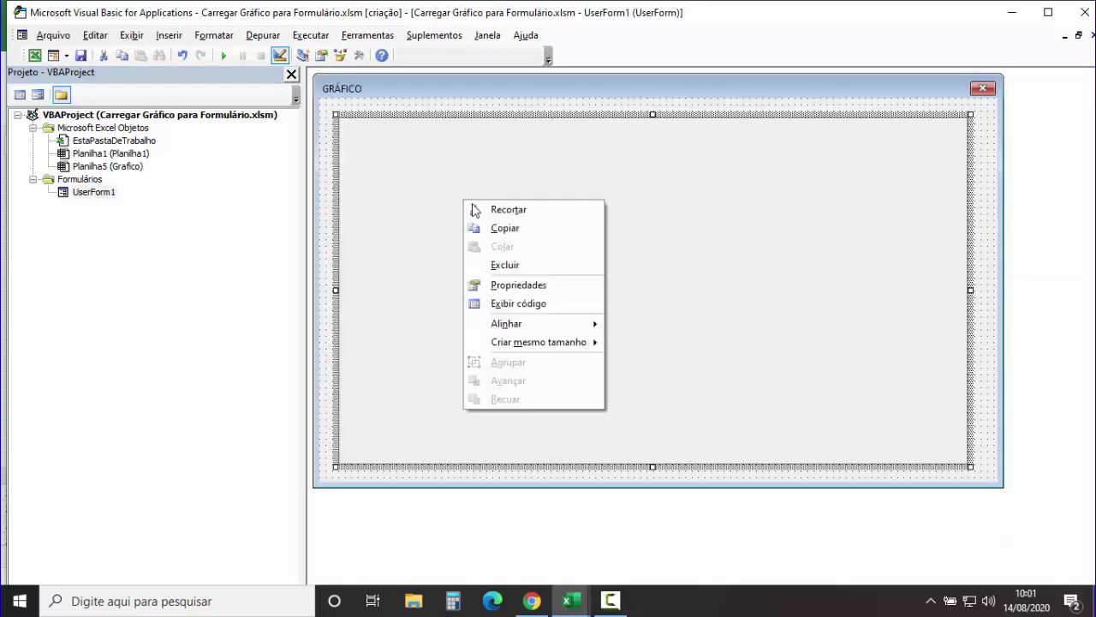
pyautogui.click(533, 286)
pyautogui.click(877, 227)
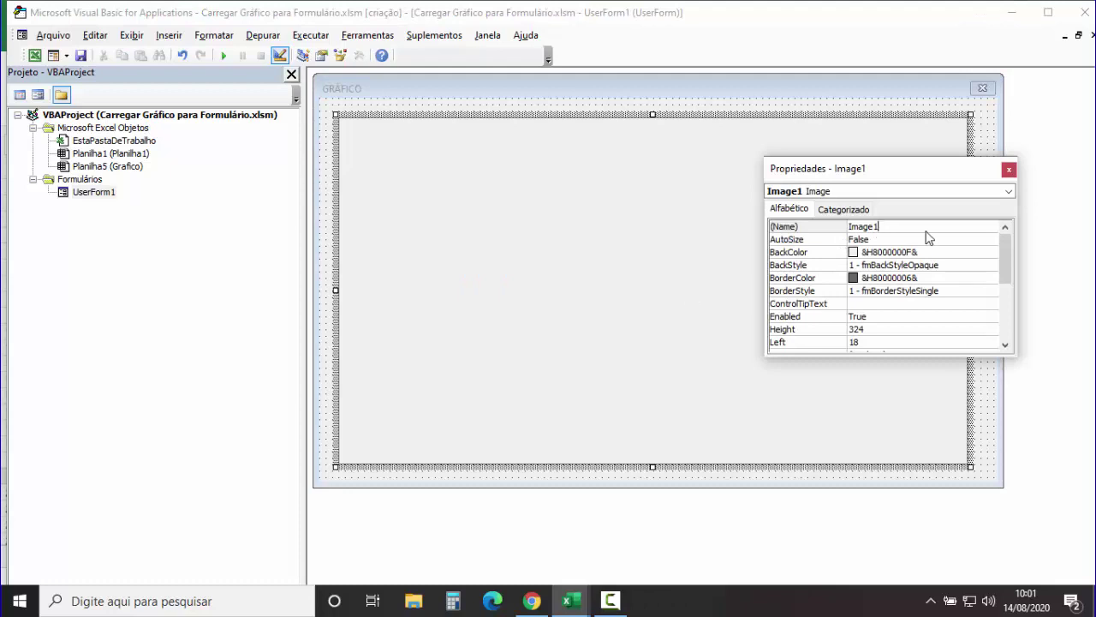
pyautogui.doubleClick(940, 227)
pyautogui.click(1010, 168)
pyautogui.doubleClick(328, 151)
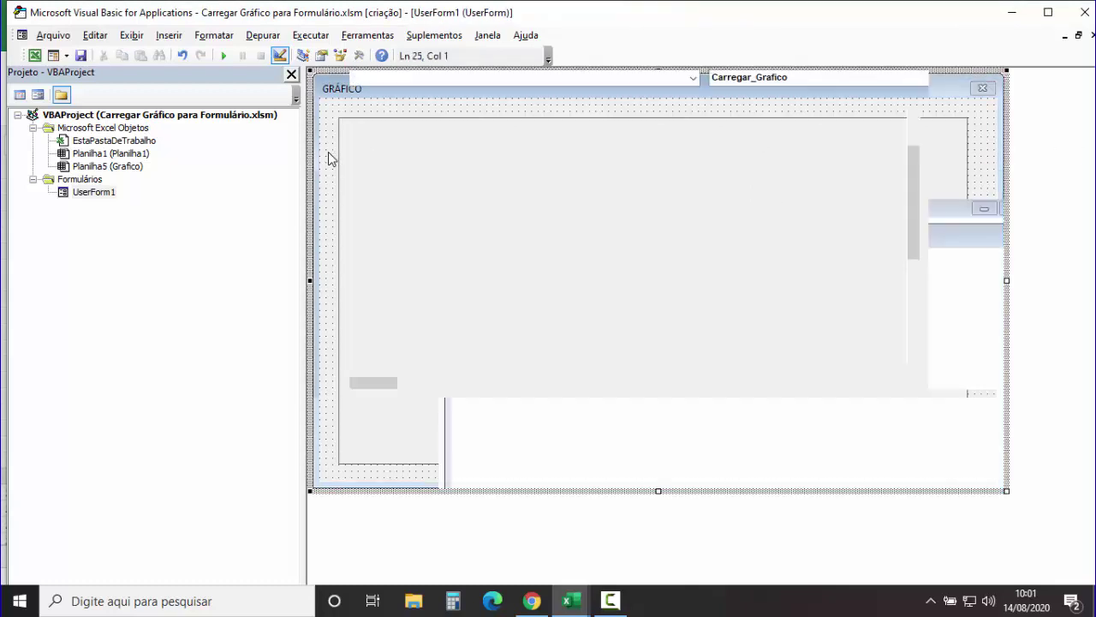
pyautogui.click(366, 414)
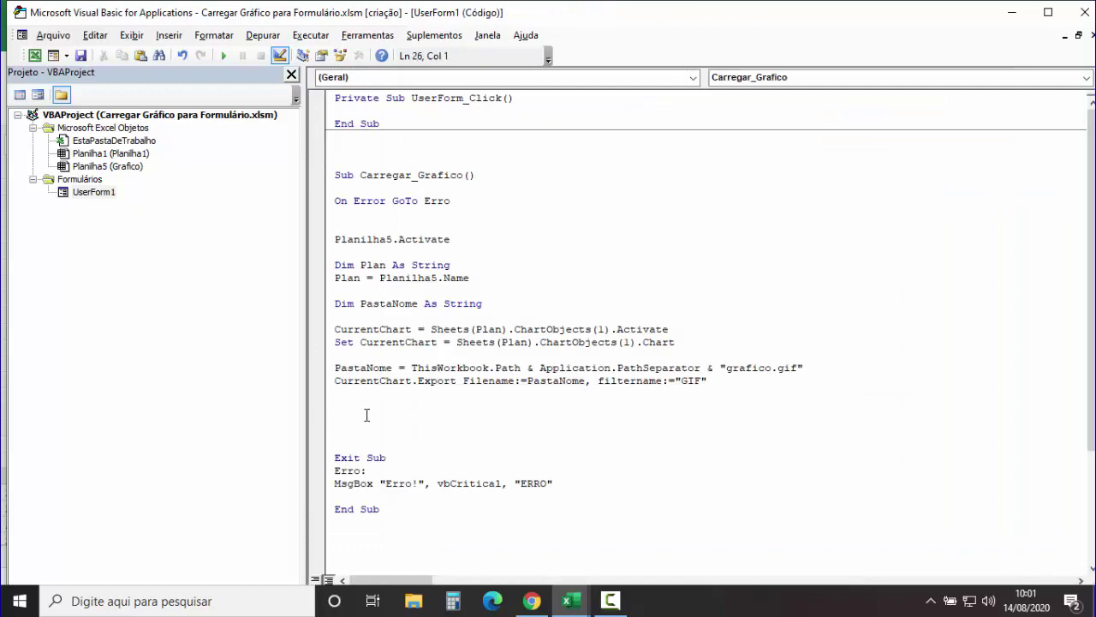
pyautogui.write('Image1')
pyautogui.write('.P')
pyautogui.write('ICT')
pyautogui.write('U')
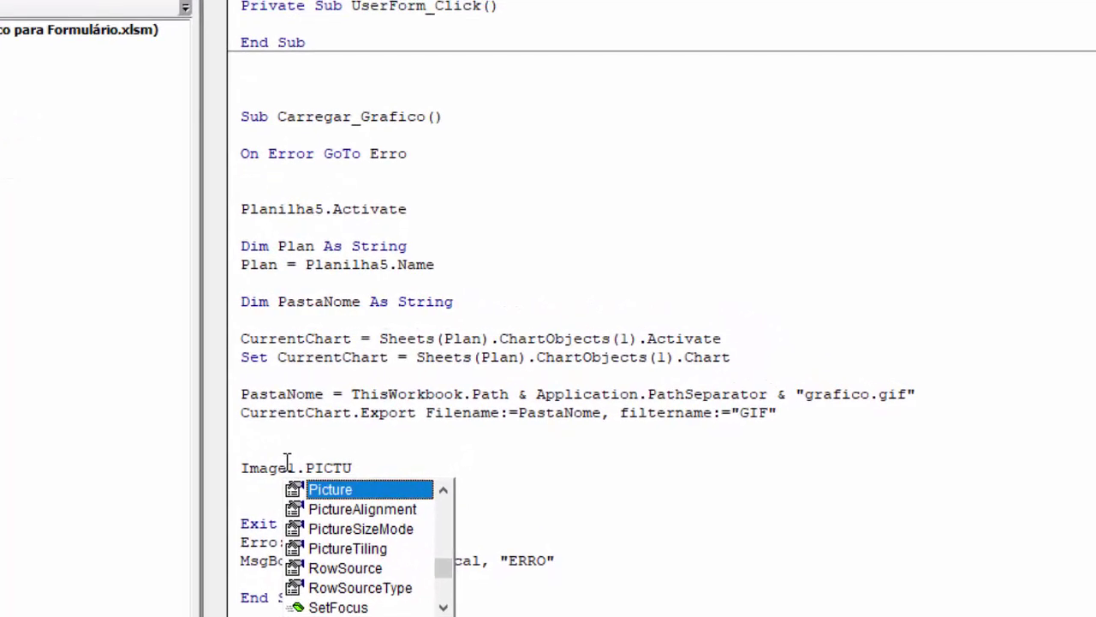
# - Write Image1.Picture = LoadPicture(PastaNome) below the export line, pasting PastaNome as the argument
pyautogui.doubleClick(349, 489)
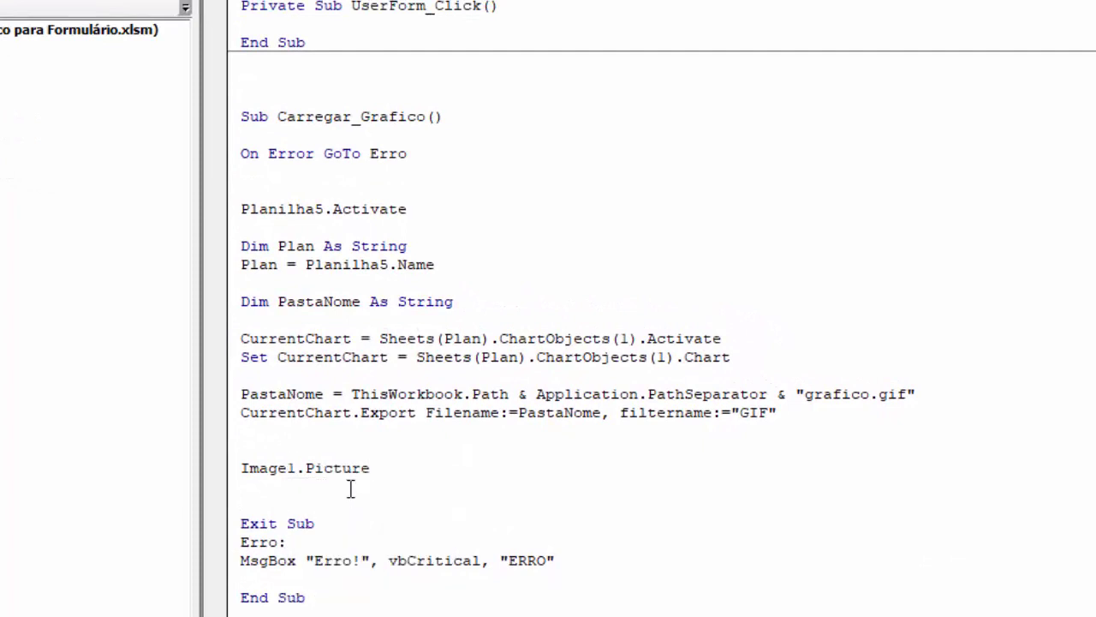
pyautogui.write('= ')
pyautogui.write('LOADPIC')
pyautogui.hotkey('ctrl', 'space')
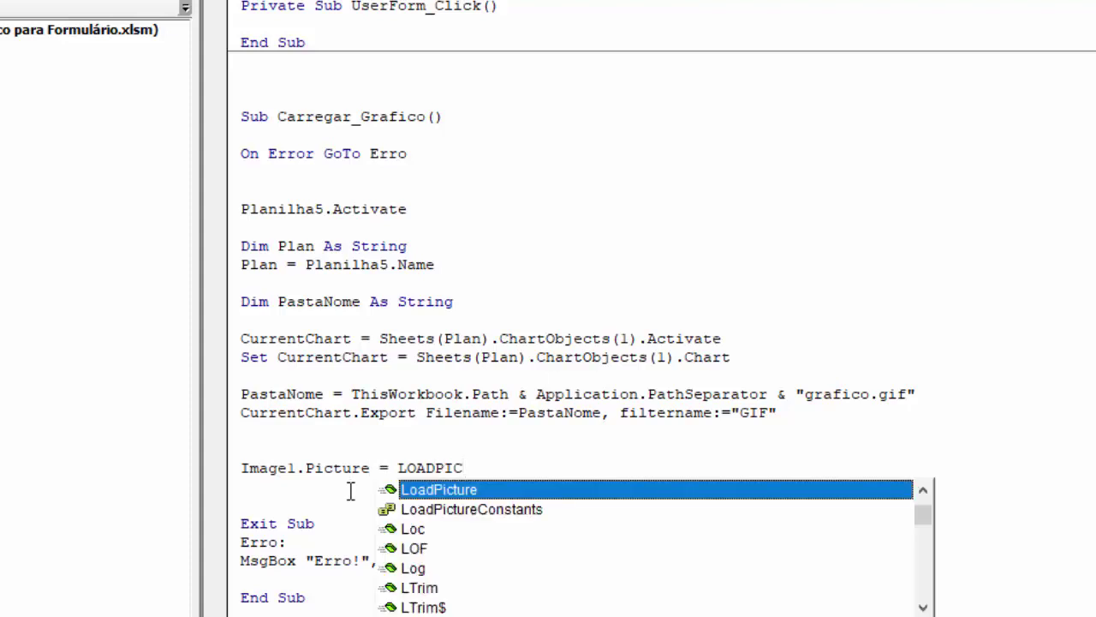
pyautogui.doubleClick(445, 486)
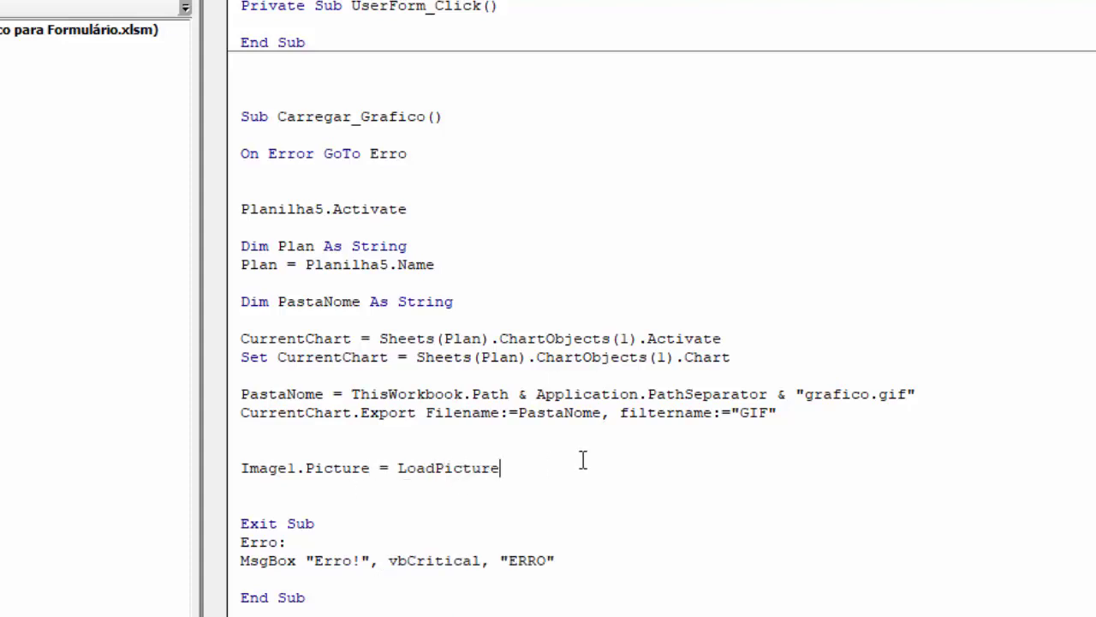
pyautogui.write('()')
pyautogui.click(522, 504)
pyautogui.moveTo(326, 395); pyautogui.dragTo(240, 395)
pyautogui.hotkey('ctrl', 'c')
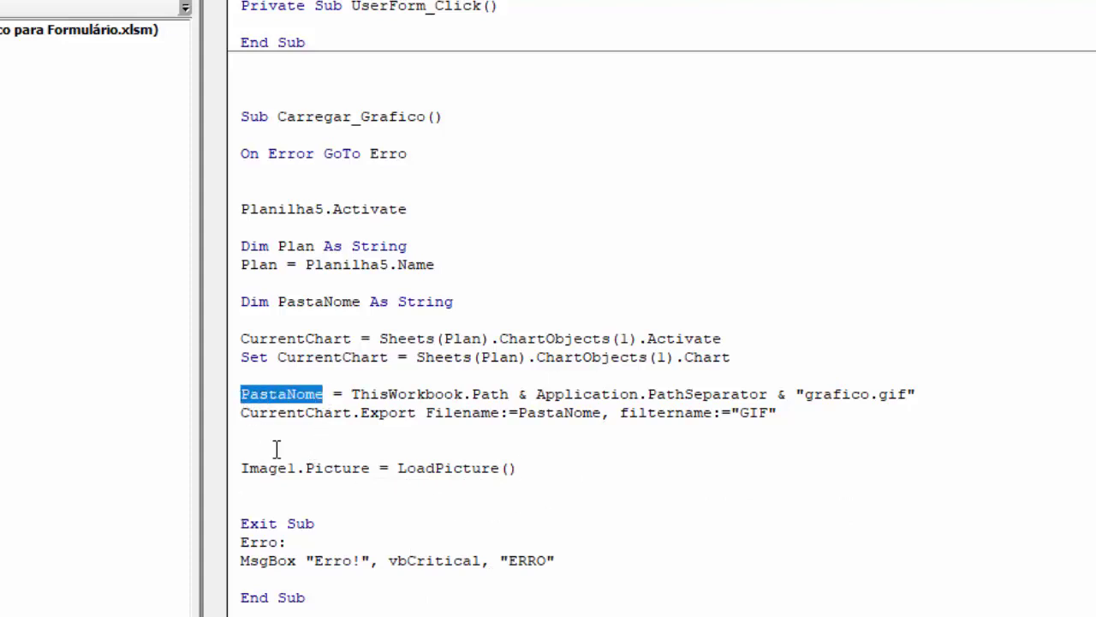
pyautogui.click(510, 468)
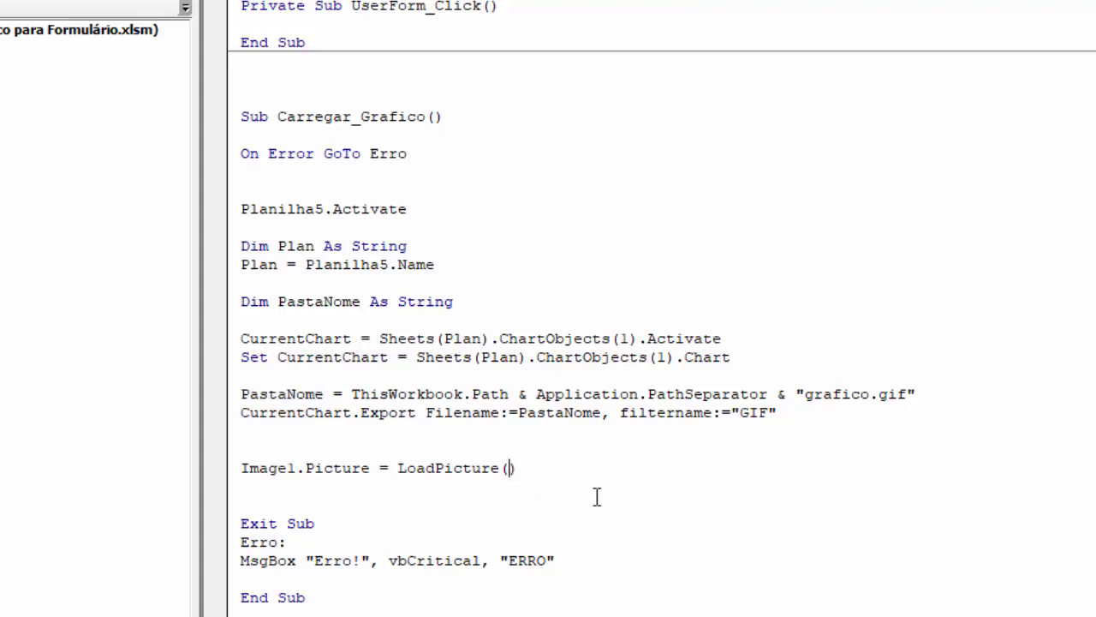
pyautogui.hotkey('ctrl', 'v')
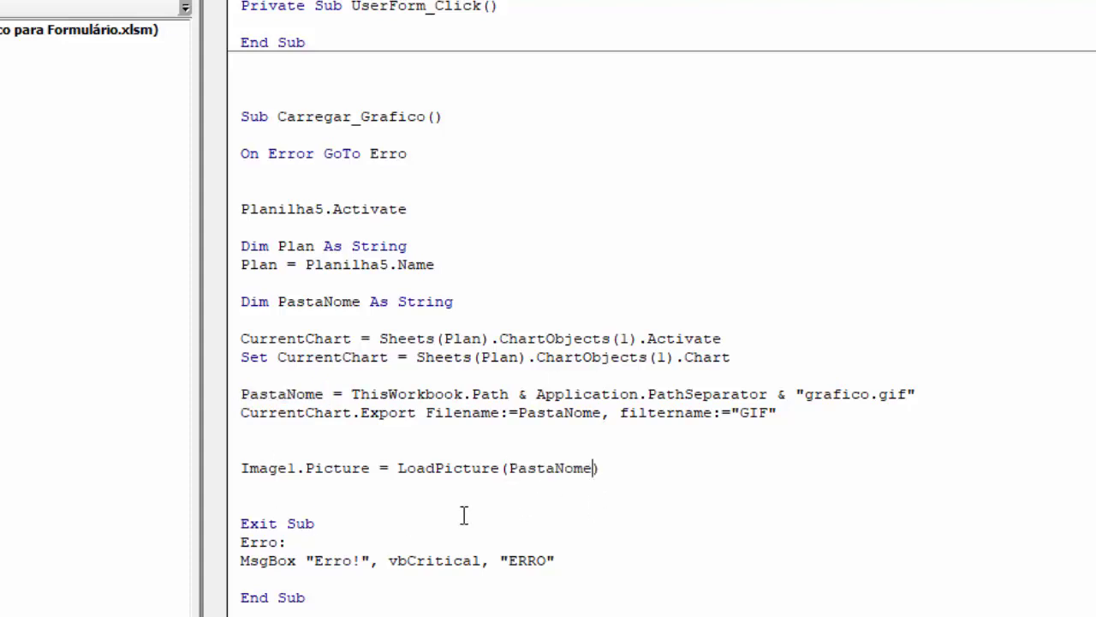
pyautogui.click(870, 395)
pyautogui.doubleClick(841, 395)
pyautogui.press('Down')
pyautogui.press('Down')
pyautogui.press('Down')
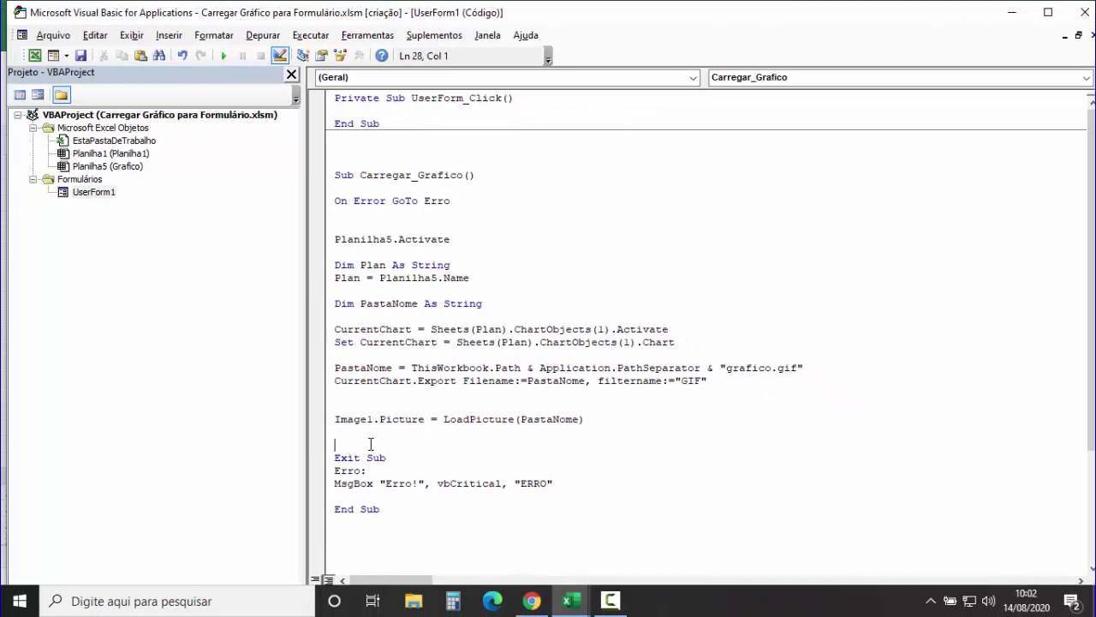
# - Add Planilha1.Activate before Exit Sub, then select the Carregar_Grafico procedure name
pyautogui.write('Pl')
pyautogui.write('1.')
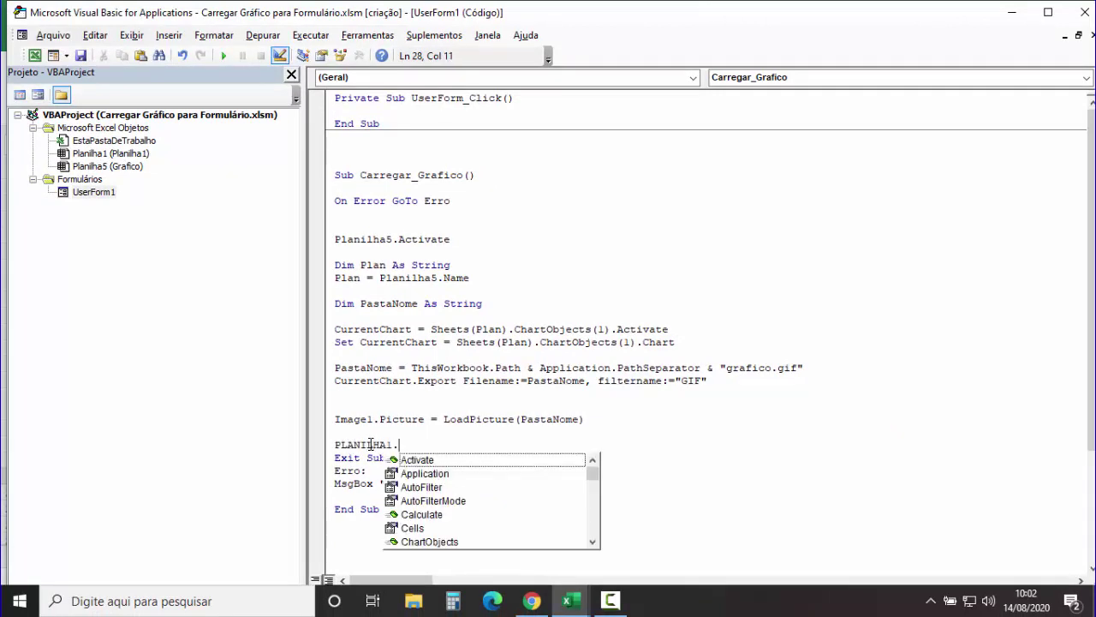
pyautogui.press('Tab')
pyautogui.press('Return')
pyautogui.press('Return')
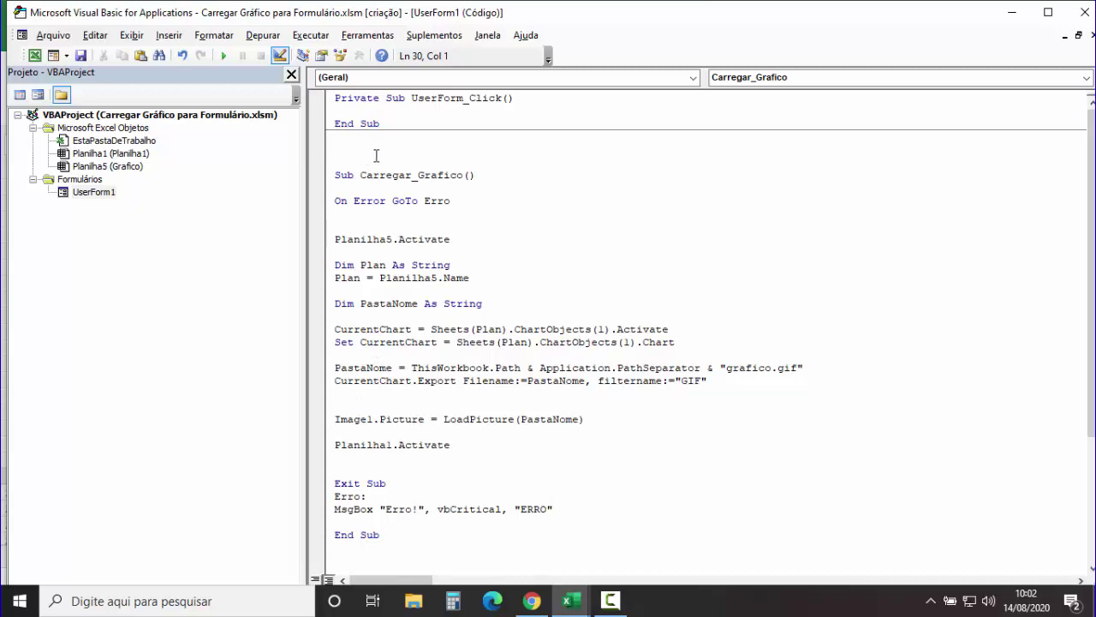
pyautogui.moveTo(464, 174); pyautogui.dragTo(365, 175)
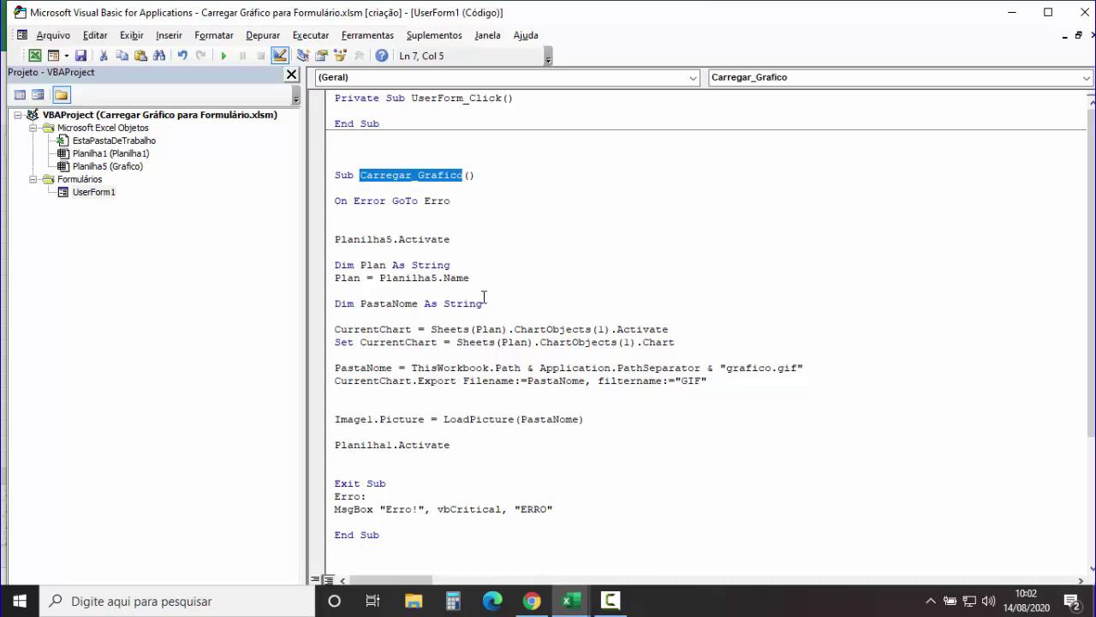
# - Open UserForm1's code and create its UserForm_Initialize event procedure
pyautogui.doubleClick(93, 193)
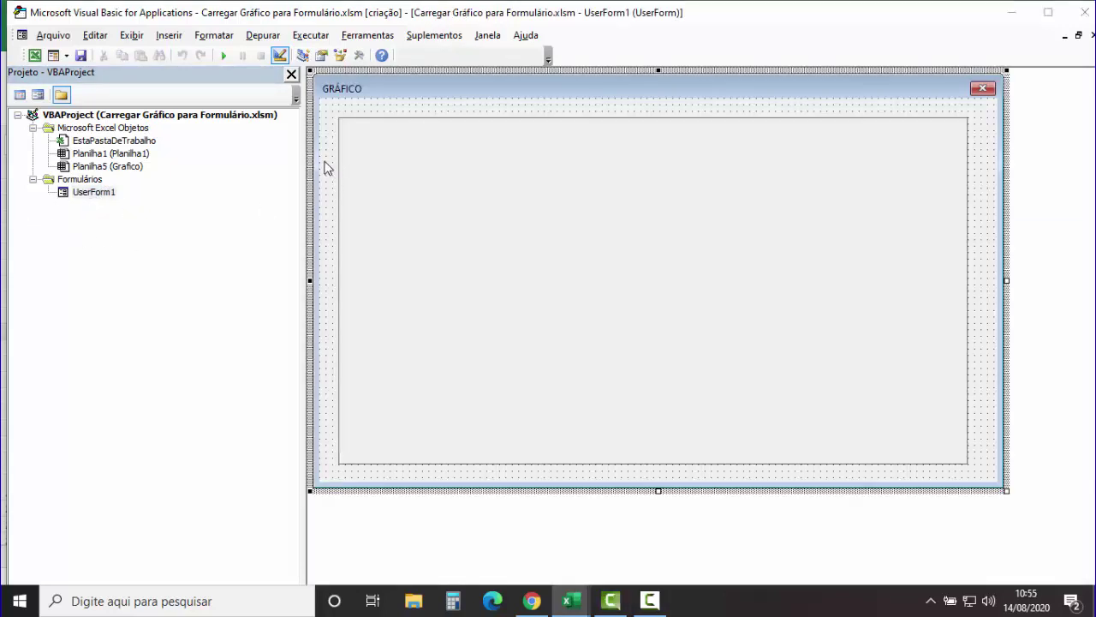
pyautogui.doubleClick(328, 158)
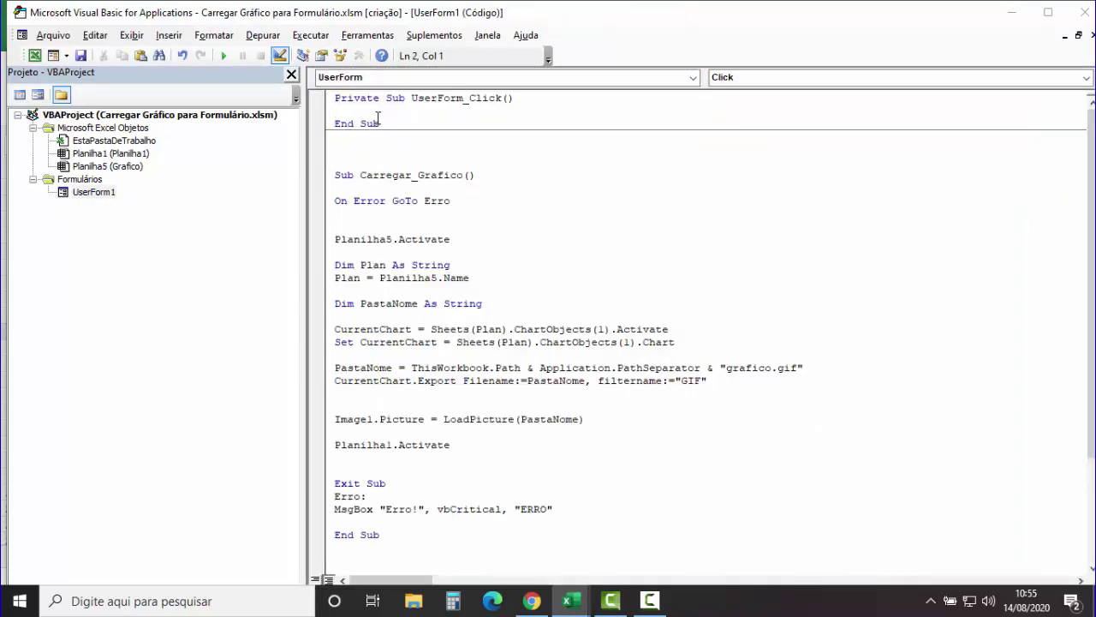
pyautogui.click(1086, 78)
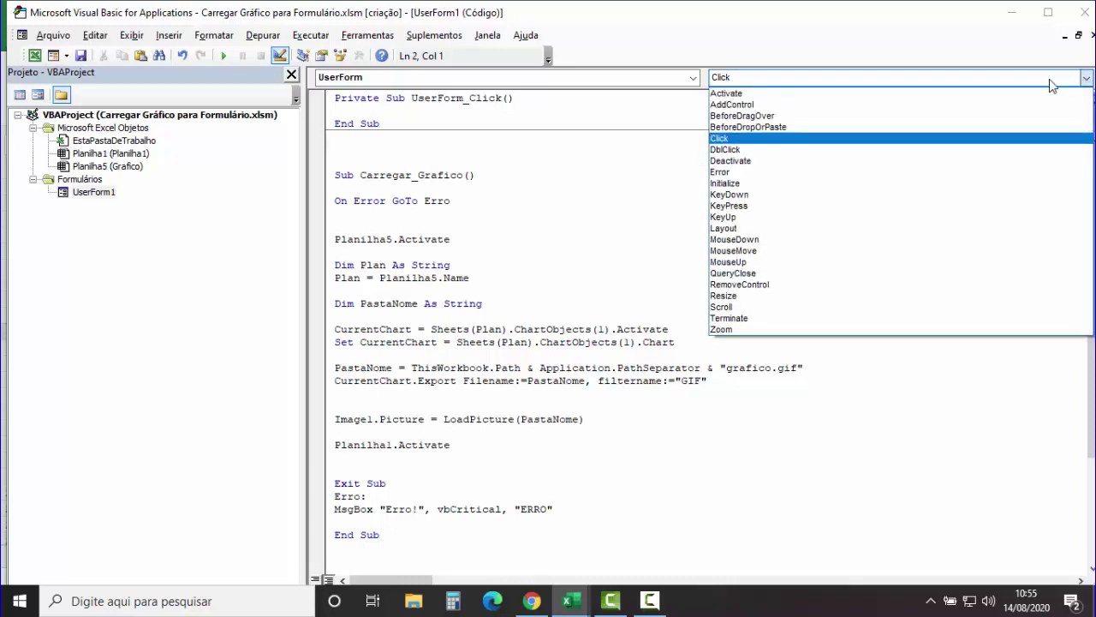
pyautogui.click(753, 190)
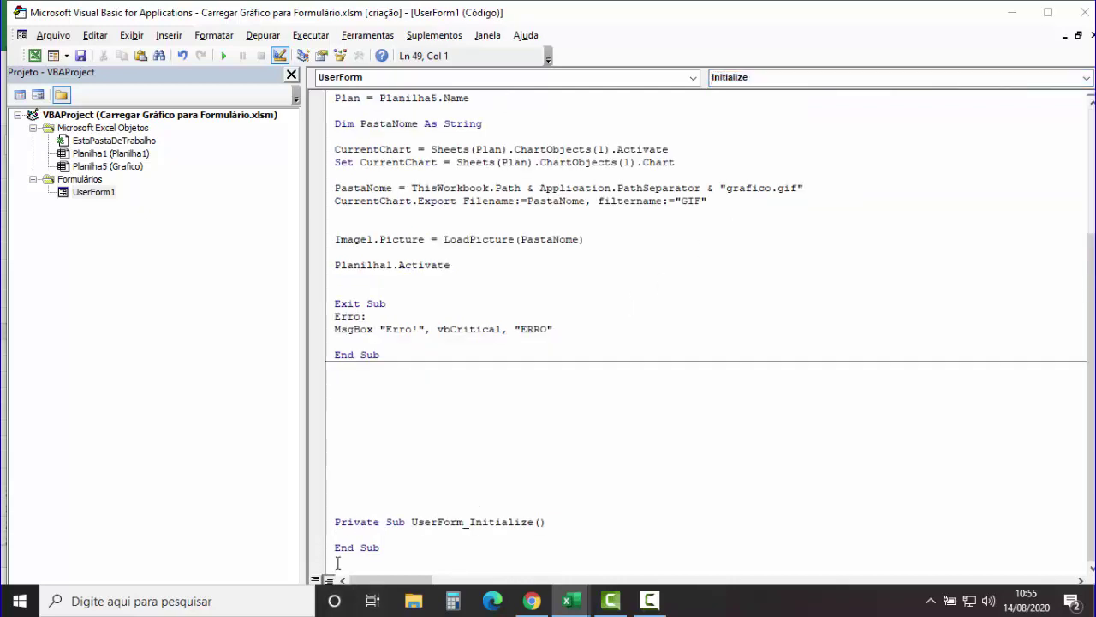
# - Remove the stray blank lines and put Call Carregar_Grafico inside UserForm_Initialize
pyautogui.press('Return')
pyautogui.press('Return')
pyautogui.press('Return')
pyautogui.press('Return')
pyautogui.press('Return')
pyautogui.press('Return')
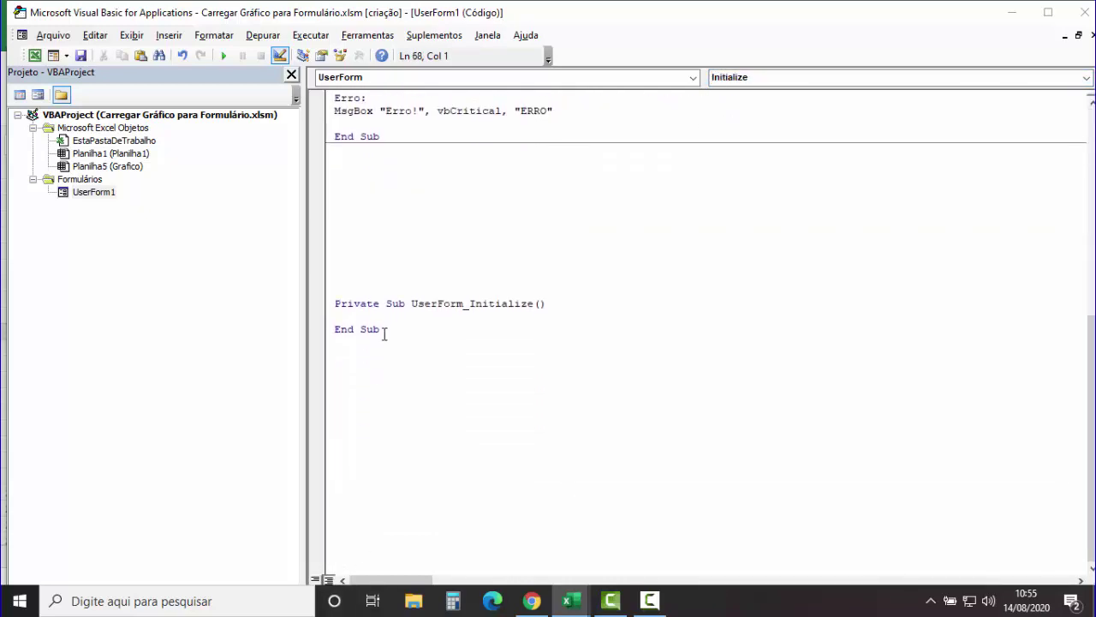
pyautogui.moveTo(351, 278); pyautogui.dragTo(340, 157)
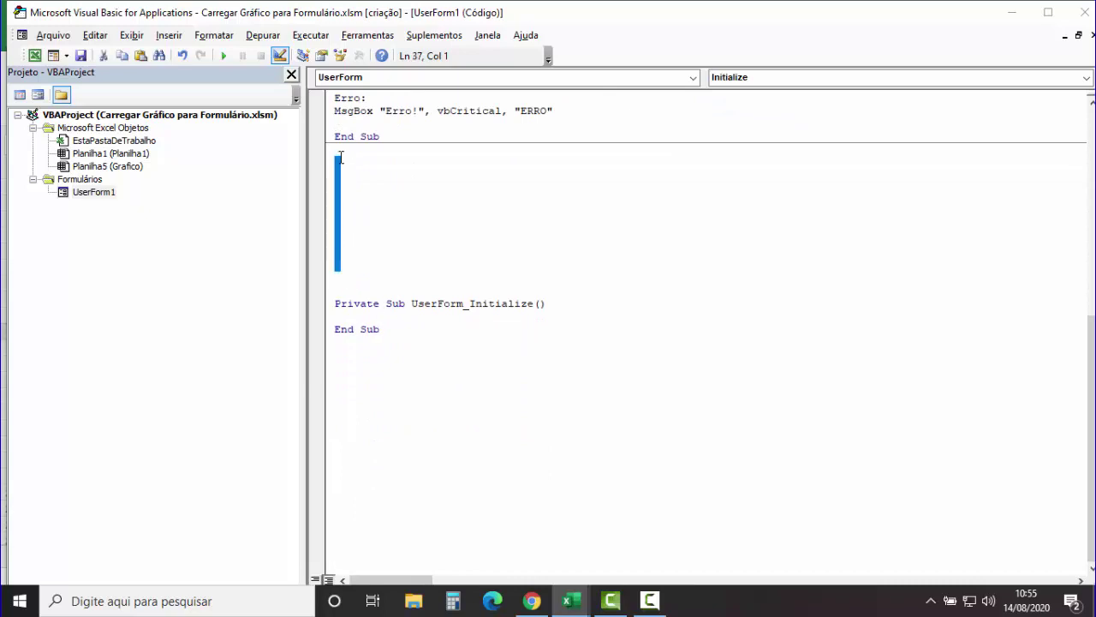
pyautogui.press('Delete')
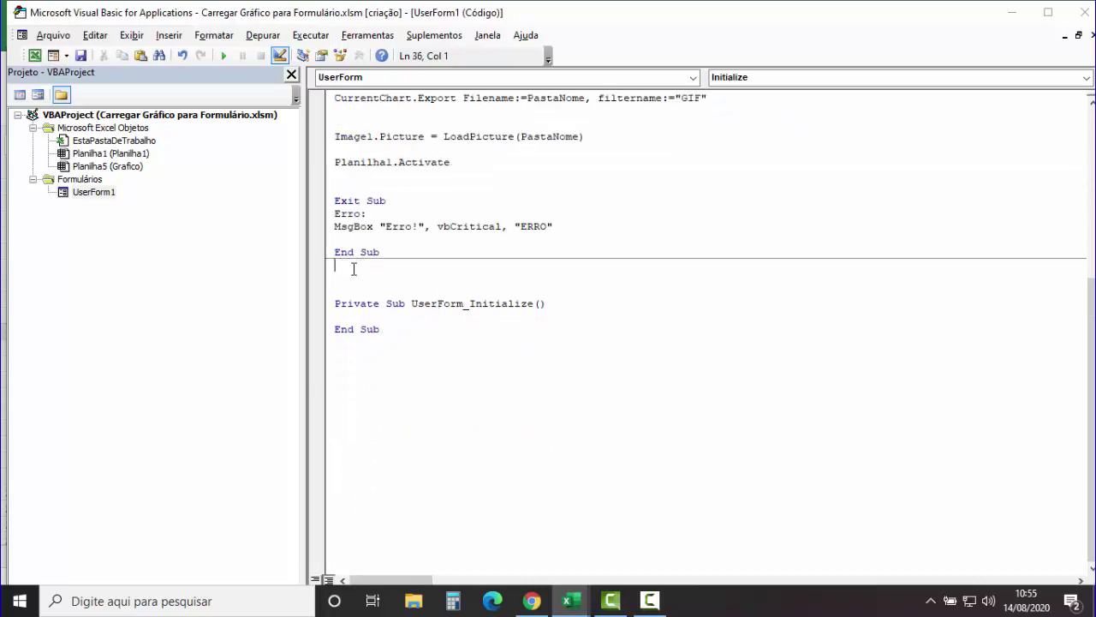
pyautogui.press('Delete')
pyautogui.press('Delete')
pyautogui.press('Return')
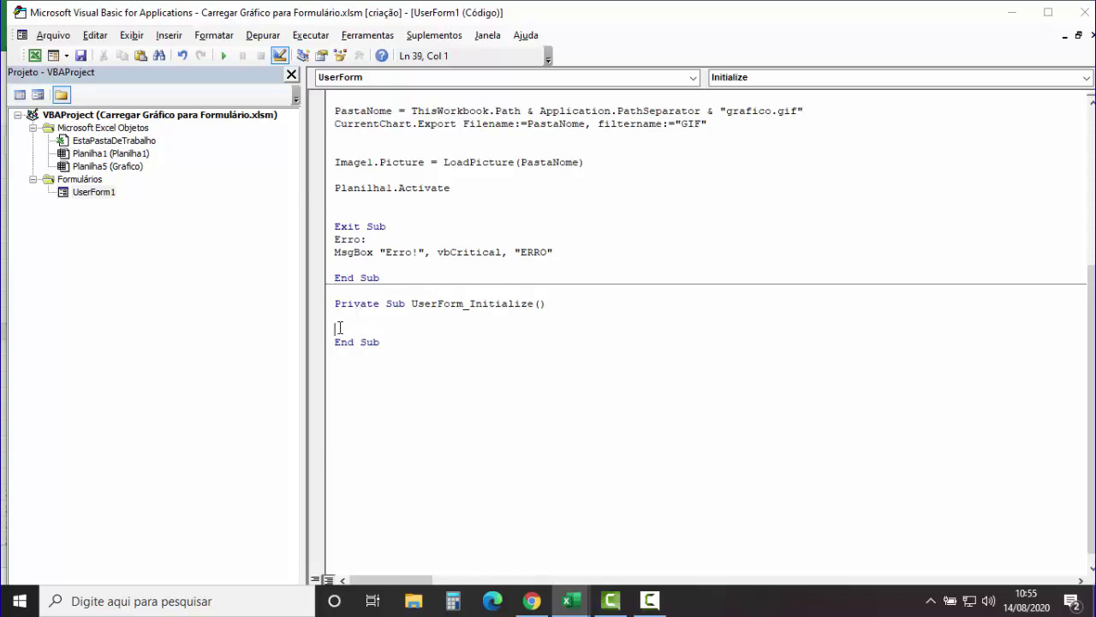
pyautogui.write('Call')
pyautogui.write(' Carregar_Grafico')
pyautogui.press('Return')
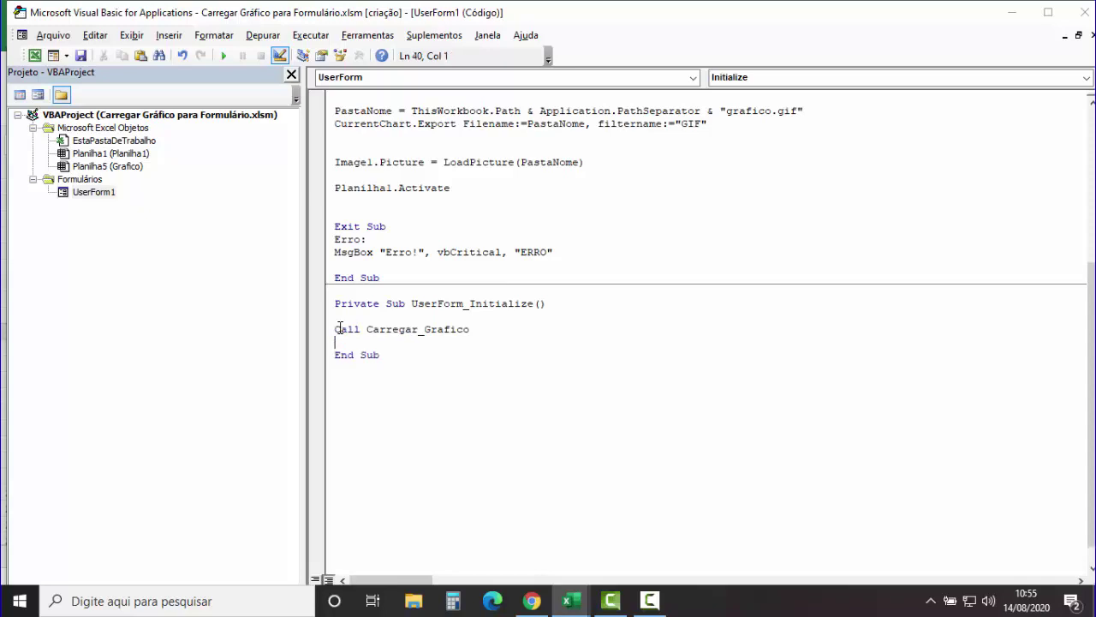
pyautogui.press('Return')
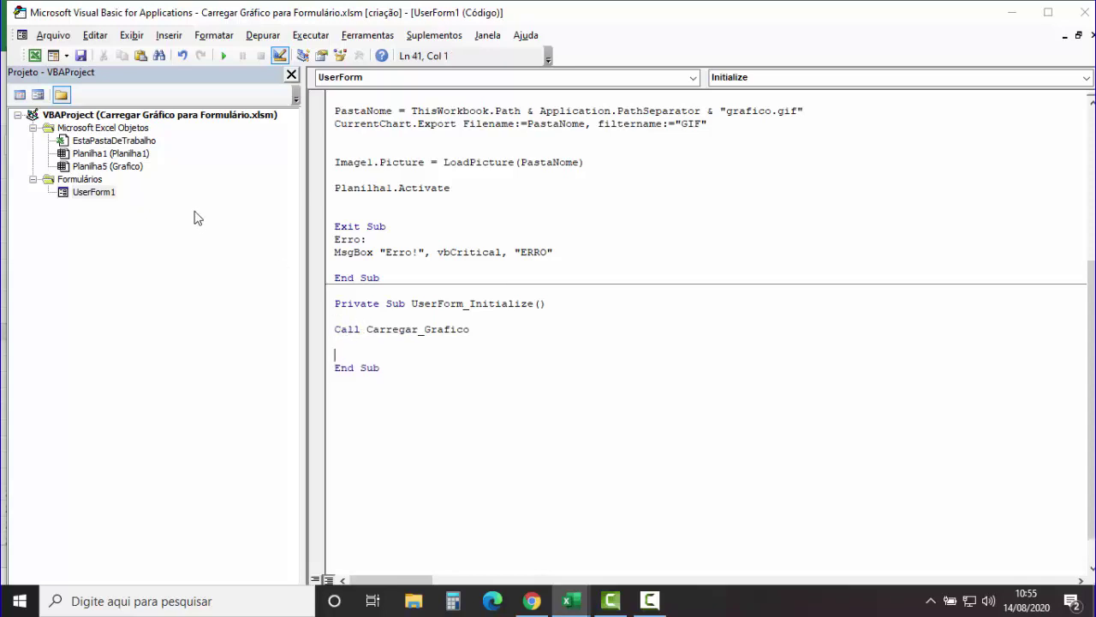
pyautogui.click(34, 55)
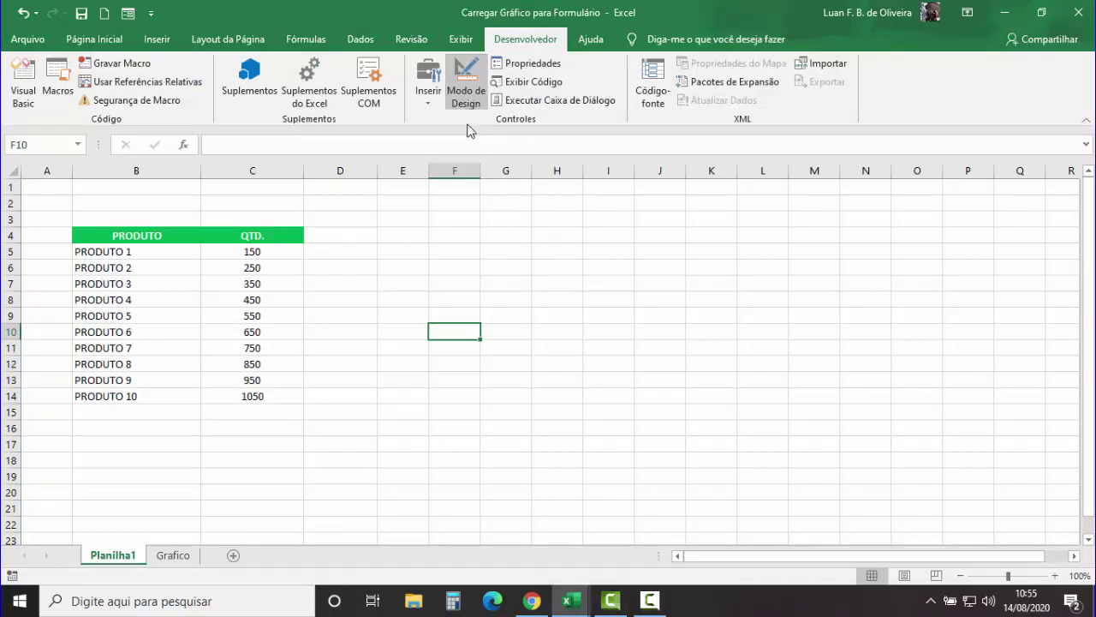
# - Draw an ActiveX command button over cells D2 to F3 on Planilha1
pyautogui.click(429, 103)
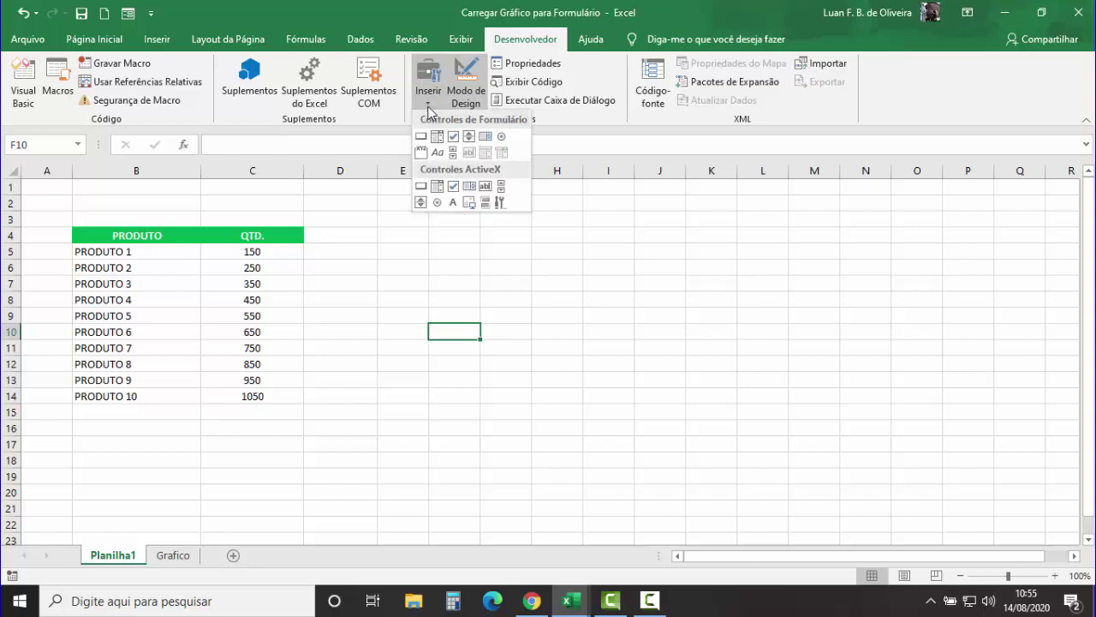
pyautogui.click(421, 187)
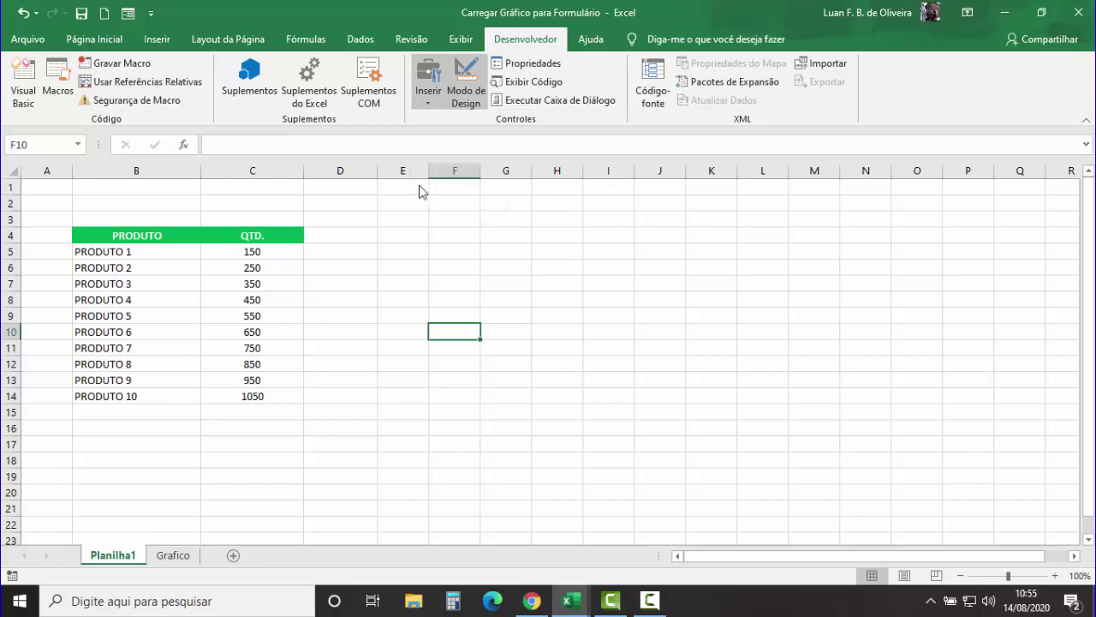
pyautogui.moveTo(340, 198); pyautogui.dragTo(450, 238)
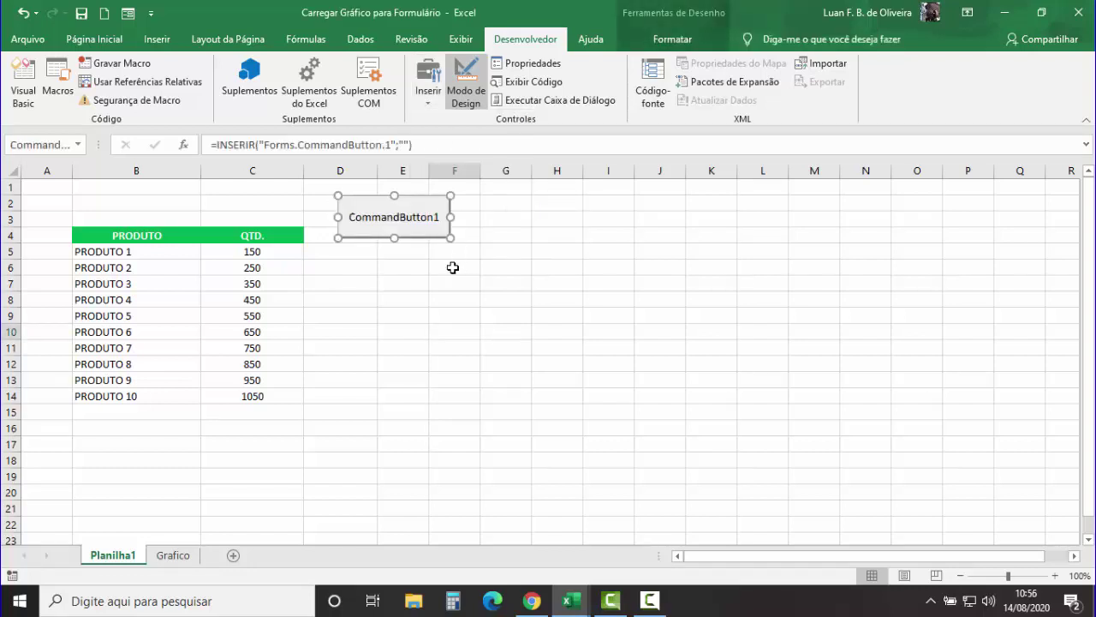
pyautogui.rightClick(400, 224)
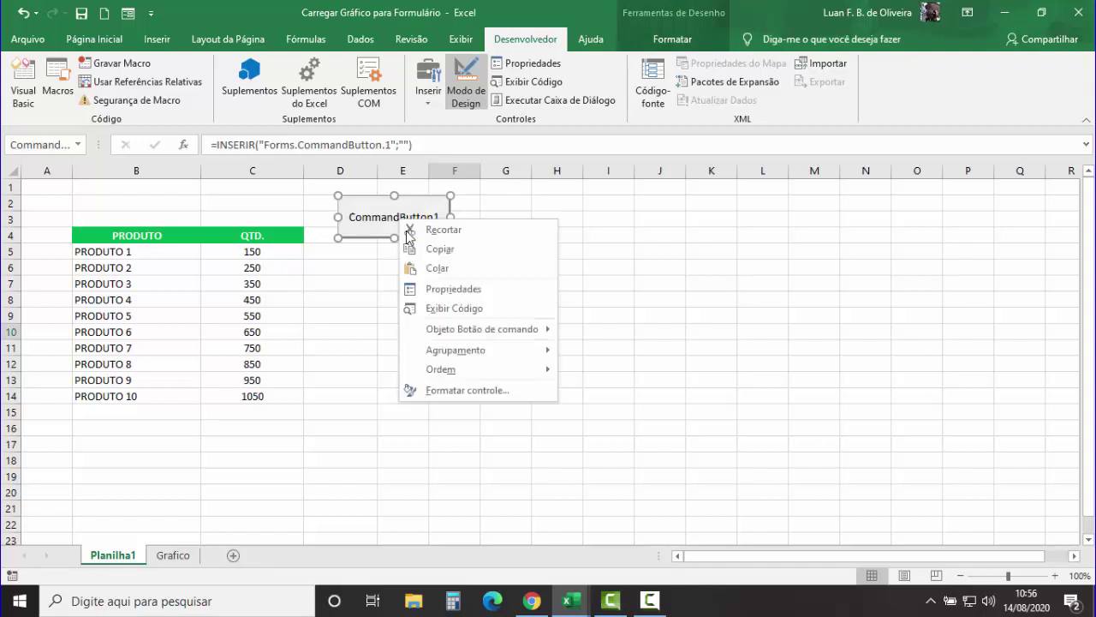
# - Set the button's Caption to GRÁFICO and its BackColor to blue
pyautogui.click(468, 289)
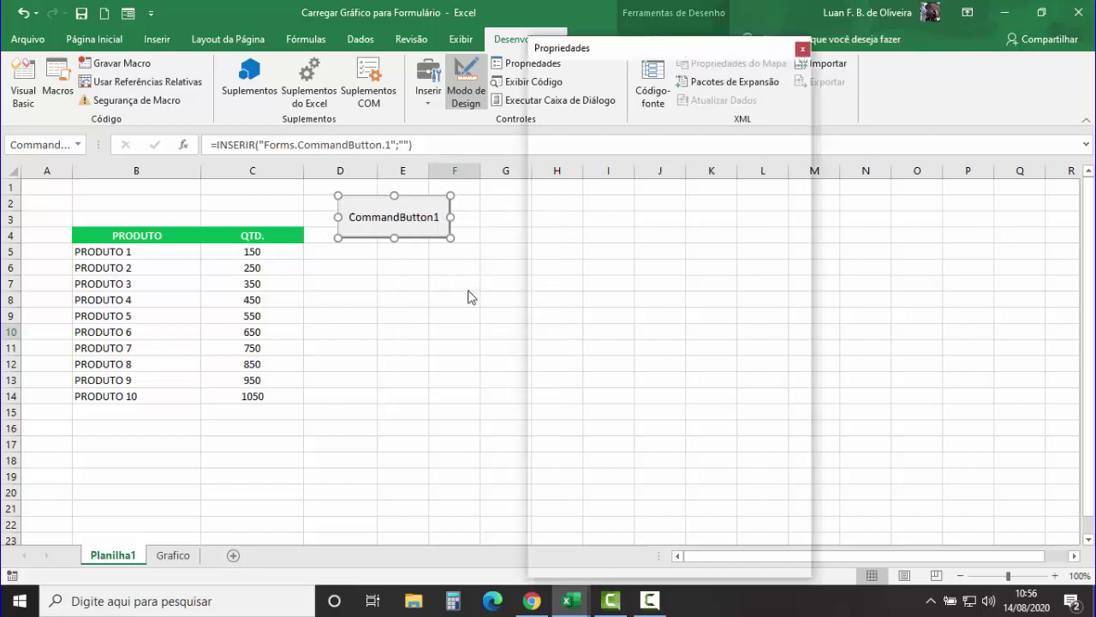
pyautogui.click(558, 186)
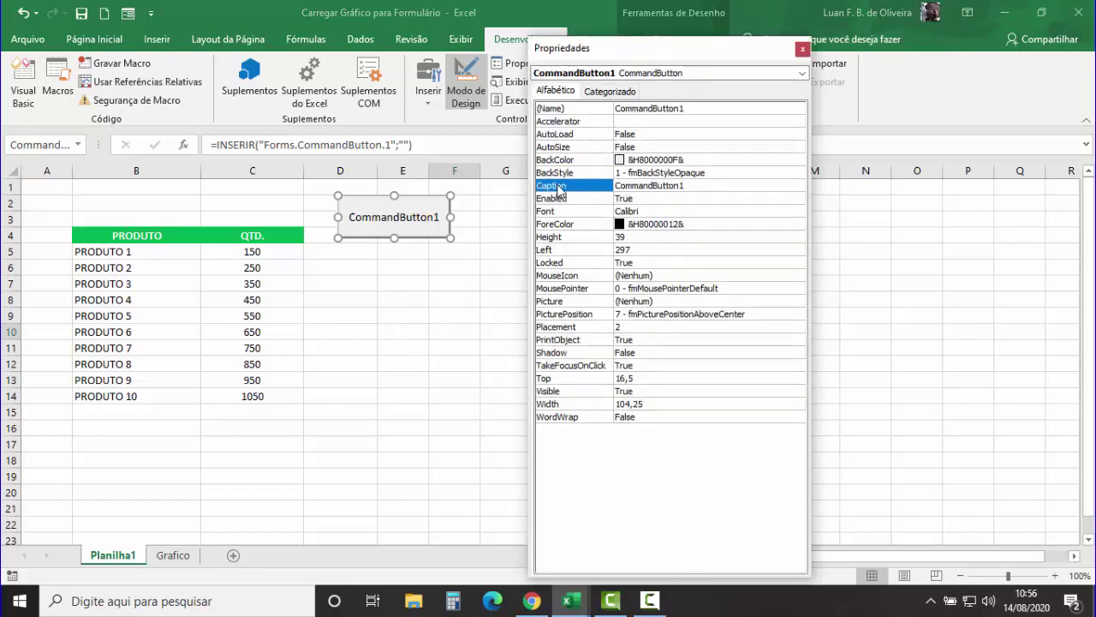
pyautogui.doubleClick(695, 185)
pyautogui.write('GRÁ')
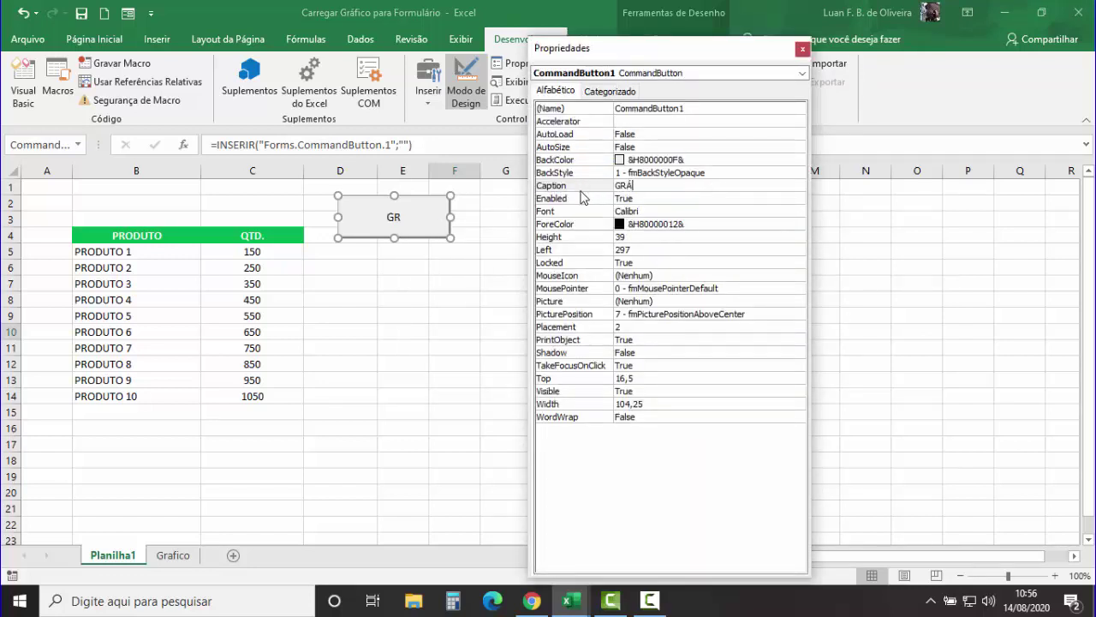
pyautogui.write('FICO')
pyautogui.click(575, 161)
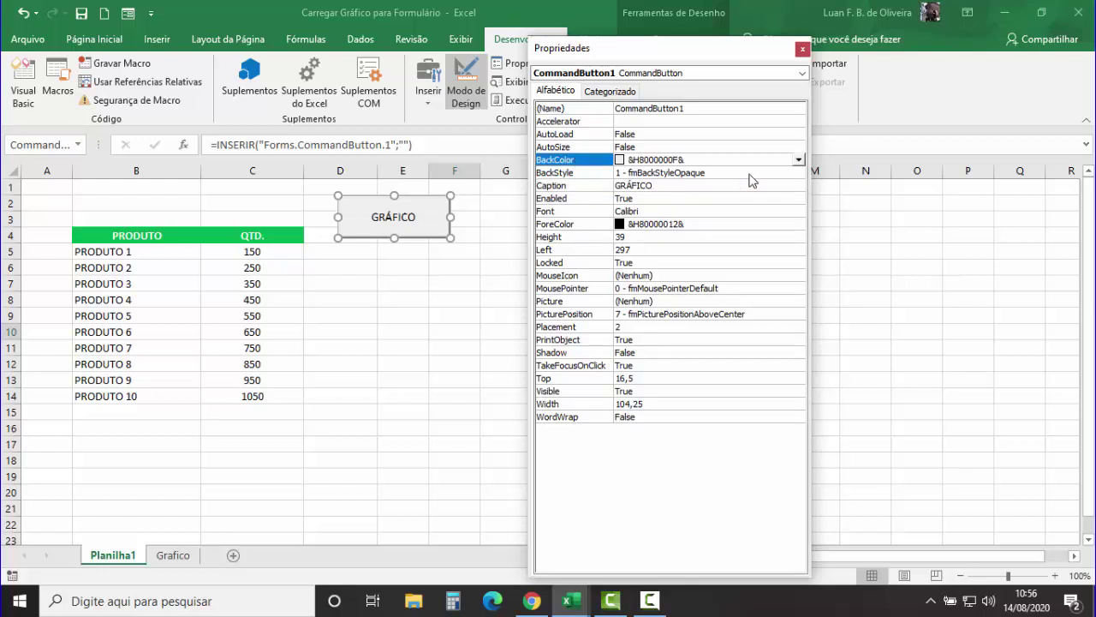
pyautogui.click(798, 160)
pyautogui.click(647, 178)
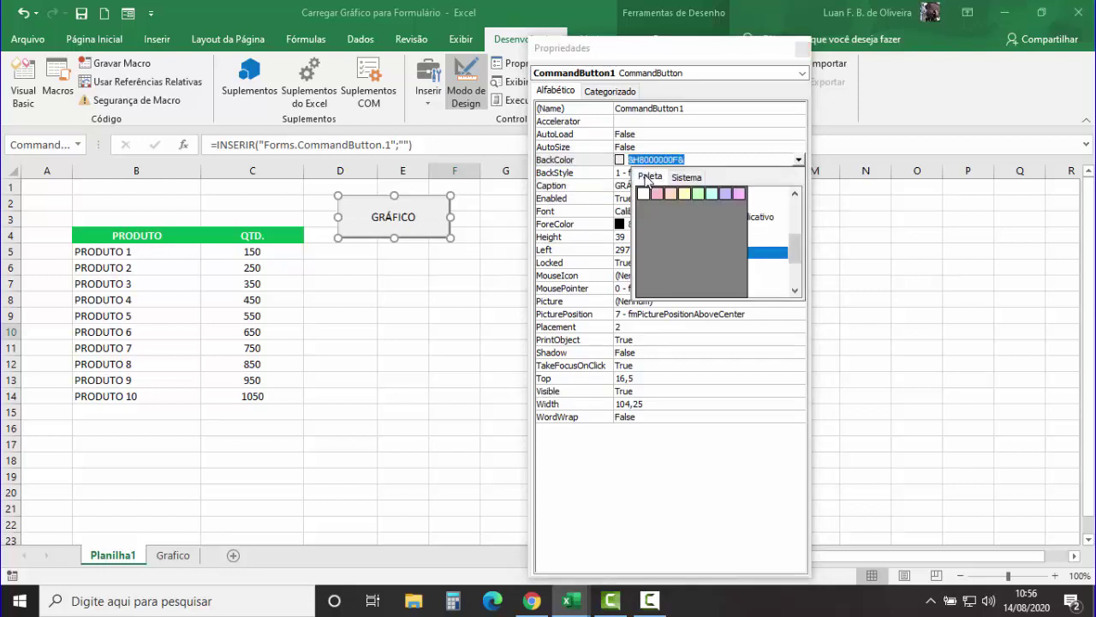
pyautogui.click(722, 220)
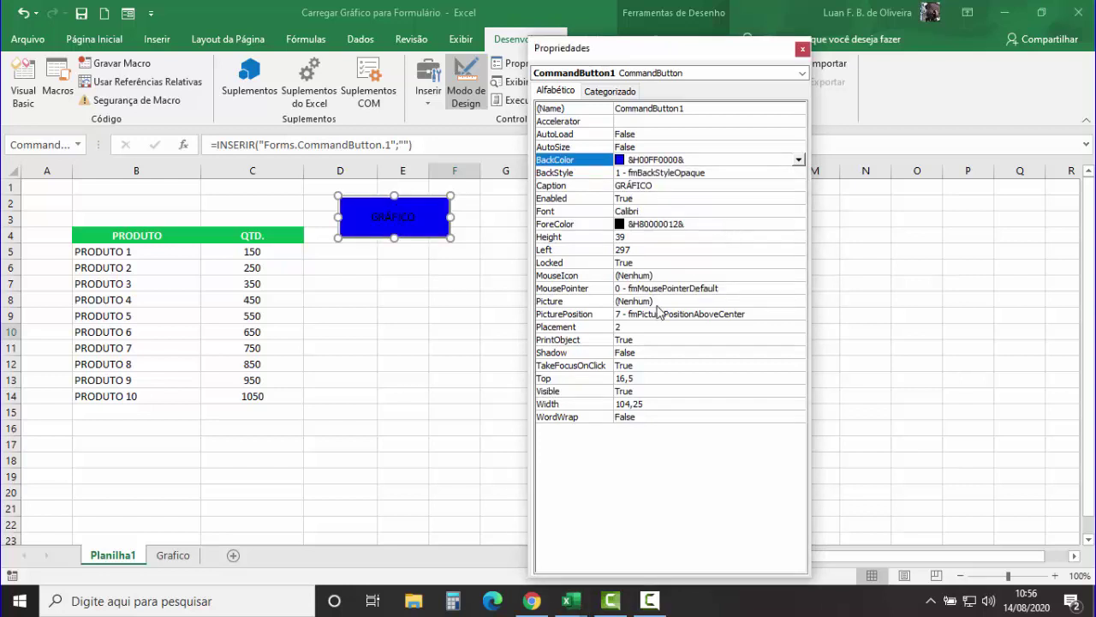
# - Make the button's font bold at 14 points
pyautogui.click(562, 212)
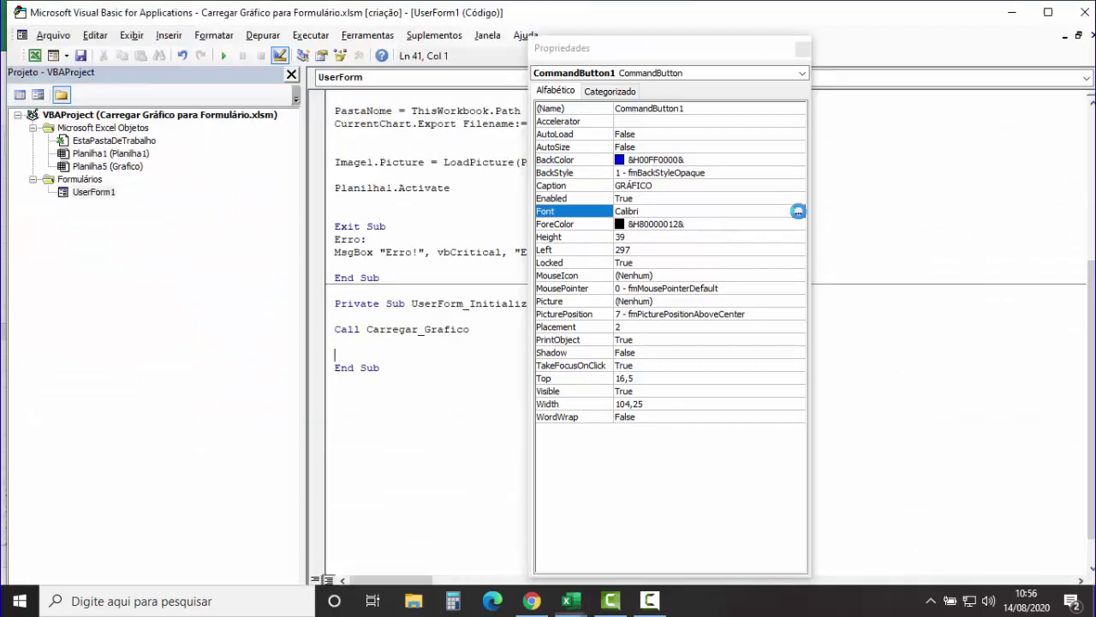
pyautogui.click(798, 210)
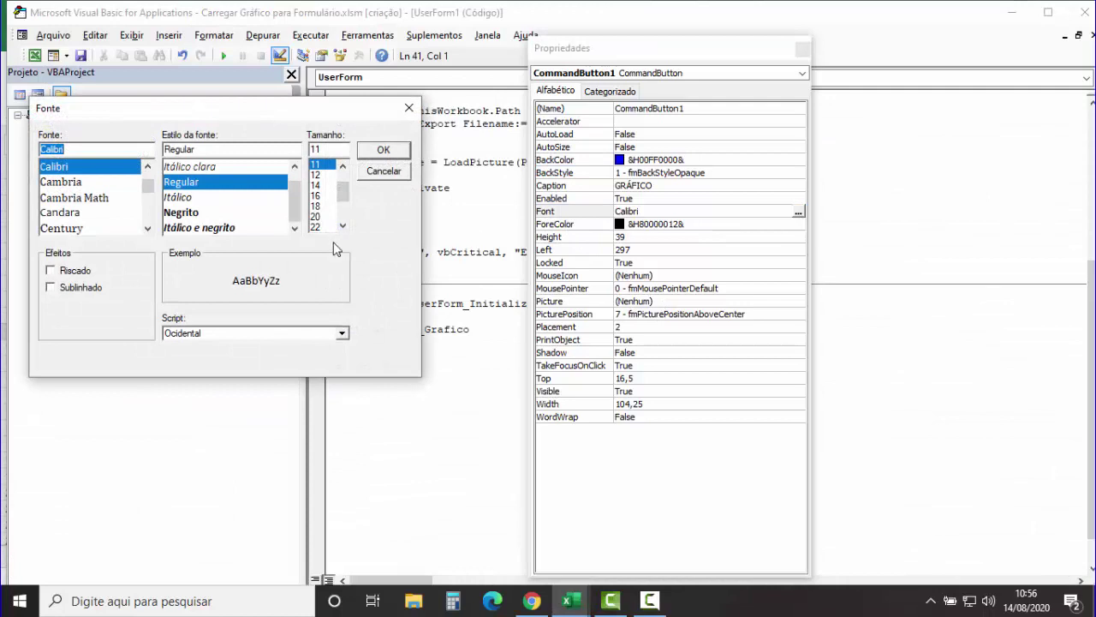
pyautogui.click(180, 213)
pyautogui.click(316, 185)
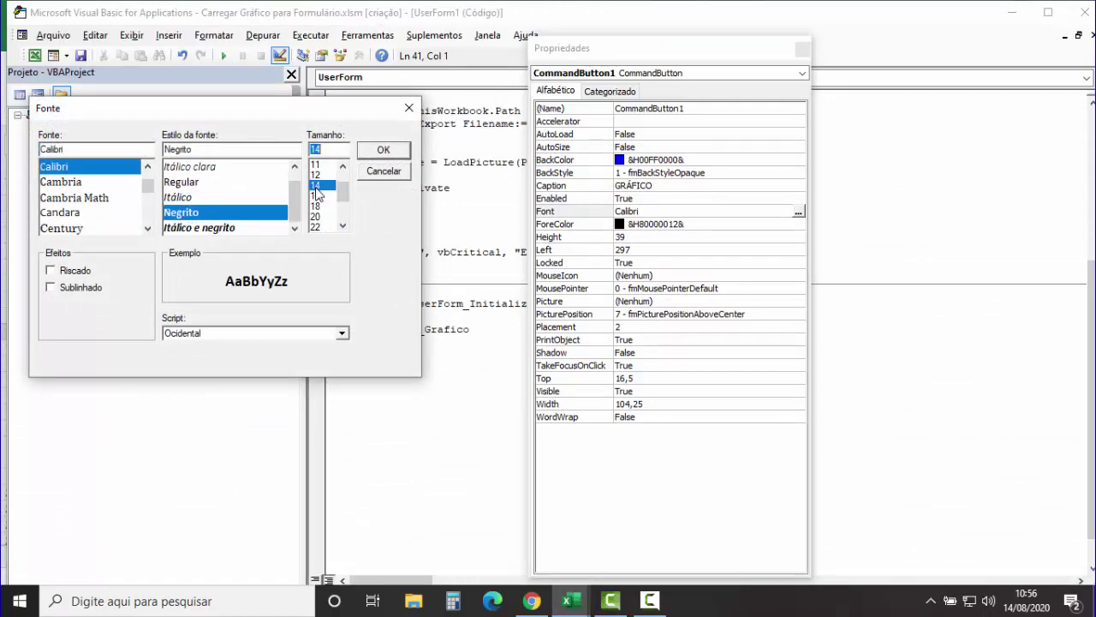
pyautogui.click(385, 151)
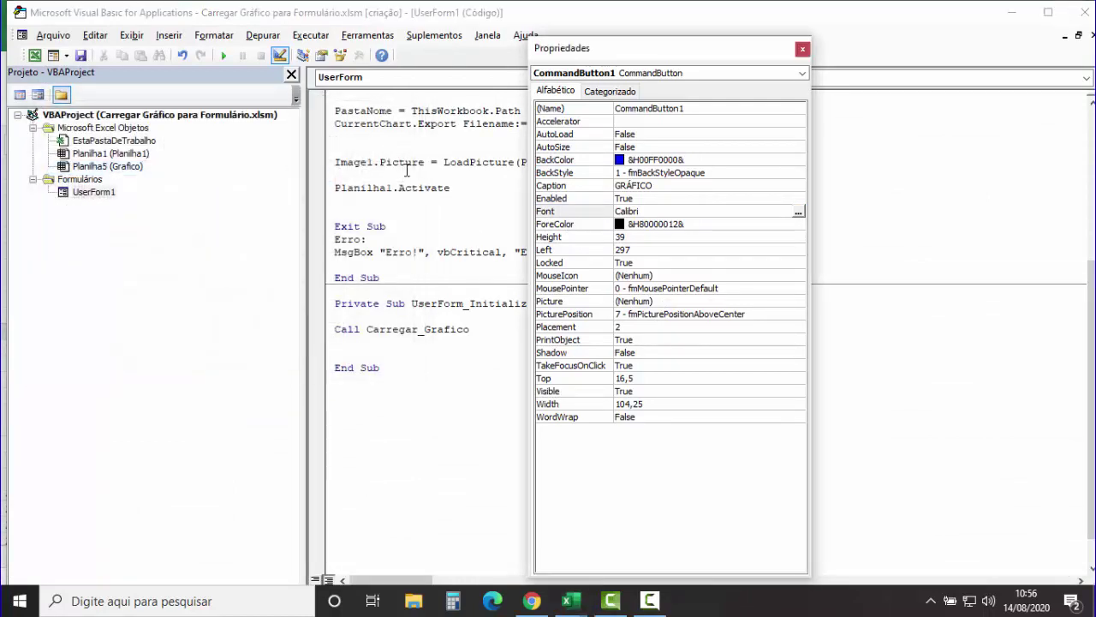
# - Set the button's ForeColor to white and close the Properties window
pyautogui.click(565, 226)
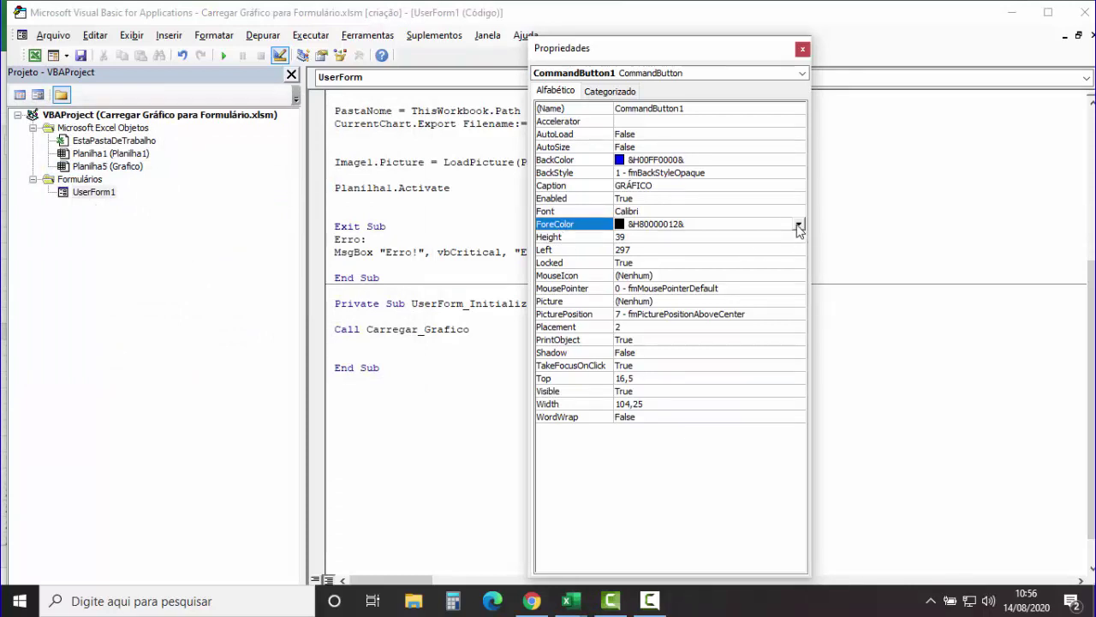
pyautogui.click(798, 224)
pyautogui.click(656, 243)
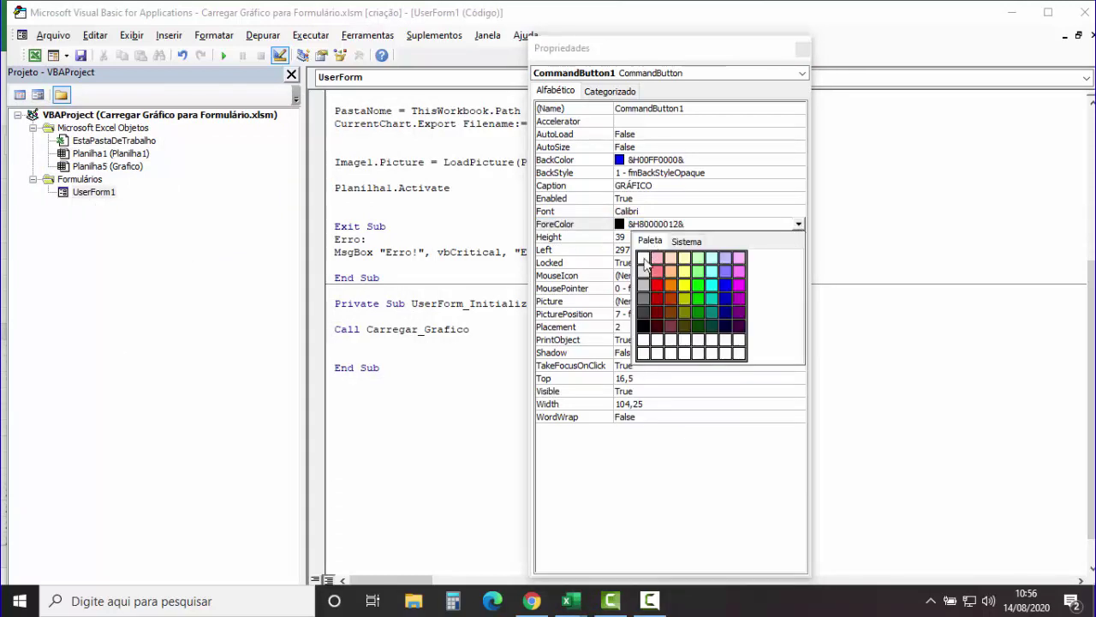
pyautogui.click(643, 261)
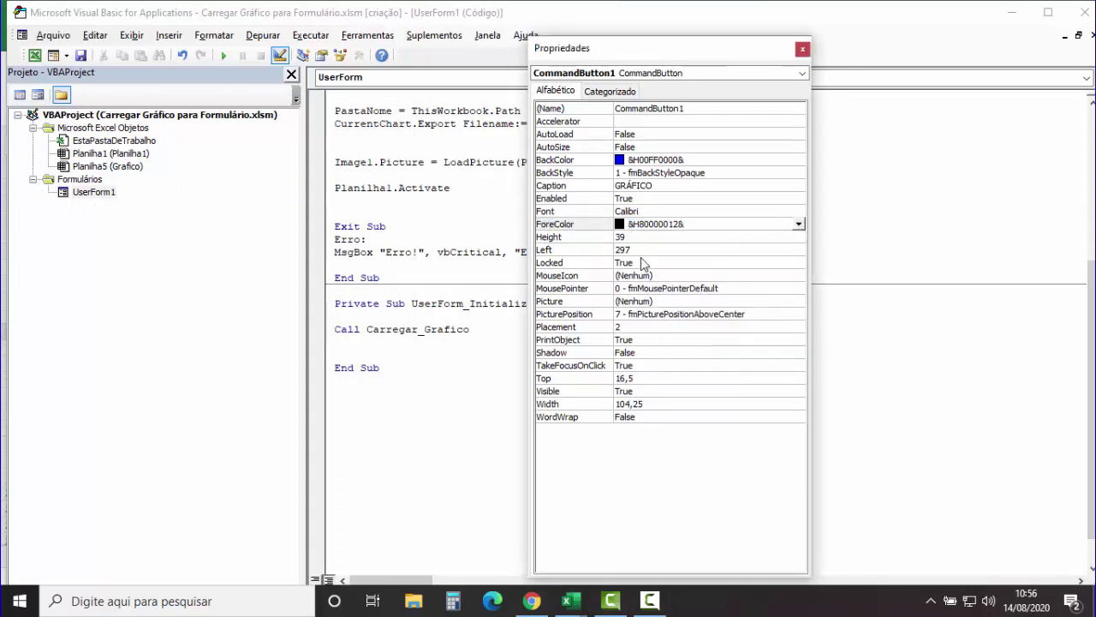
pyautogui.click(803, 49)
pyautogui.click(33, 56)
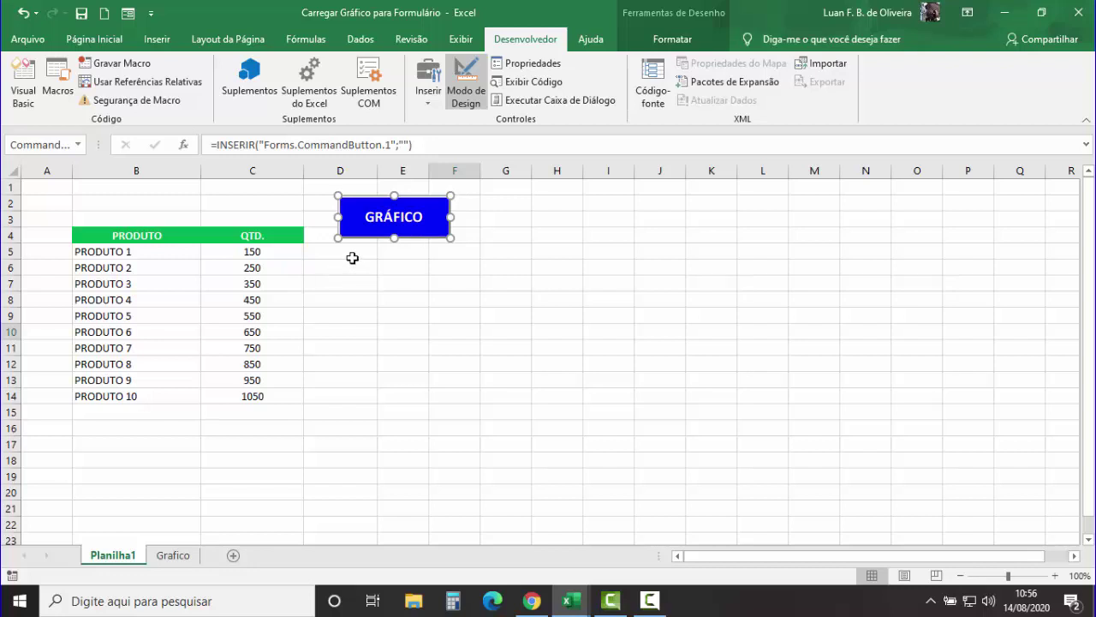
# - Add UserForm1.Show to CommandButton1_Click and turn off design mode in Excel
pyautogui.doubleClick(394, 220)
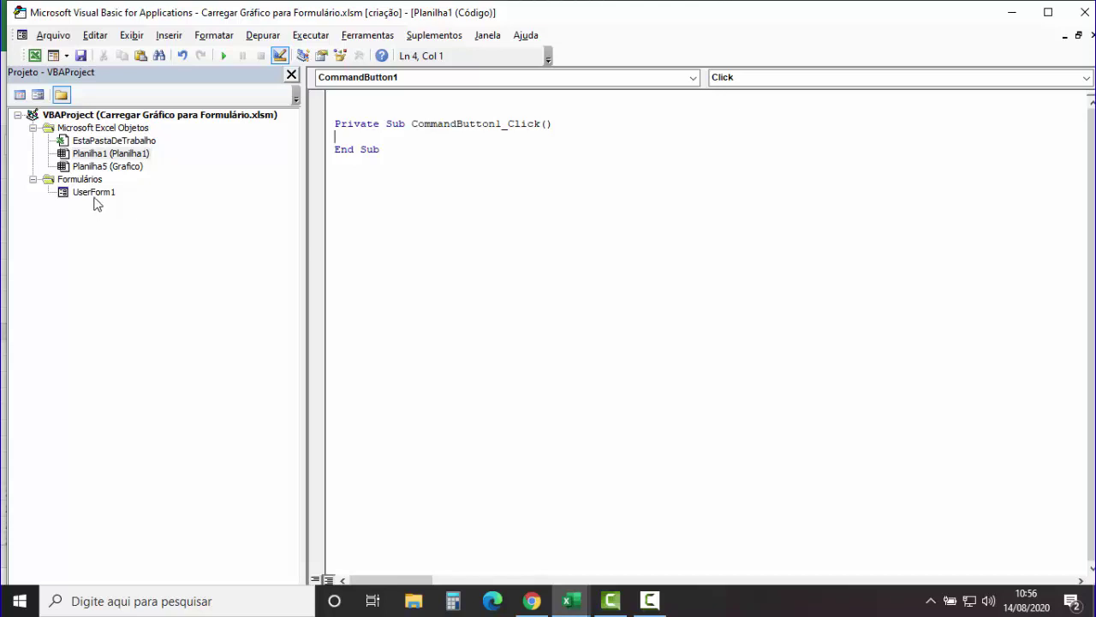
pyautogui.press('Return')
pyautogui.write('US')
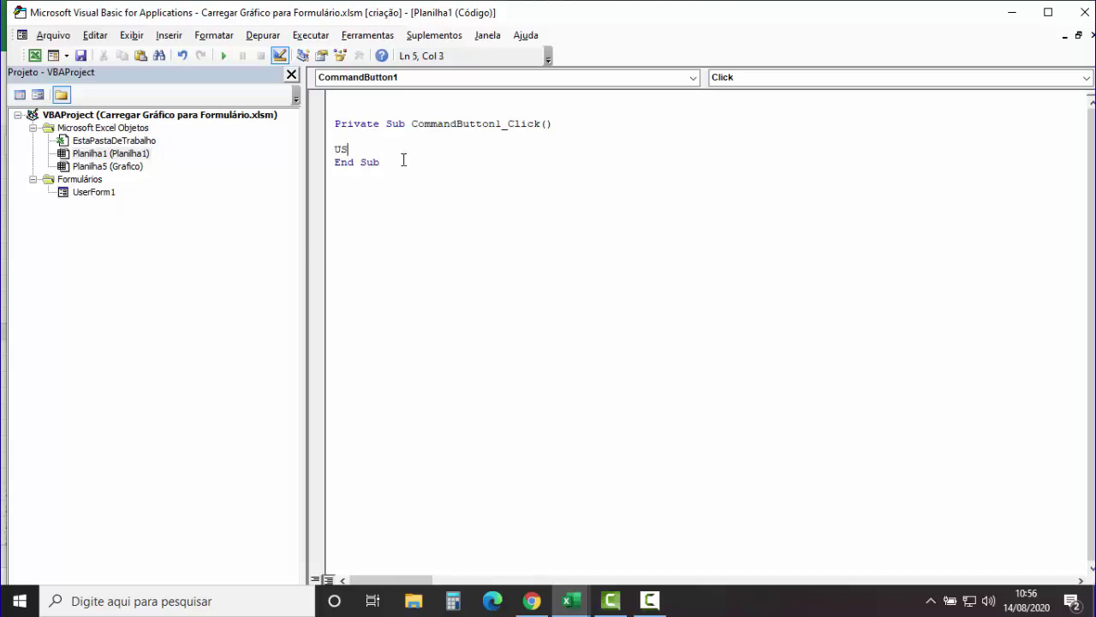
pyautogui.write('ERFORM1.')
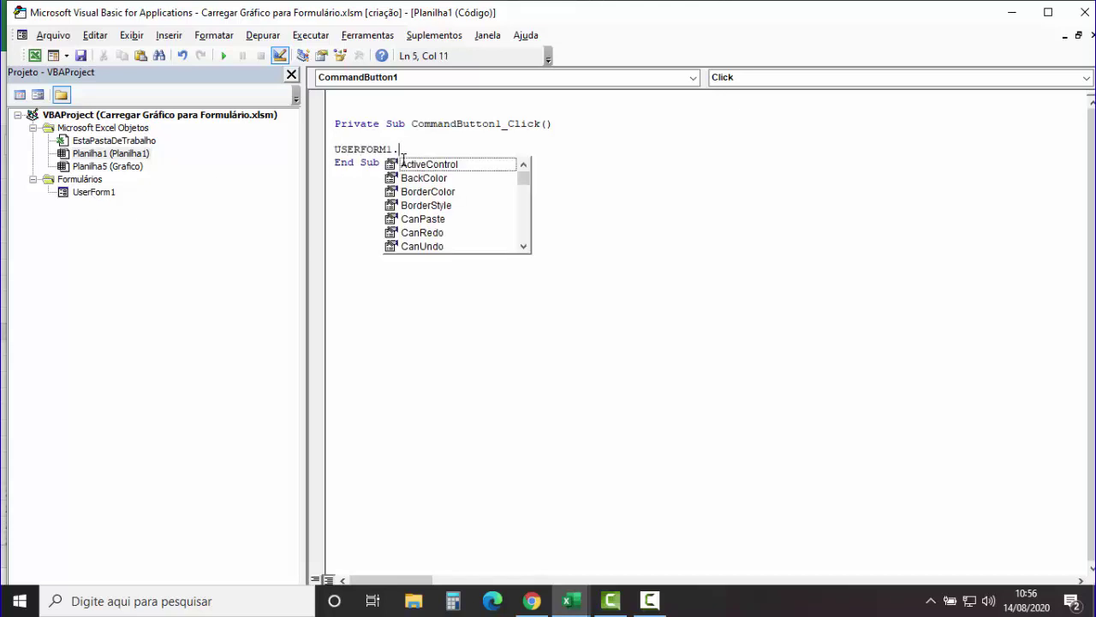
pyautogui.write('SHO')
pyautogui.press('Return')
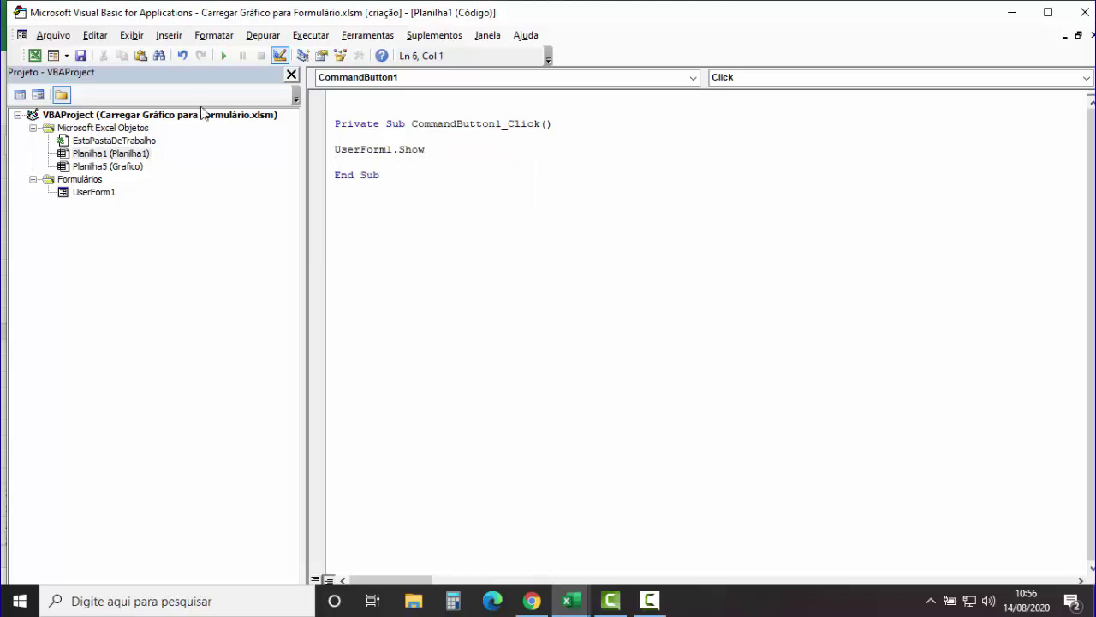
pyautogui.click(34, 55)
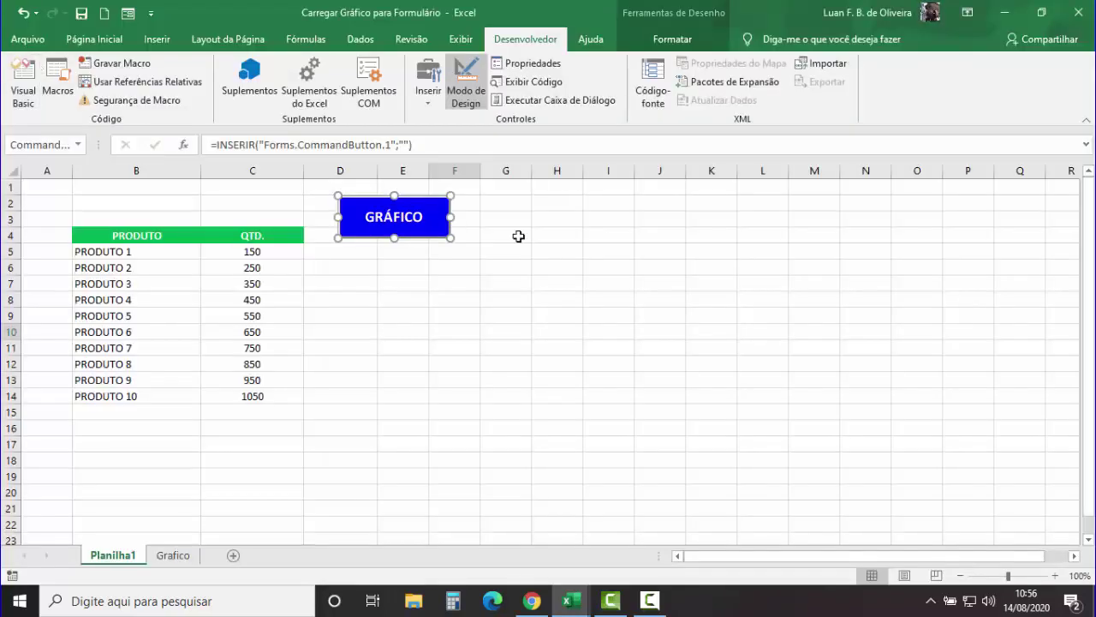
pyautogui.click(465, 85)
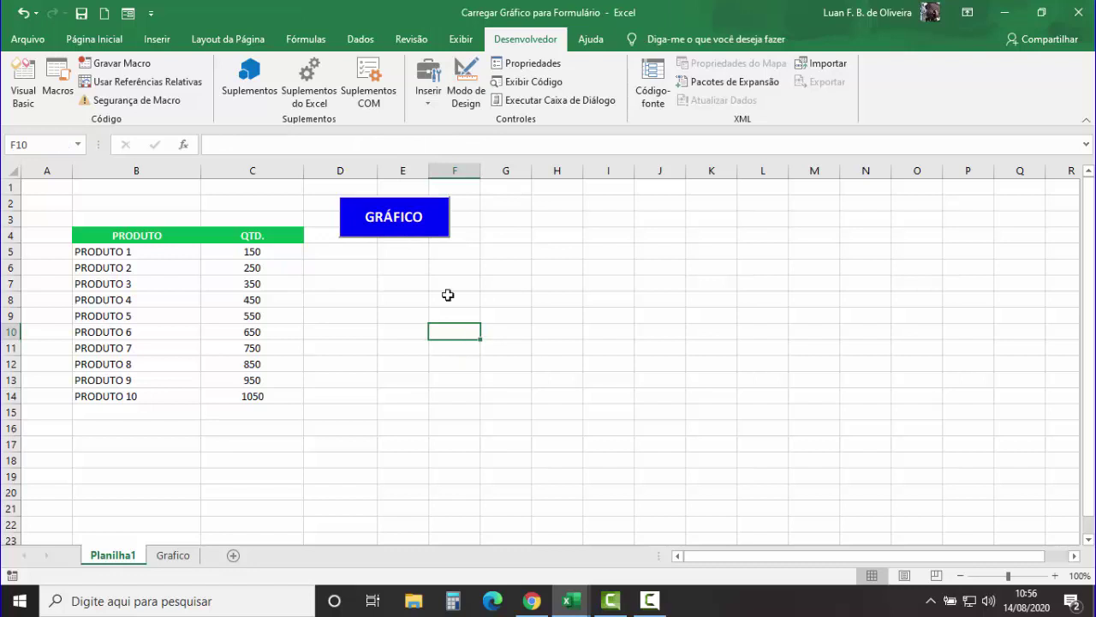
# - Test GRÁFICO to see the QTD. chart form, then reopen UserForm1 in the editor
pyautogui.click(397, 220)
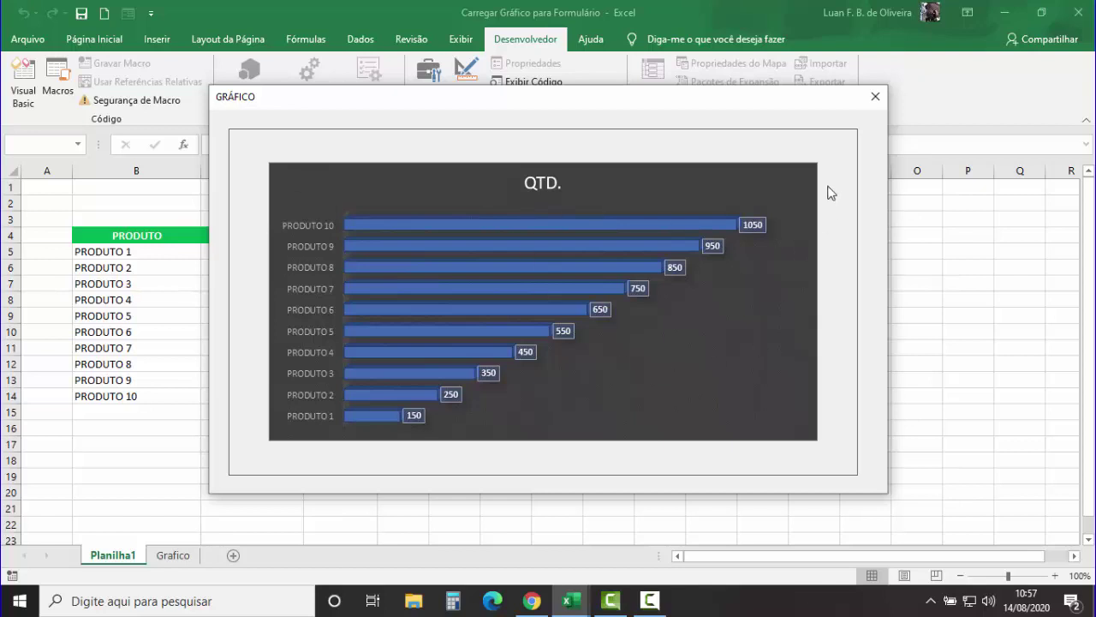
pyautogui.click(870, 101)
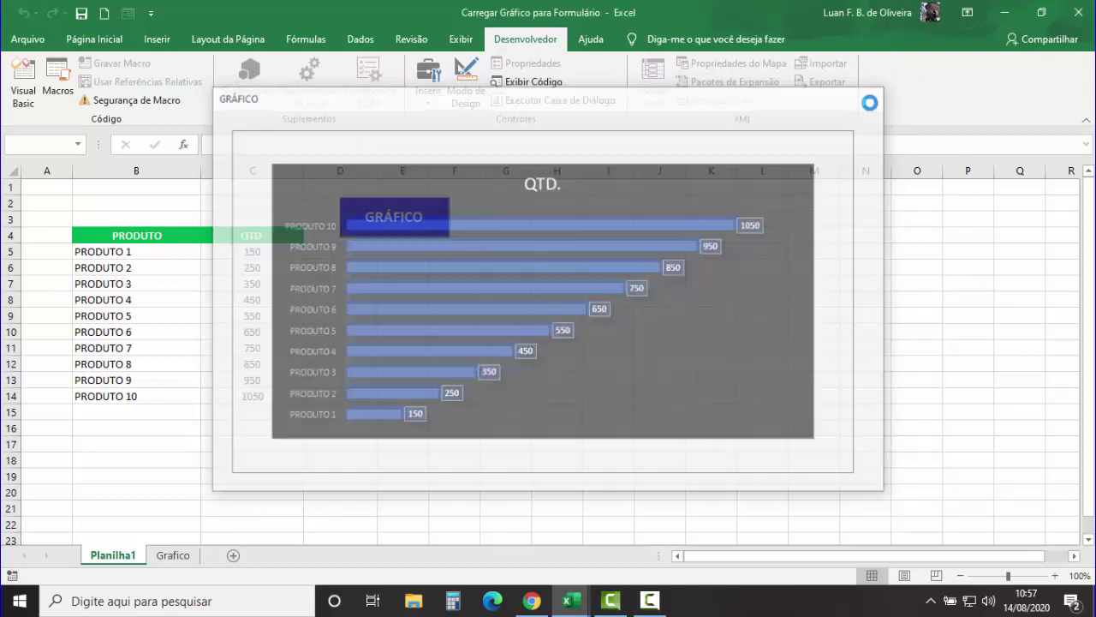
pyautogui.click(38, 89)
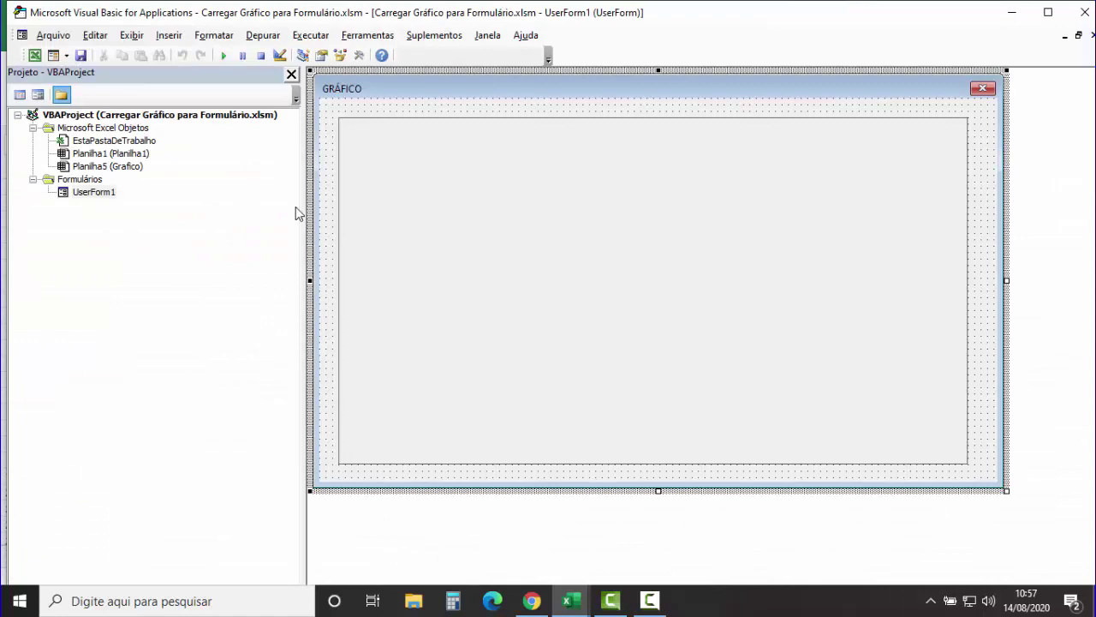
# - Change Image1's PictureSizeMode through its Properties window
pyautogui.click(526, 226)
pyautogui.rightClick(528, 223)
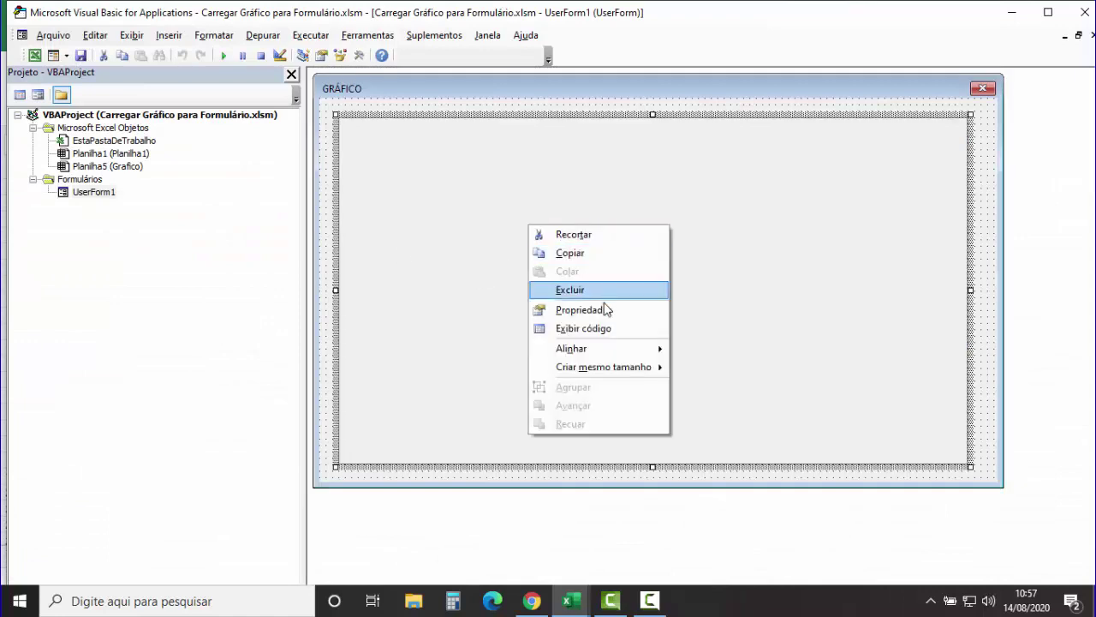
pyautogui.click(548, 310)
pyautogui.click(788, 316)
pyautogui.scroll(-2, 788, 317)
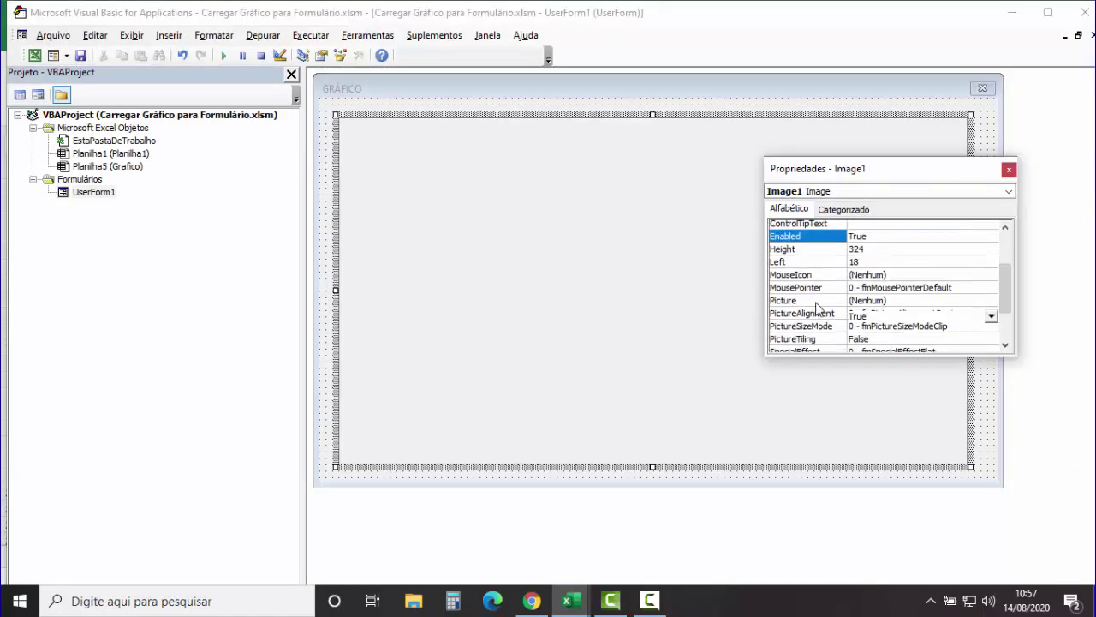
pyautogui.scroll(-1, 788, 317)
pyautogui.click(827, 291)
pyautogui.click(992, 291)
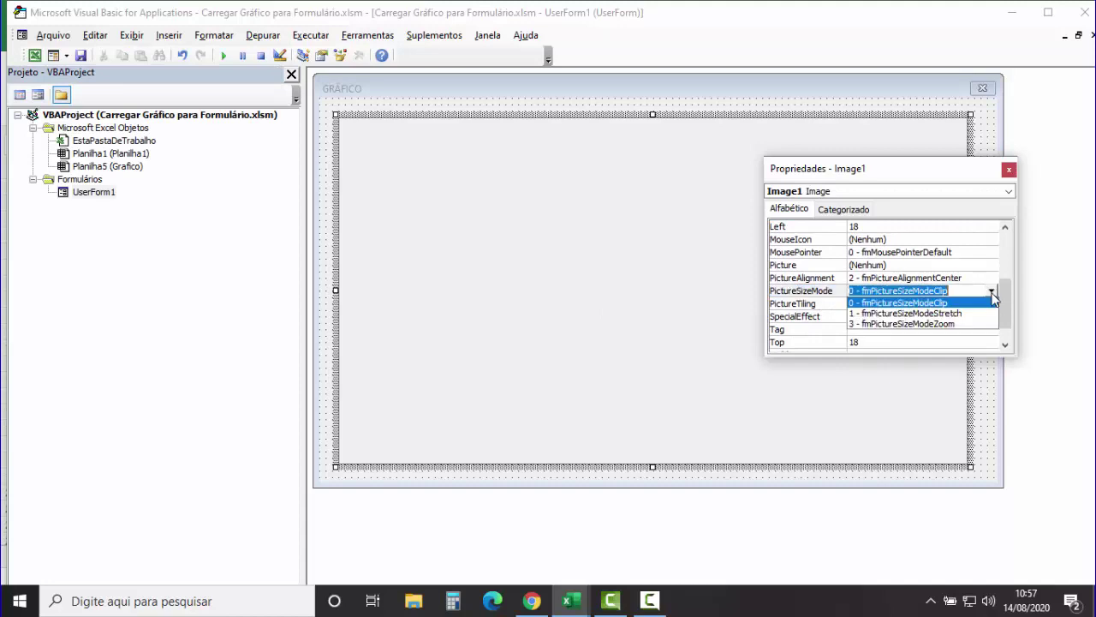
pyautogui.click(967, 314)
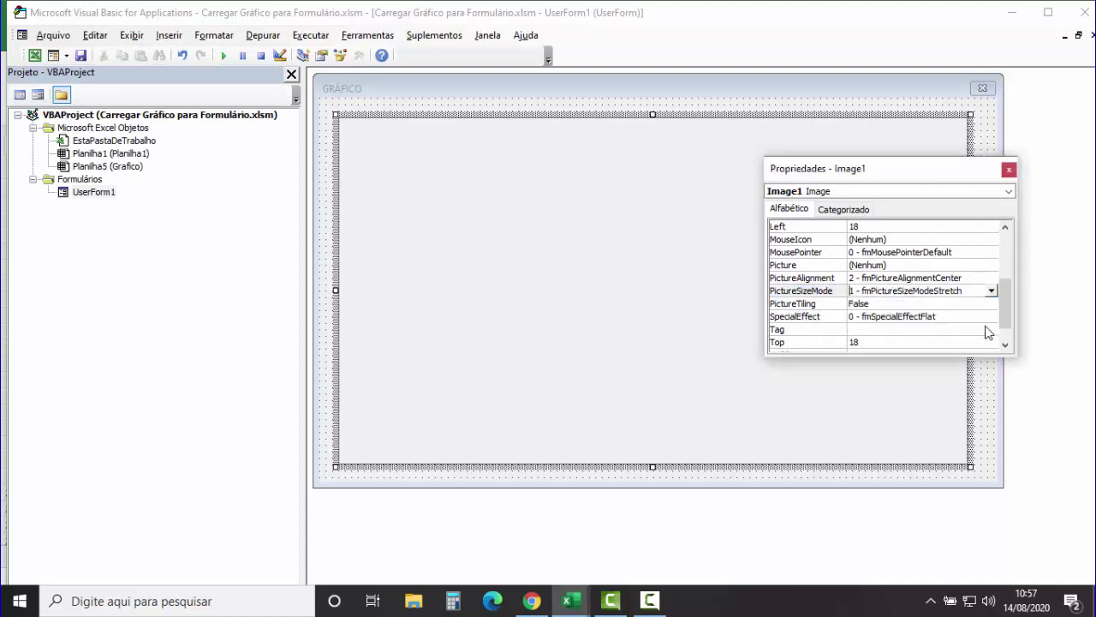
pyautogui.click(331, 206)
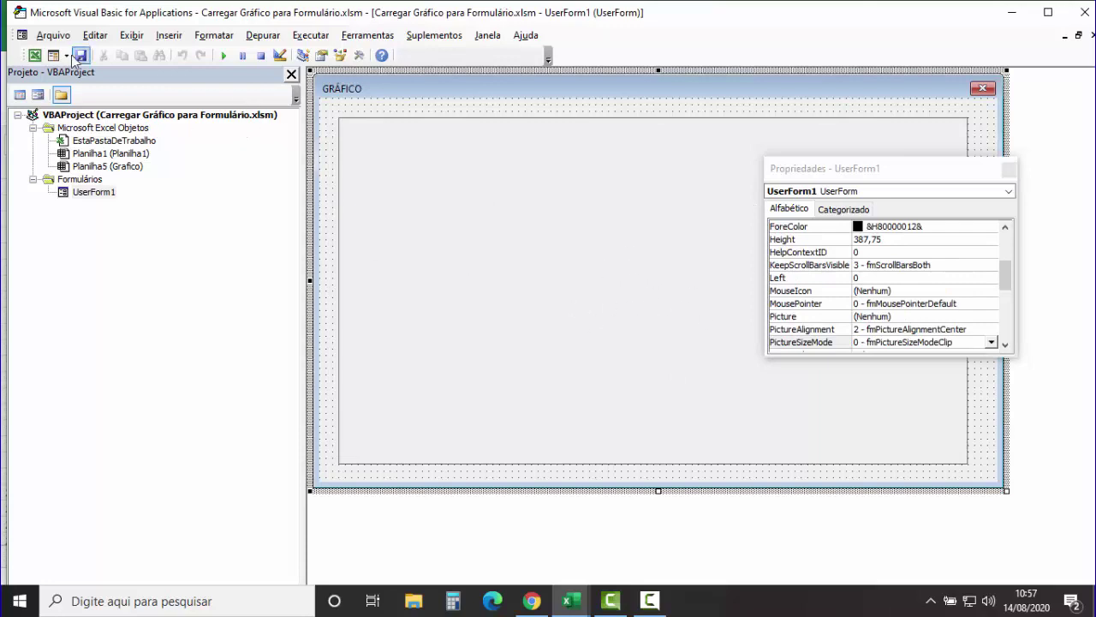
# - Test the GRÁFICO form from Planilha1, then return to the form design
pyautogui.click(35, 55)
pyautogui.click(397, 219)
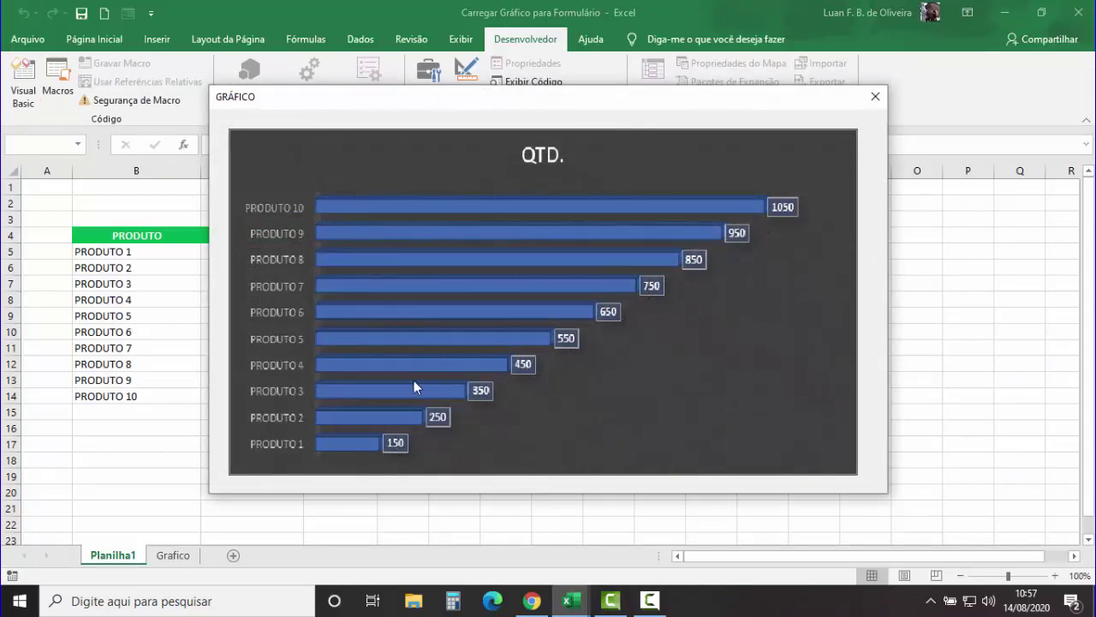
pyautogui.click(875, 98)
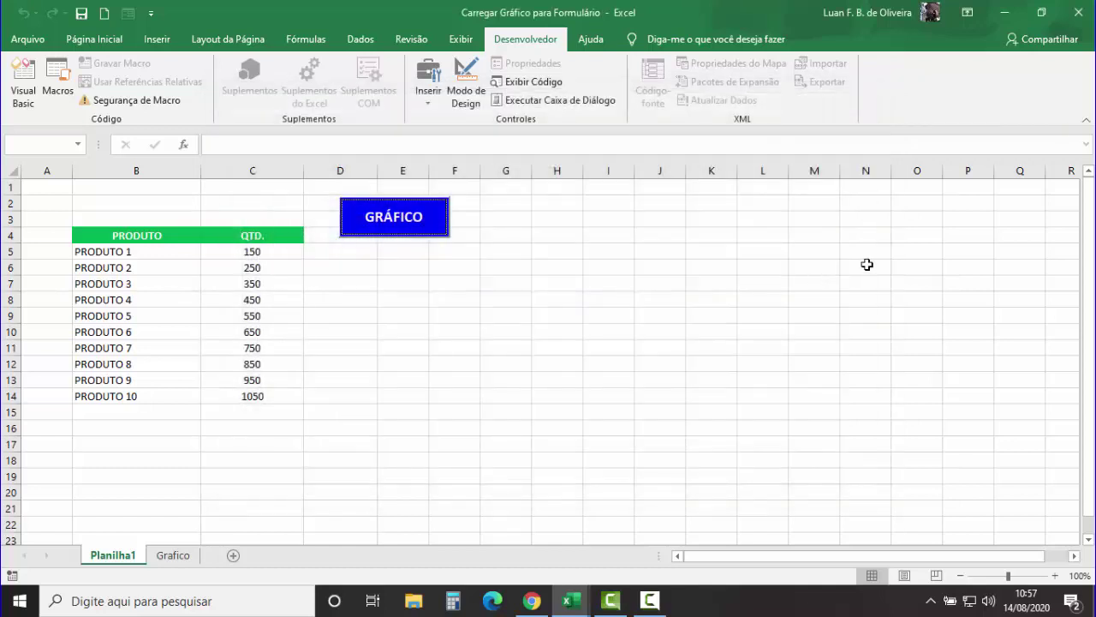
pyautogui.click(23, 81)
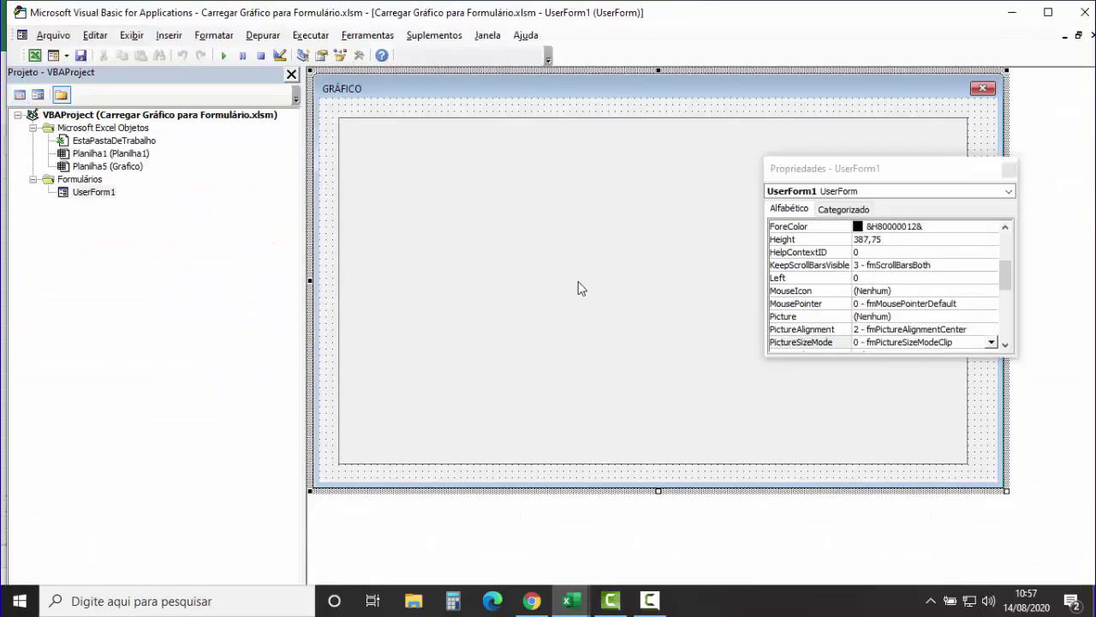
# - Set Image1's PictureSizeMode to 0 - fmPictureSizeModeClip and return to Excel
pyautogui.click(578, 288)
pyautogui.doubleClick(814, 342)
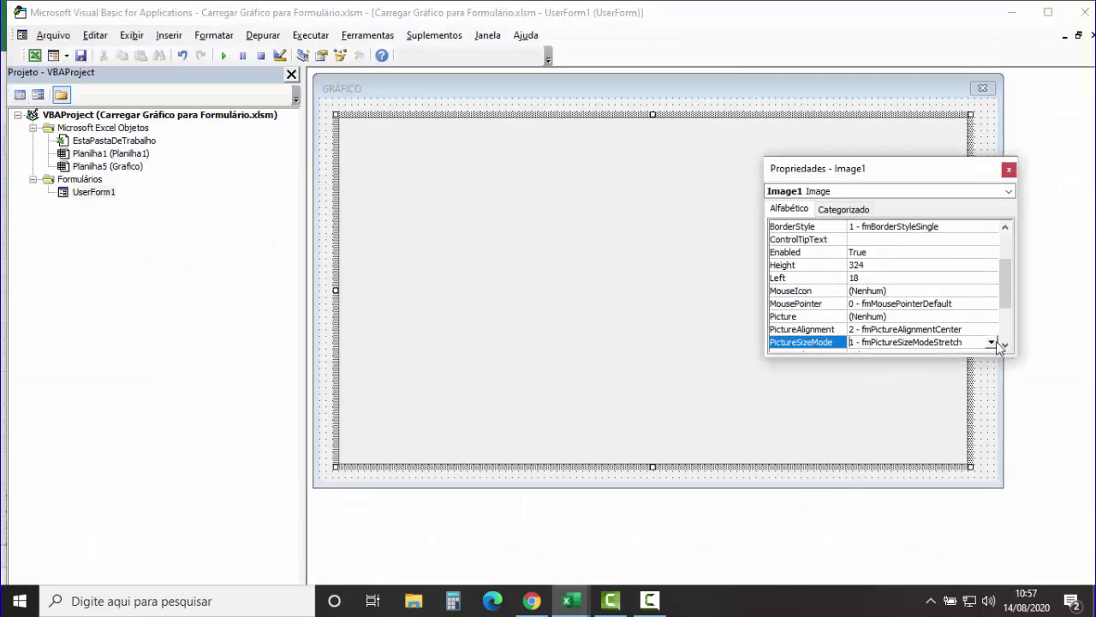
pyautogui.click(996, 341)
pyautogui.click(942, 355)
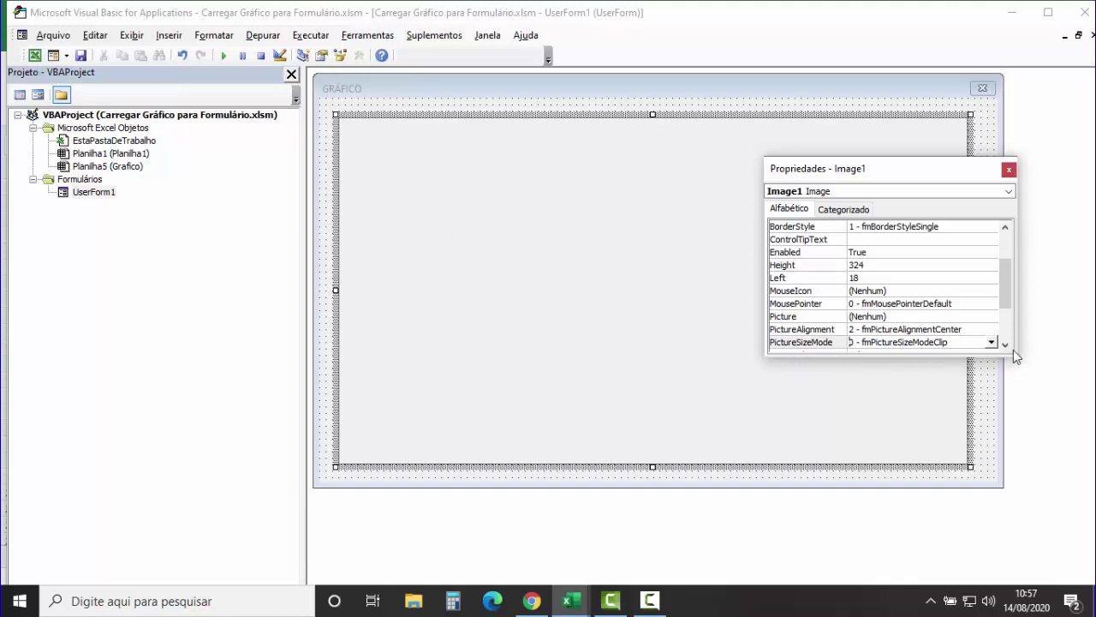
pyautogui.click(34, 55)
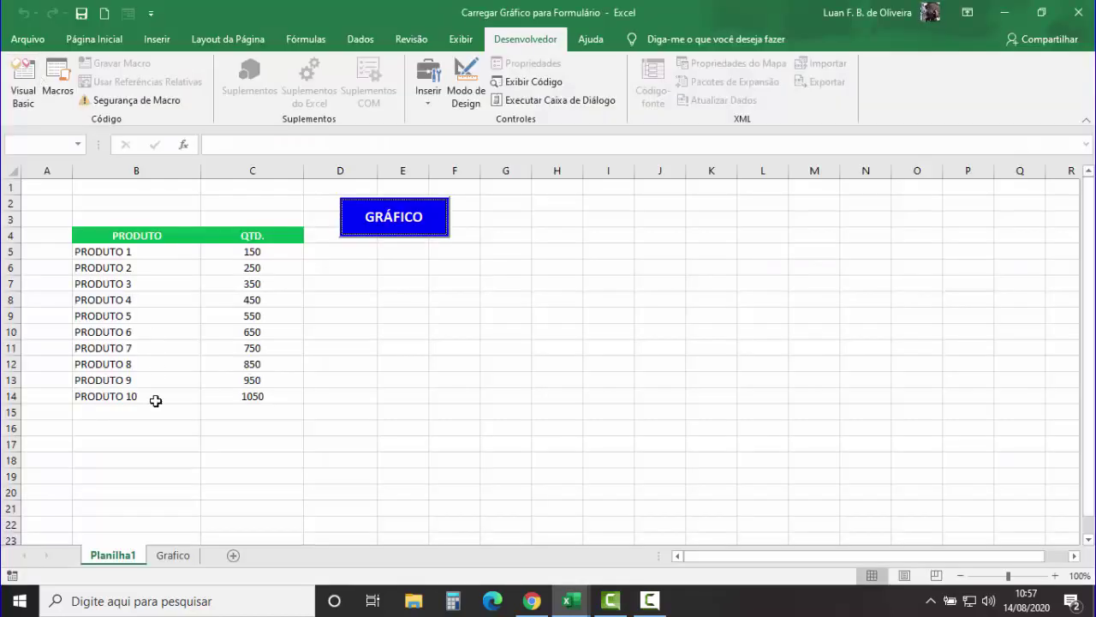
# - Enlarge the Grafico sheet's chart toward the lower right and test it in the GRÁFICO form
pyautogui.click(176, 555)
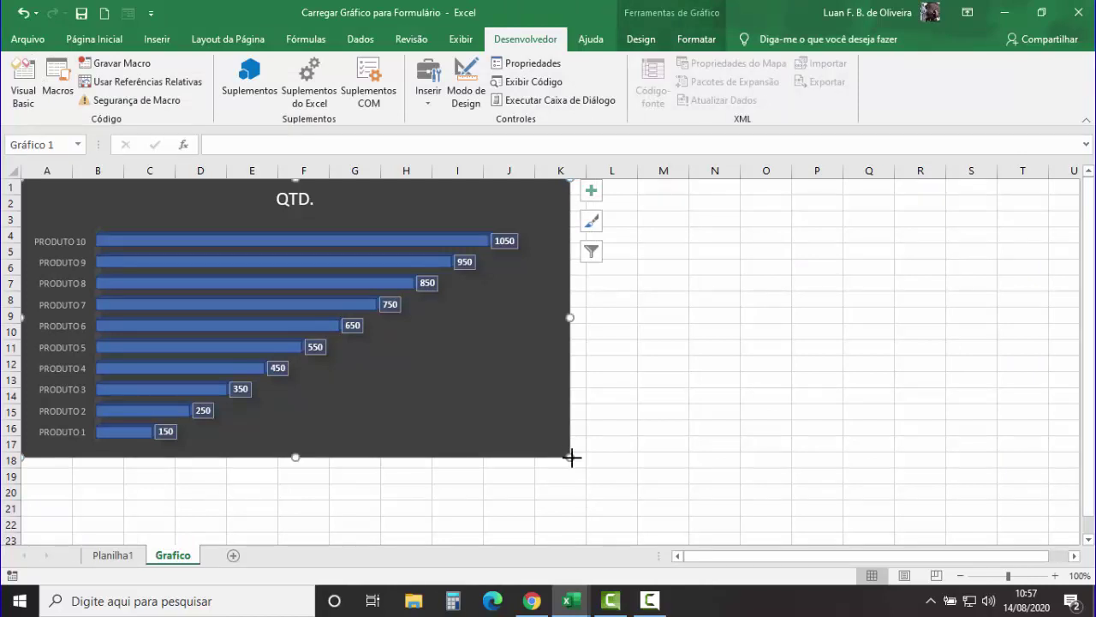
pyautogui.moveTo(571, 458); pyautogui.dragTo(608, 521)
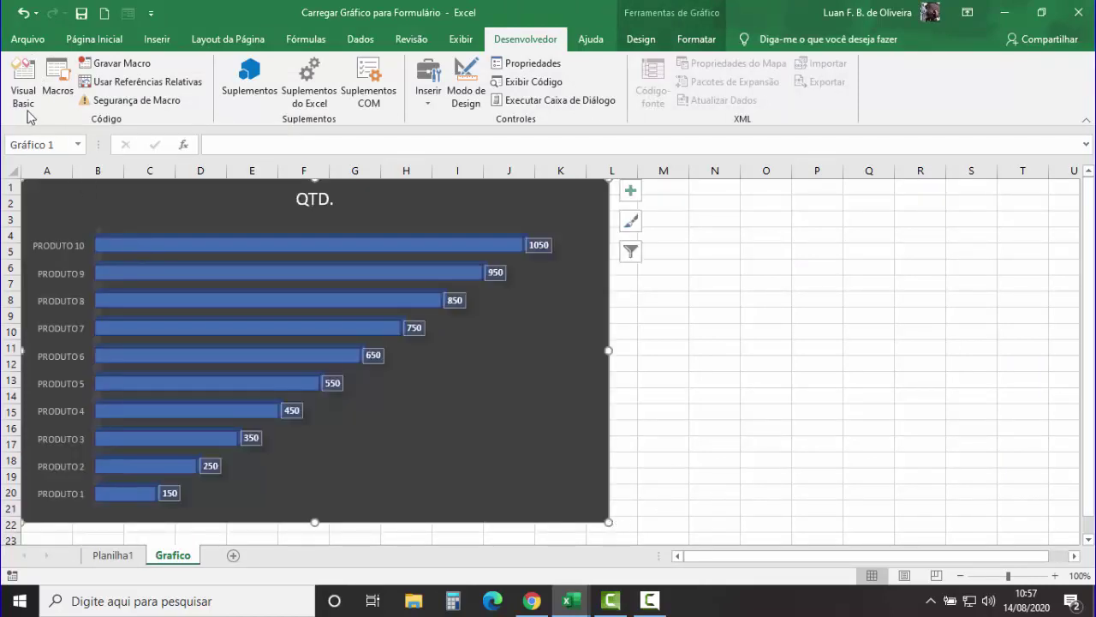
pyautogui.click(99, 556)
pyautogui.click(394, 220)
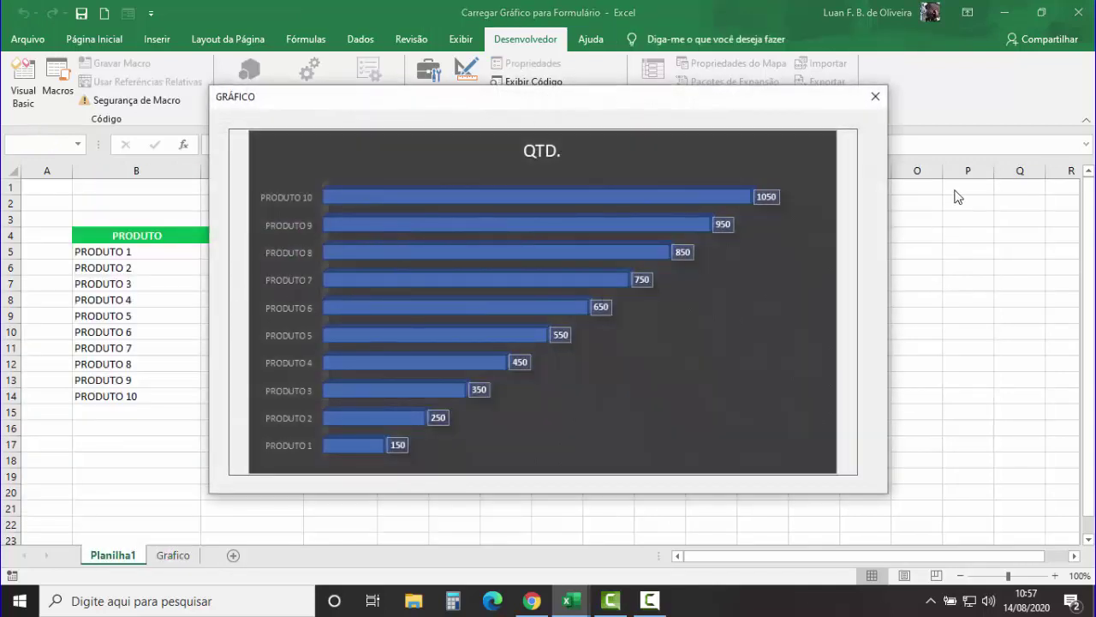
pyautogui.click(875, 98)
# - Widen the chart slightly to the right and recheck it through the GRÁFICO form
pyautogui.click(173, 557)
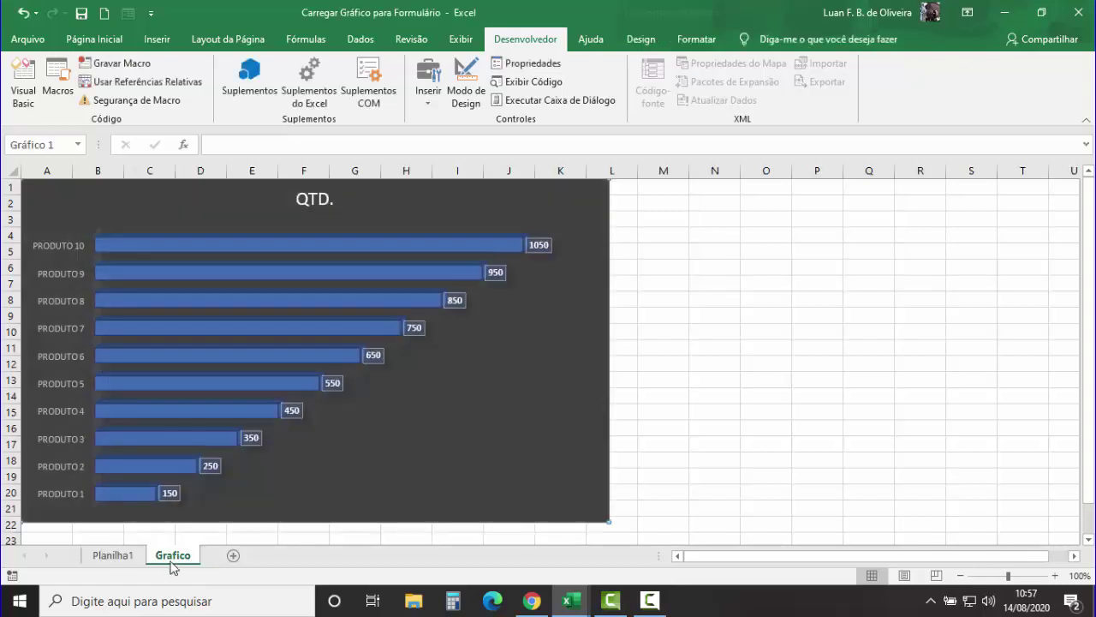
pyautogui.click(587, 328)
pyautogui.moveTo(608, 350); pyautogui.dragTo(631, 350)
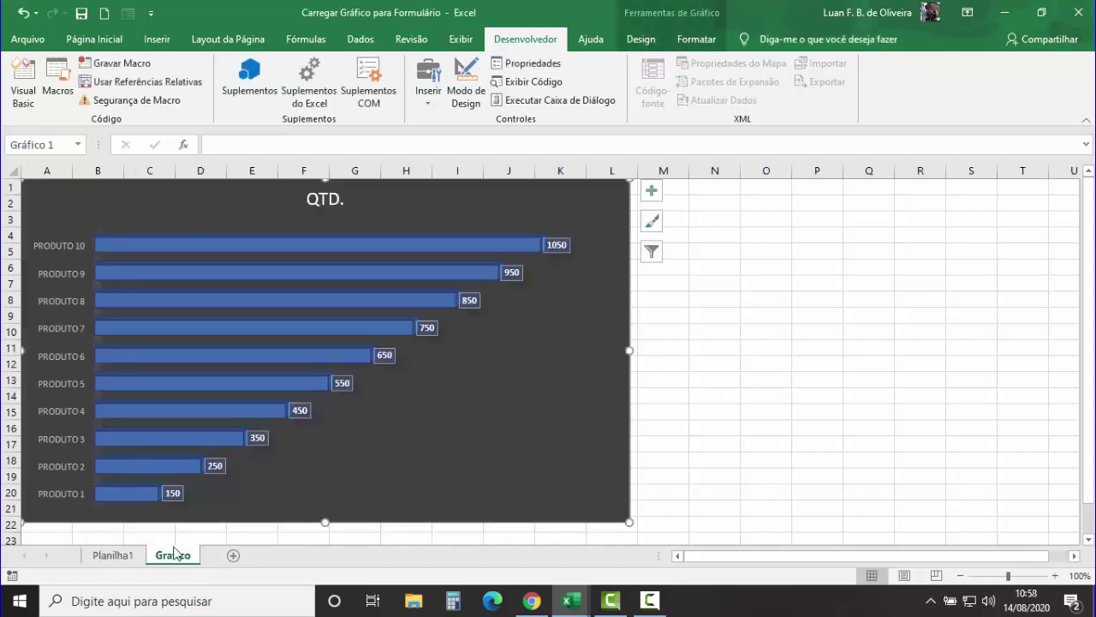
pyautogui.click(112, 555)
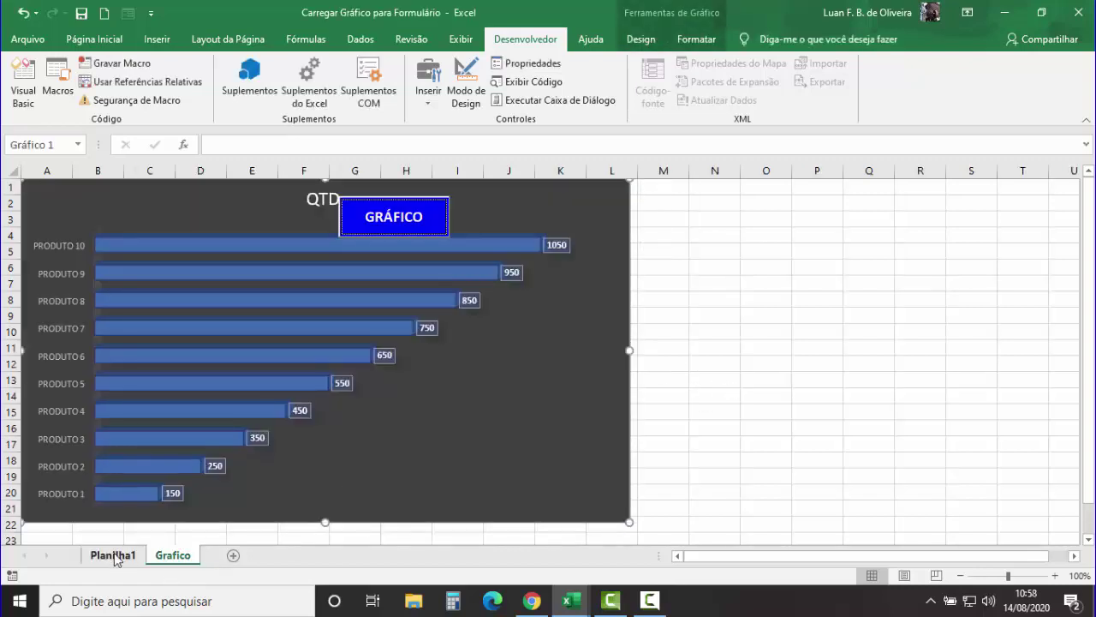
pyautogui.click(376, 215)
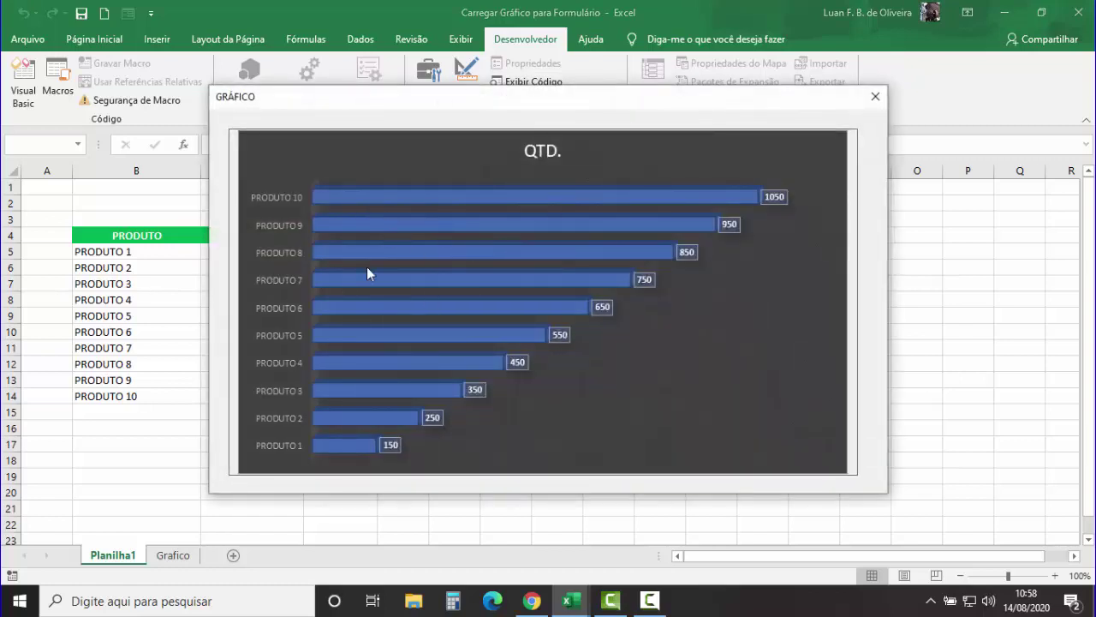
pyautogui.click(874, 101)
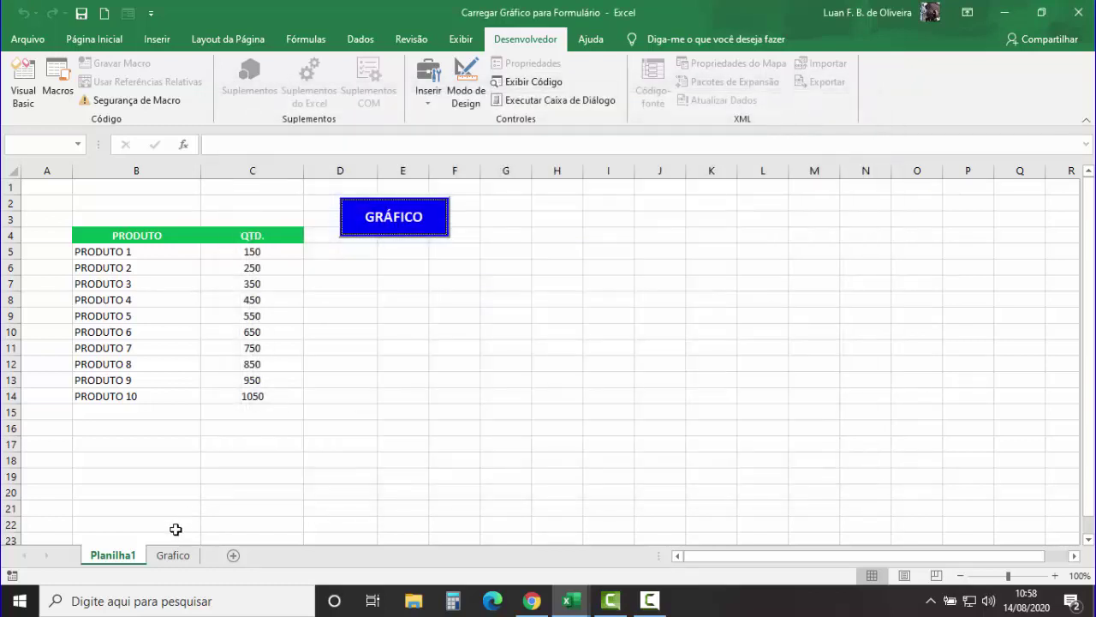
# - Widen the chart a bit more and test the GRÁFICO form again
pyautogui.click(173, 555)
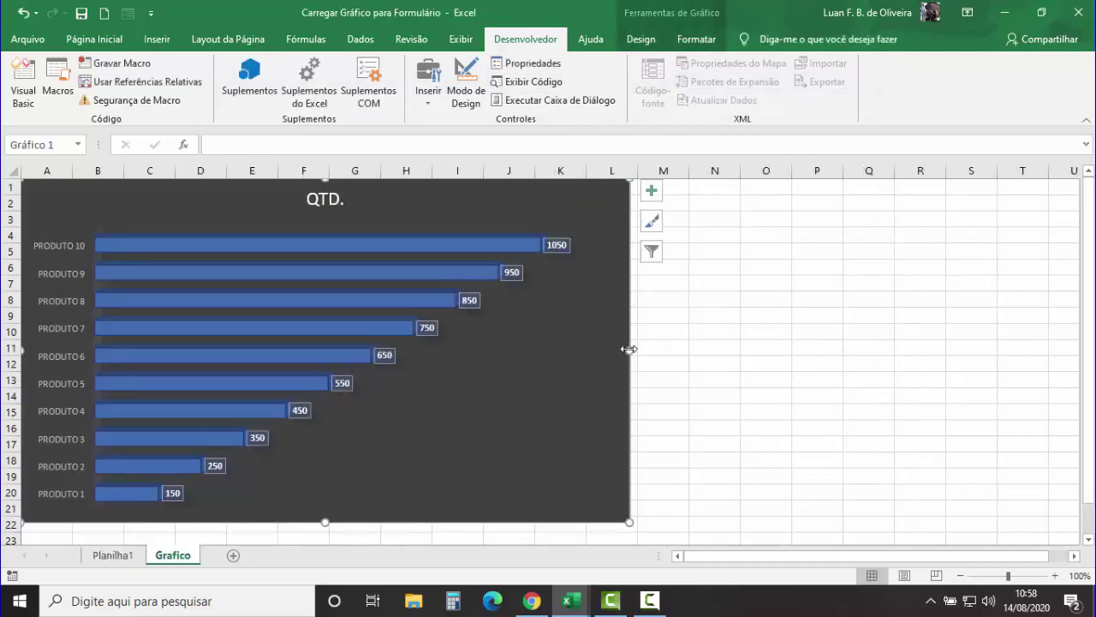
pyautogui.moveTo(632, 349); pyautogui.dragTo(638, 350)
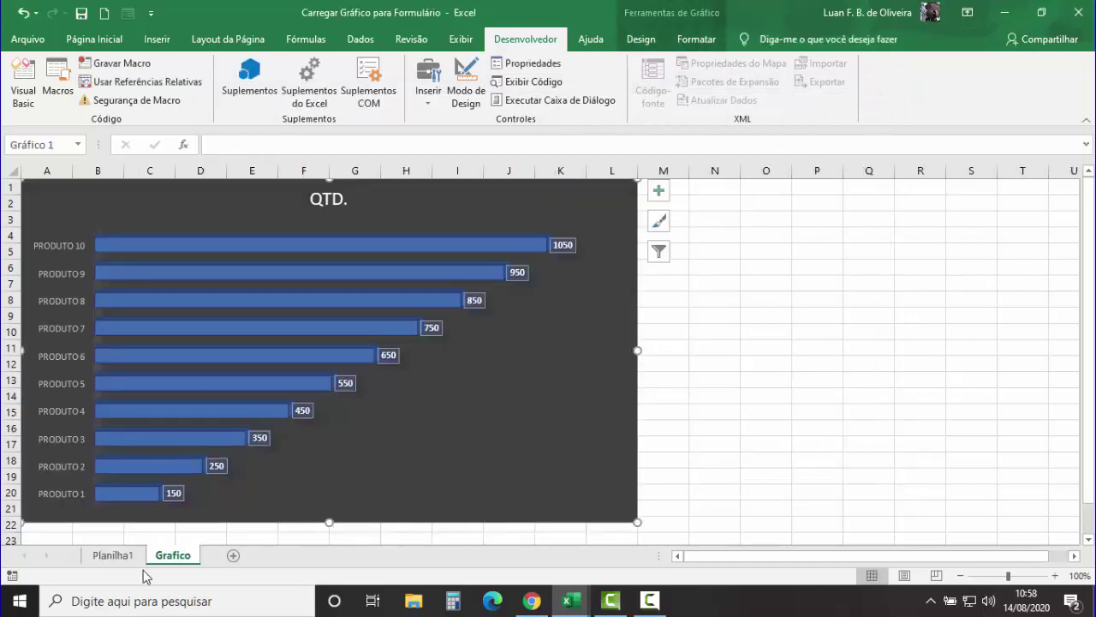
pyautogui.click(112, 555)
pyautogui.click(401, 233)
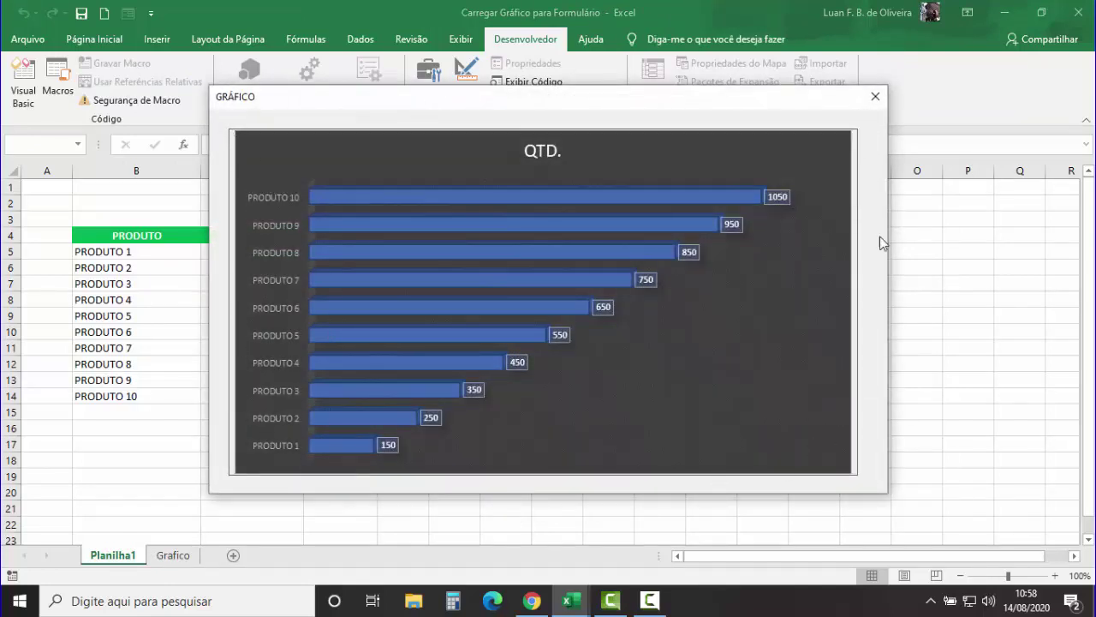
pyautogui.click(875, 97)
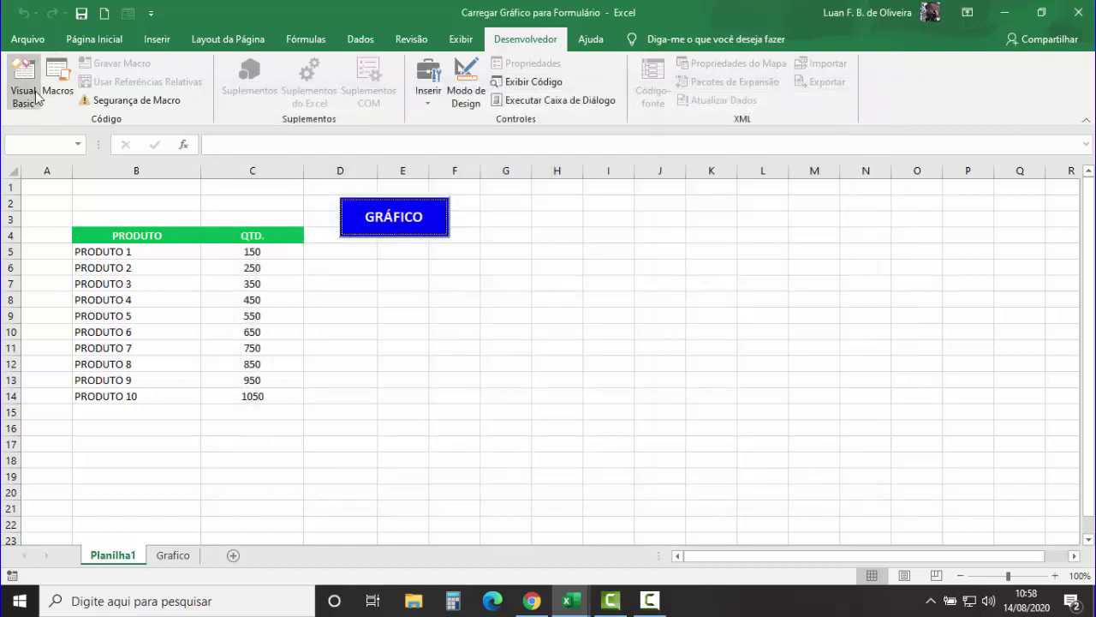
# - Set Image1's PictureSizeMode to 1 - fmPictureSizeModeStretch
pyautogui.click(23, 81)
pyautogui.click(565, 305)
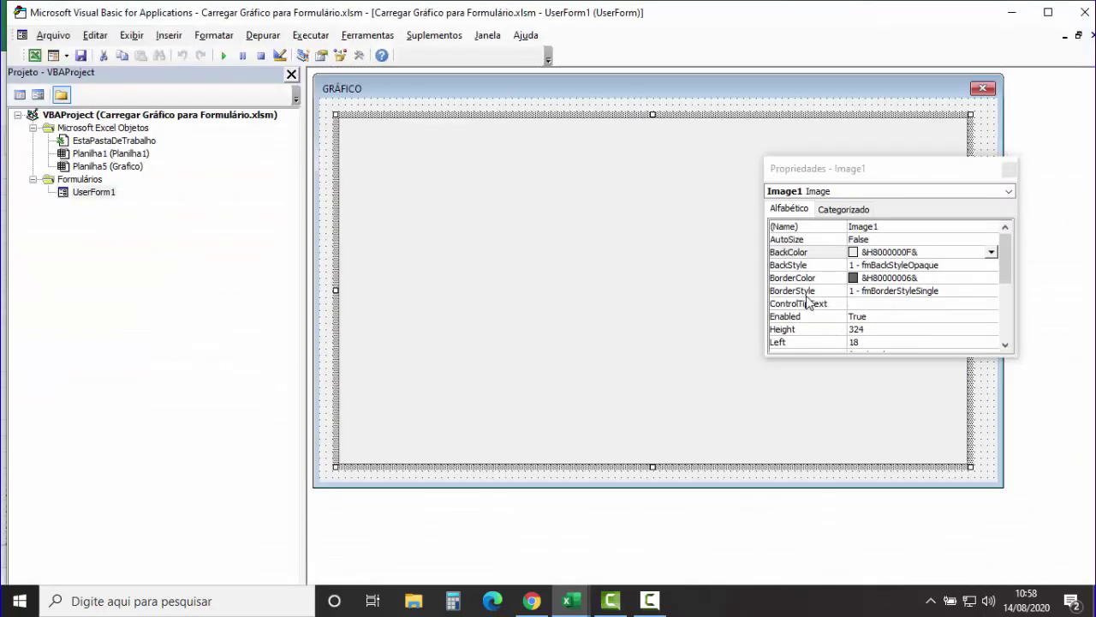
pyautogui.click(794, 332)
pyautogui.scroll(-2, 805, 334)
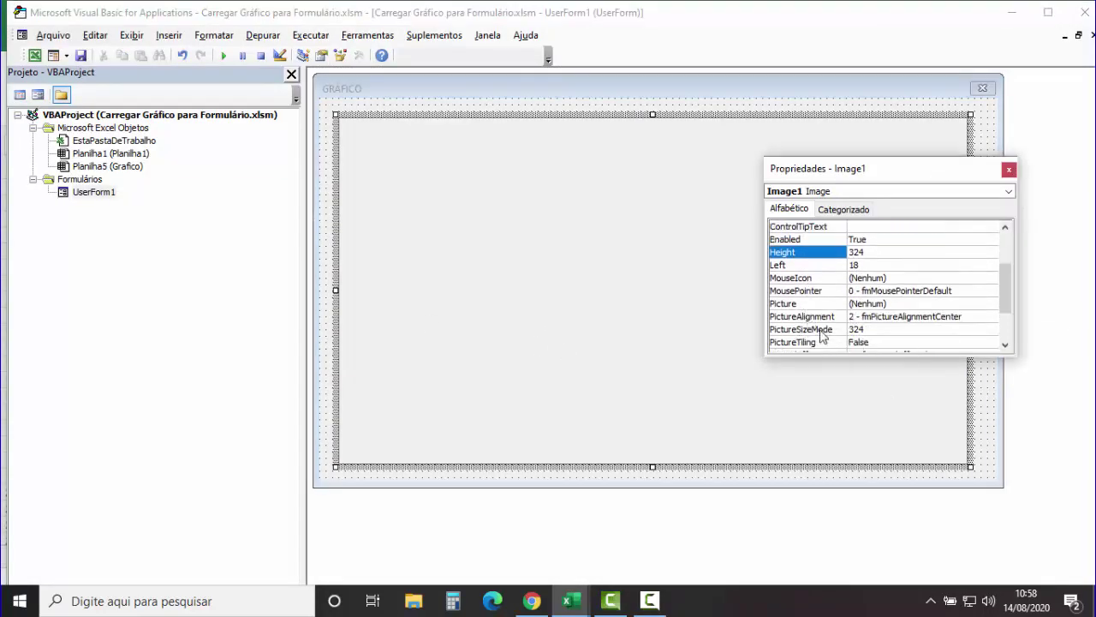
pyautogui.click(820, 332)
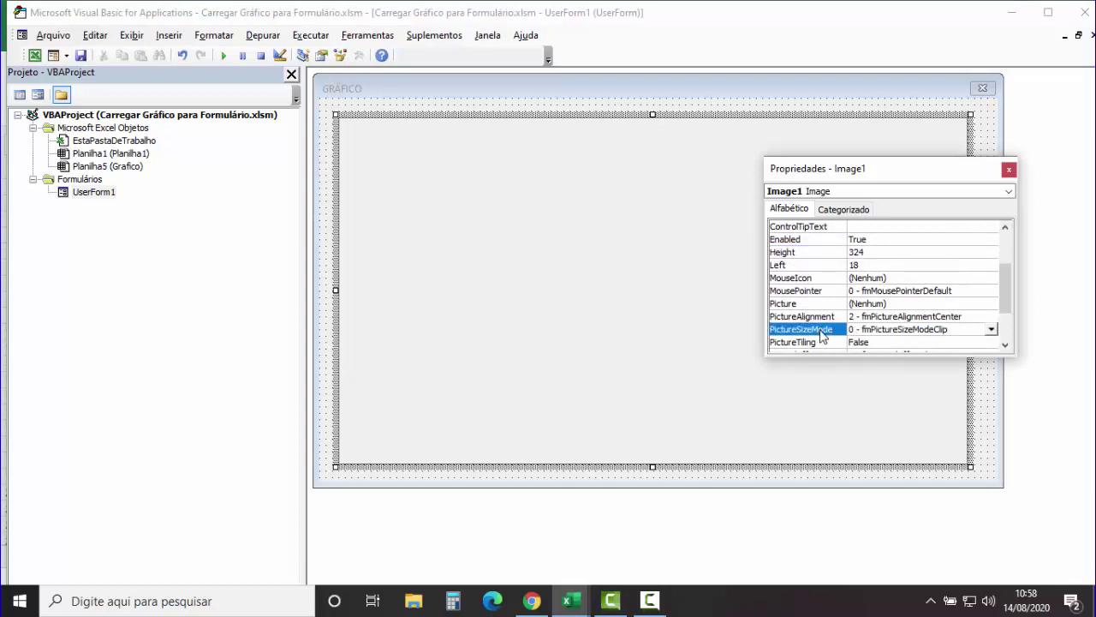
pyautogui.click(991, 330)
pyautogui.click(901, 362)
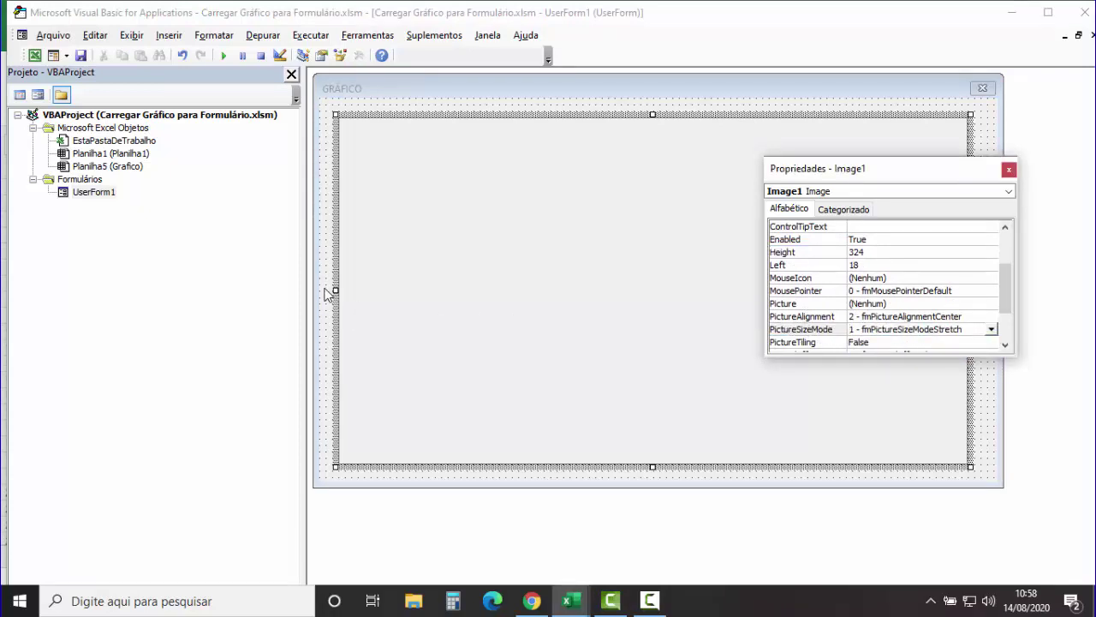
pyautogui.click(324, 294)
# - Test the GRÁFICO button to confirm the whole QTD. chart fills the form
pyautogui.click(34, 54)
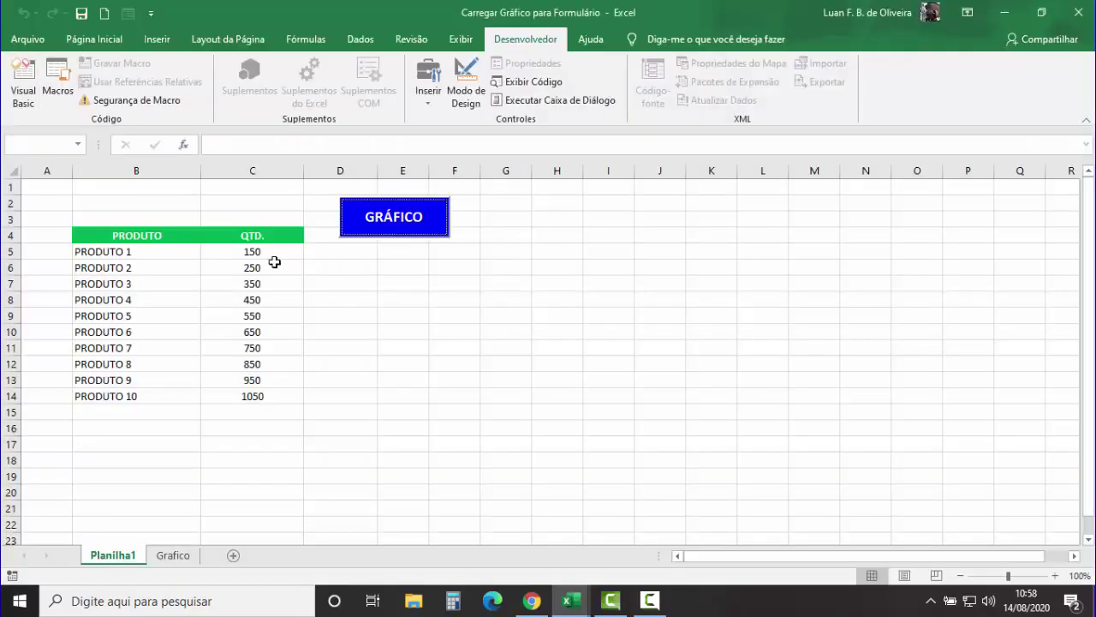
pyautogui.click(398, 226)
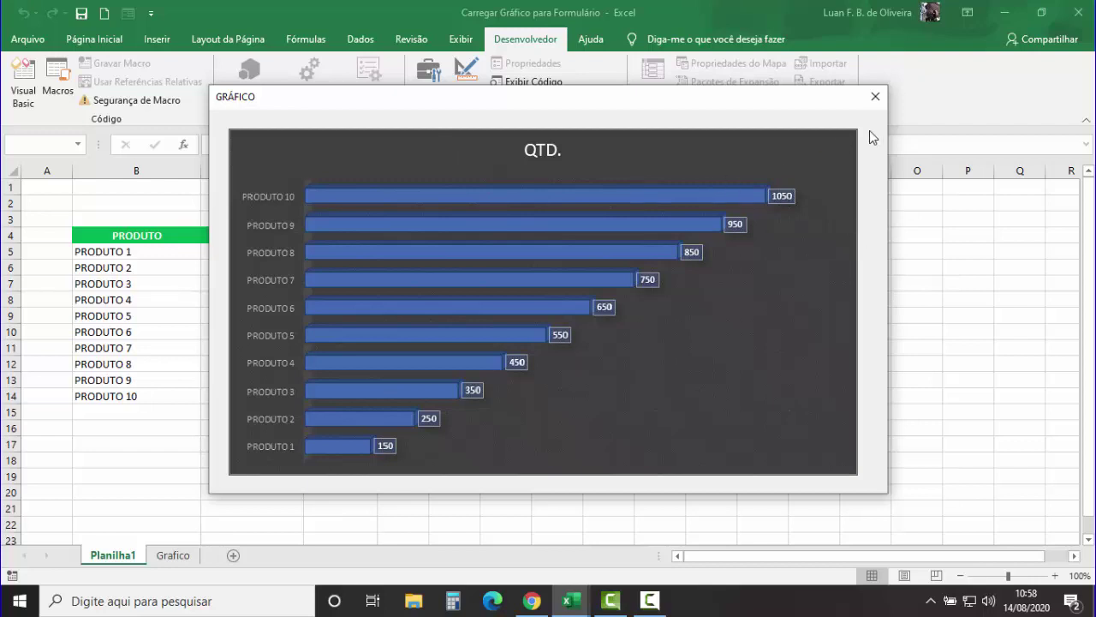
pyautogui.click(875, 96)
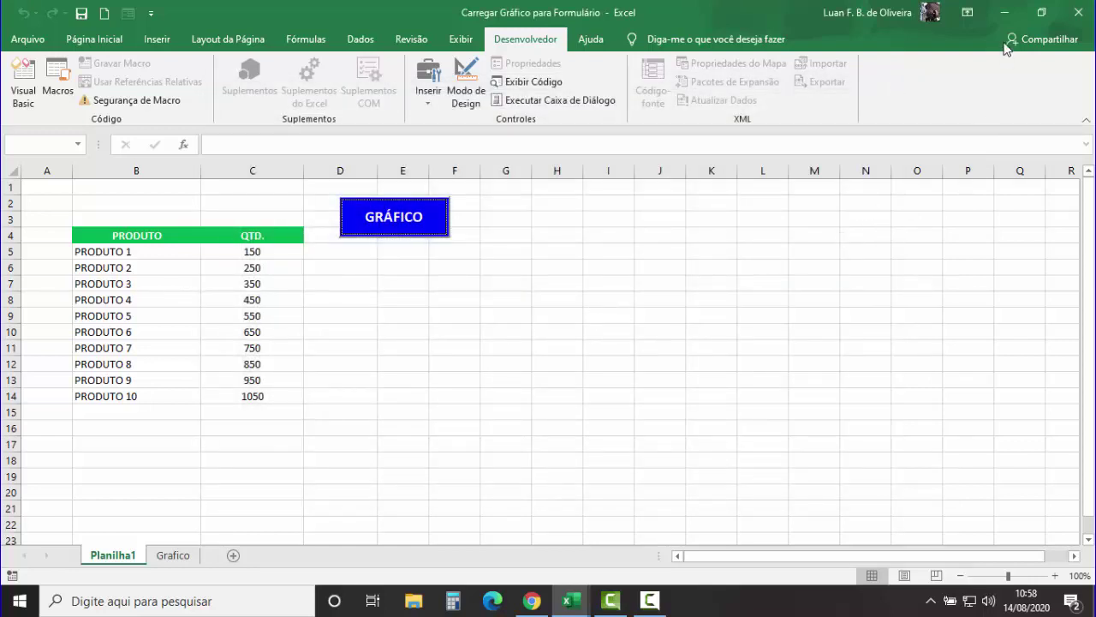
# - Move the grafico desktop icon beside the other shortcuts and restore the Excel workbook
pyautogui.click(1006, 13)
pyautogui.click(1007, 12)
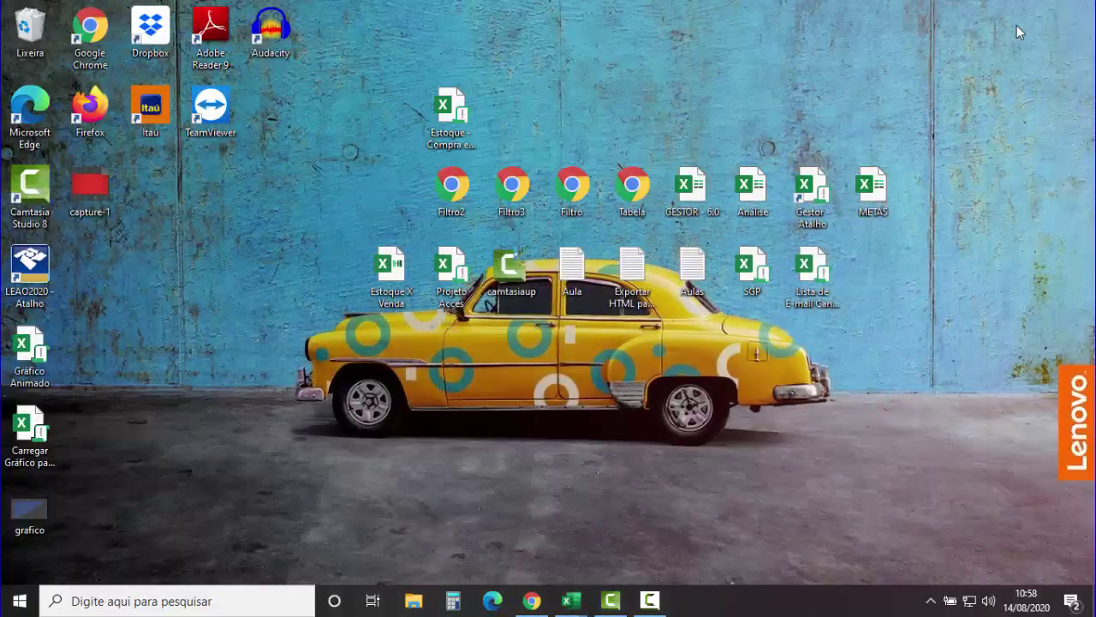
pyautogui.moveTo(24, 512); pyautogui.dragTo(152, 274)
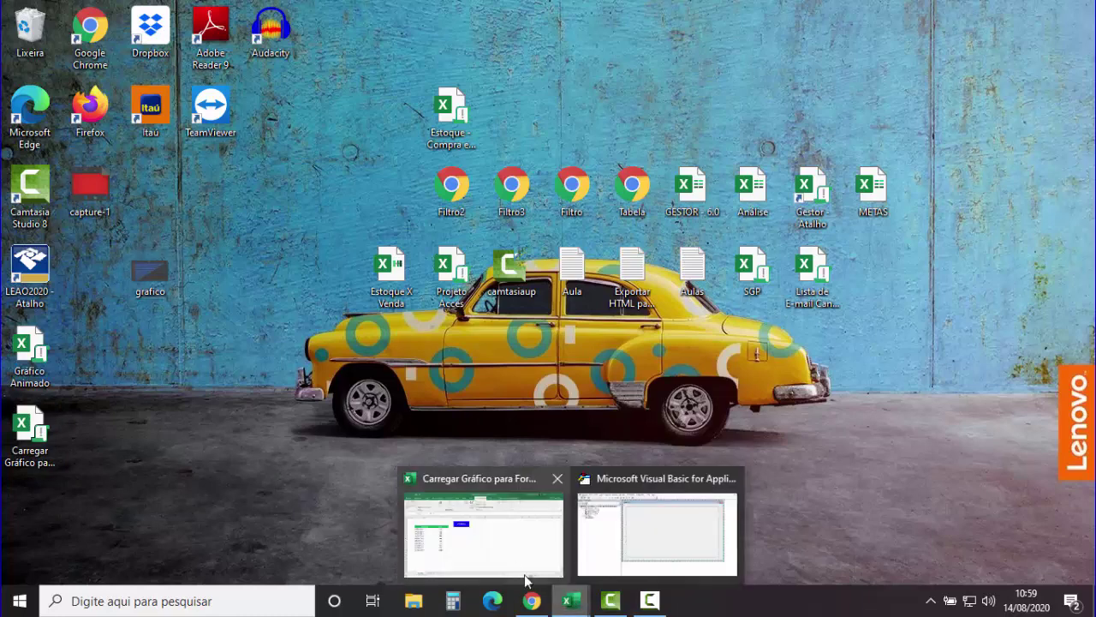
pyautogui.click(505, 561)
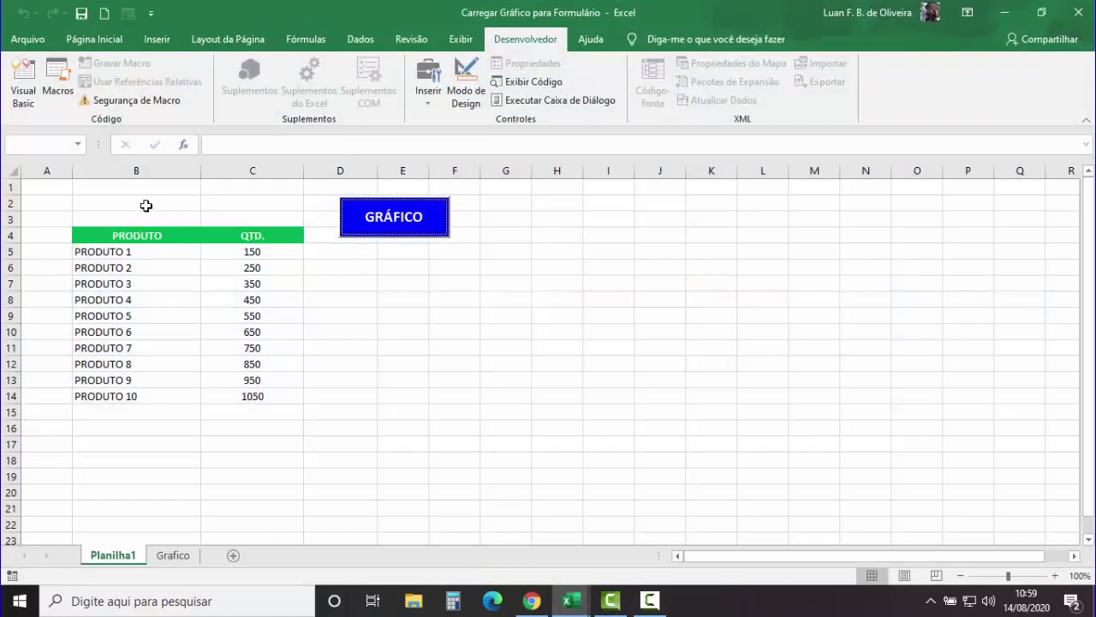
pyautogui.click(146, 205)
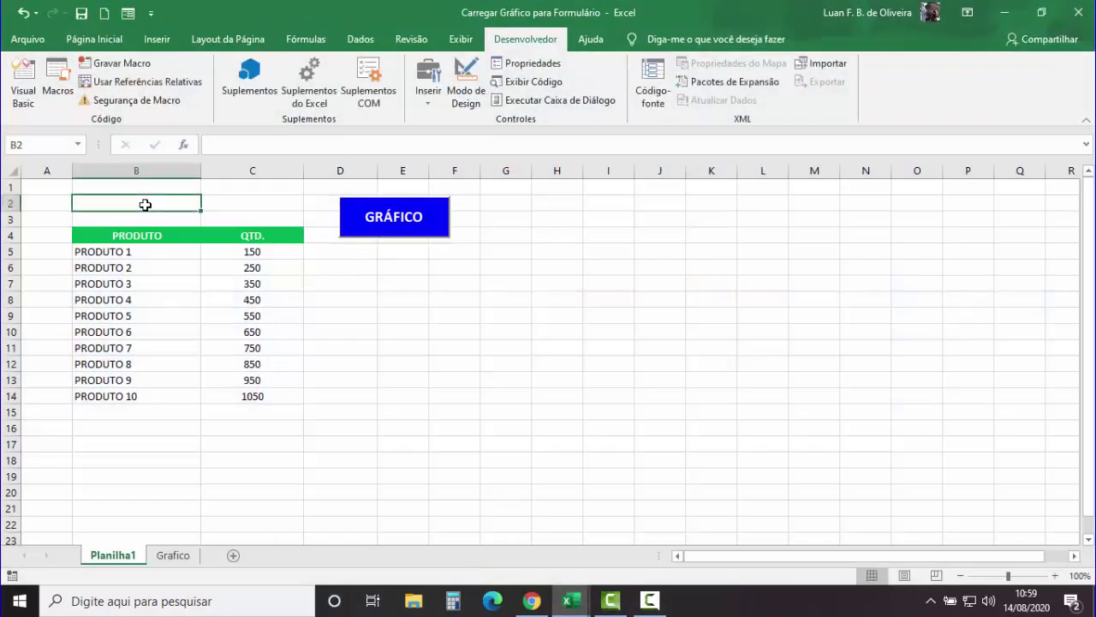
# - Save as macro-enabled Carregar Gráfico para Formulário.xlsm on the desktop, replacing the existing file
pyautogui.click(26, 40)
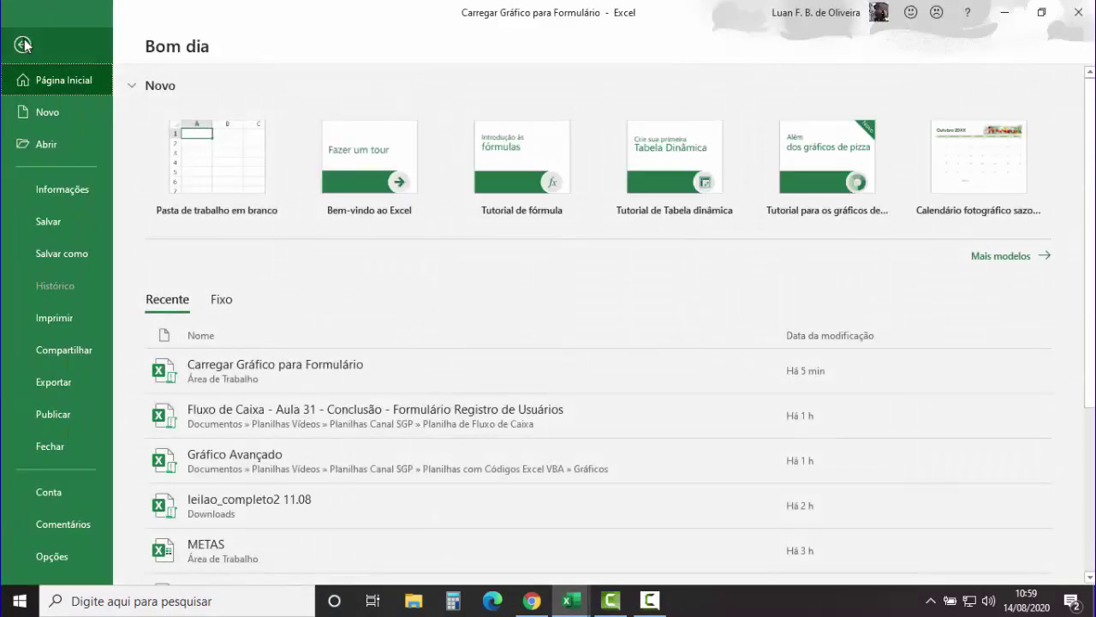
pyautogui.click(66, 254)
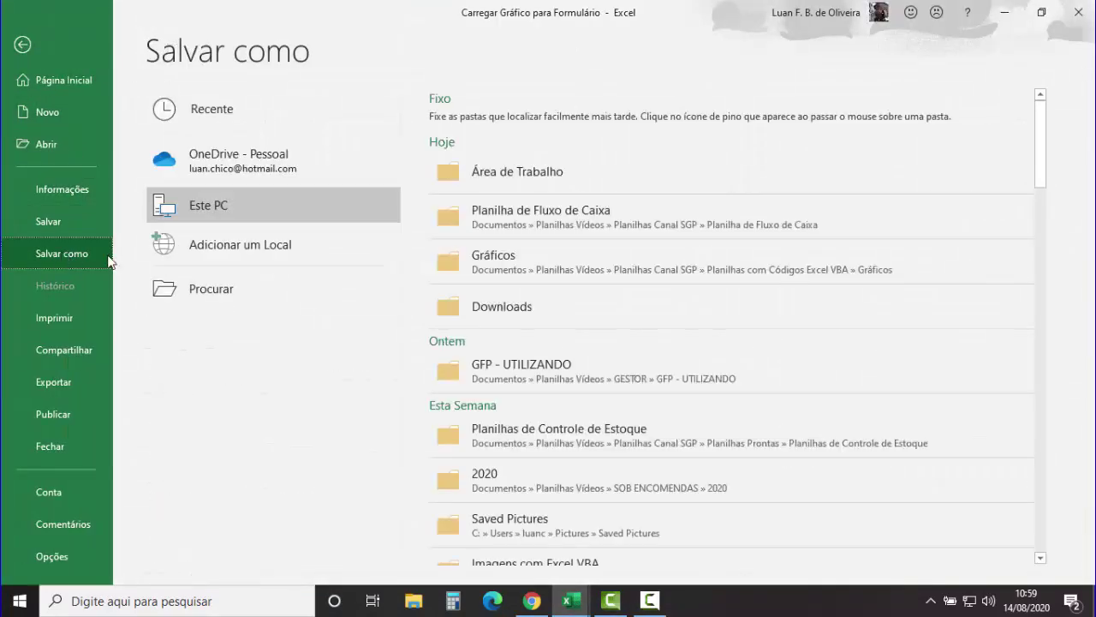
pyautogui.click(527, 181)
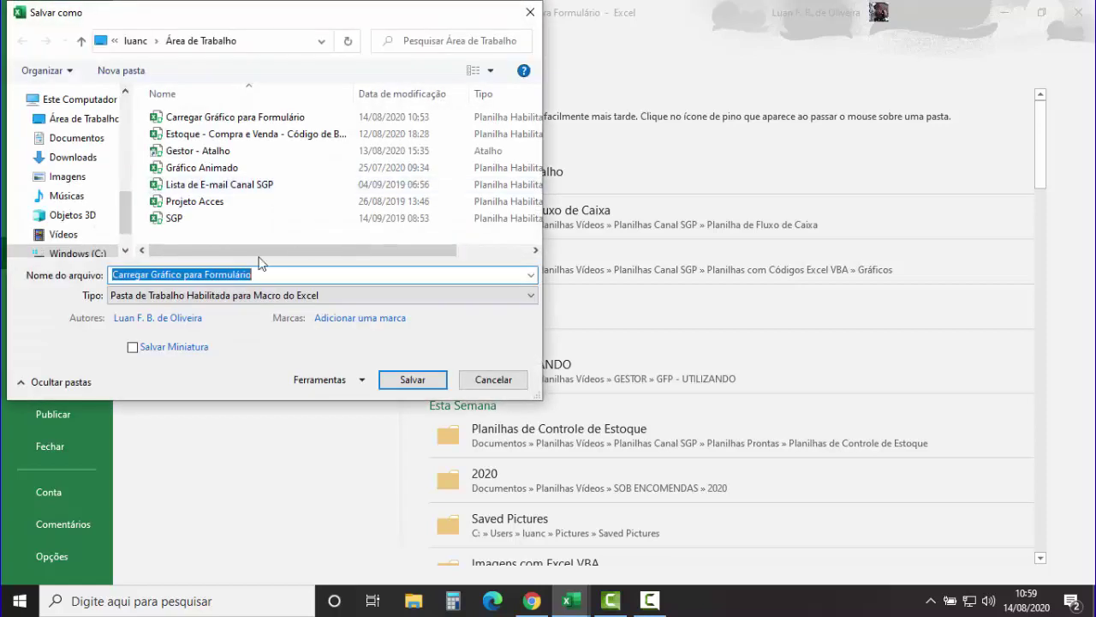
pyautogui.click(241, 295)
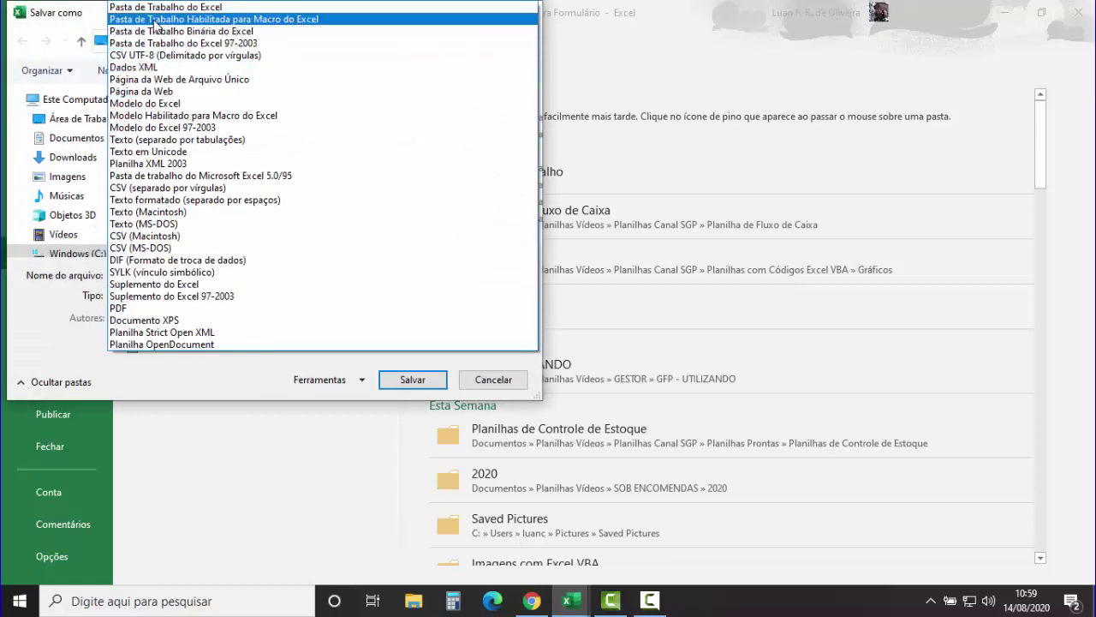
pyautogui.click(231, 24)
pyautogui.click(412, 378)
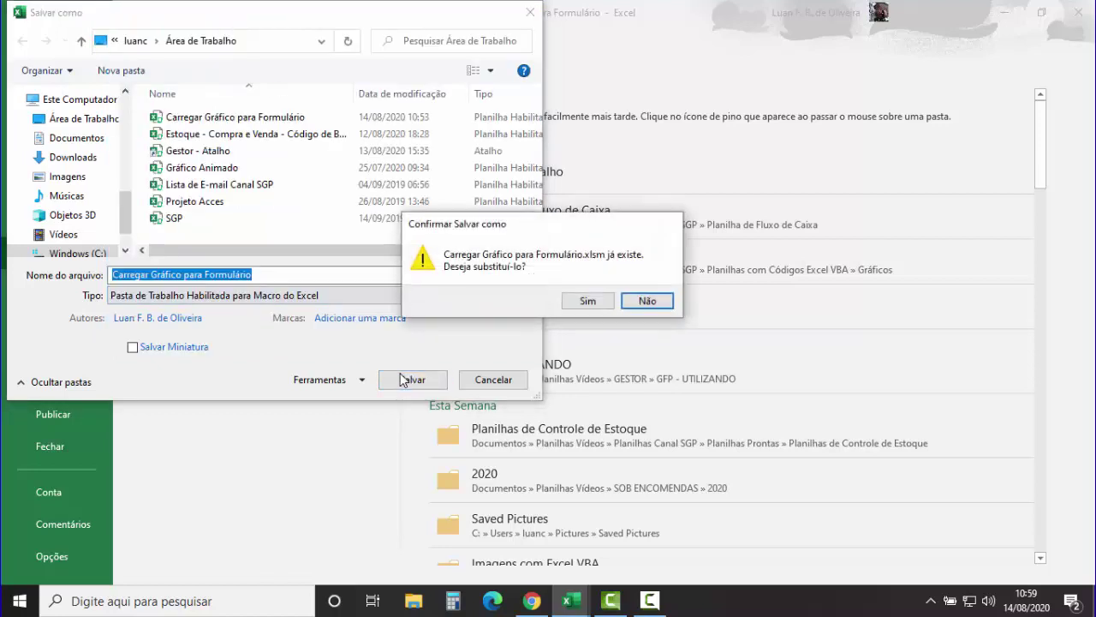
pyautogui.click(586, 302)
pyautogui.click(419, 327)
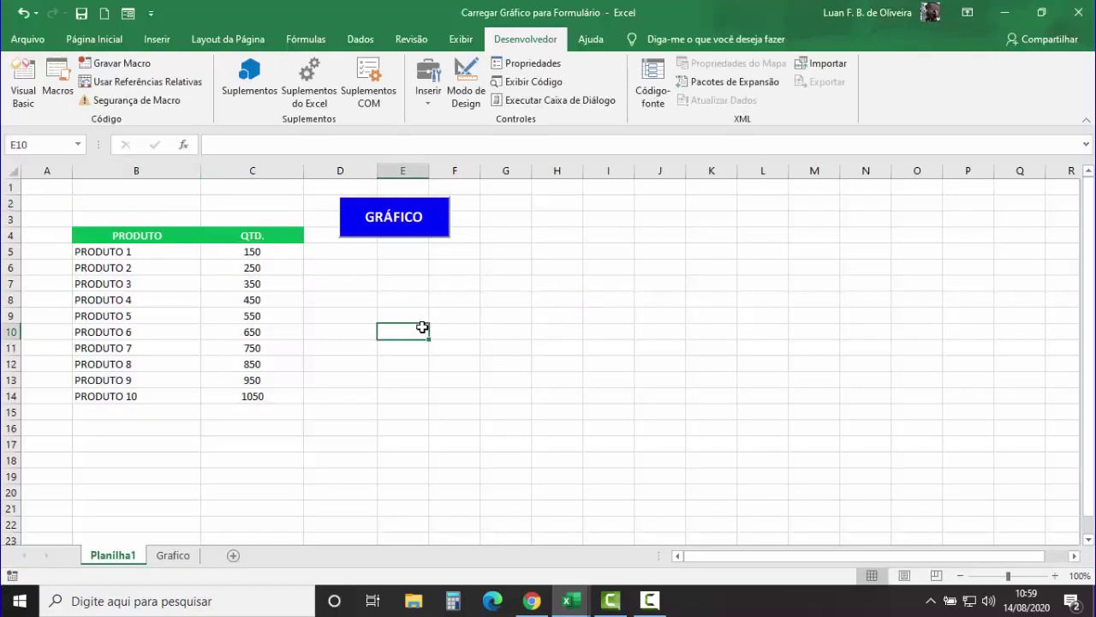